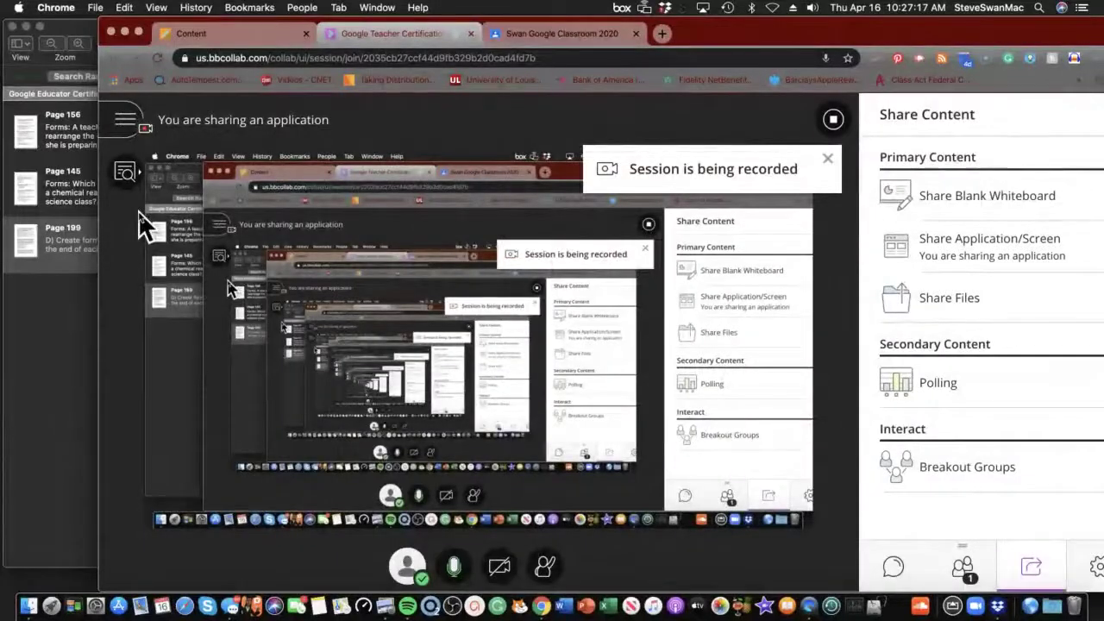
Read the Scenario 9 Assignment instructions in Blackboard's Content page, then return to the Google Classroom class
left_click(198, 35)
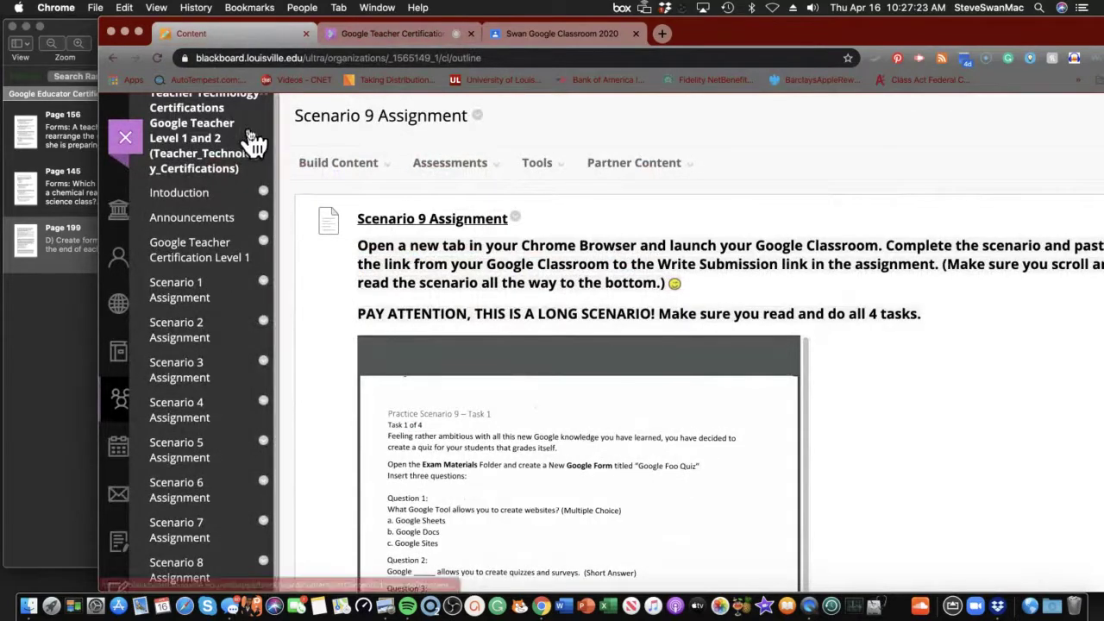
scroll(333, 315, "down", 10)
scroll(326, 304, "down", 5)
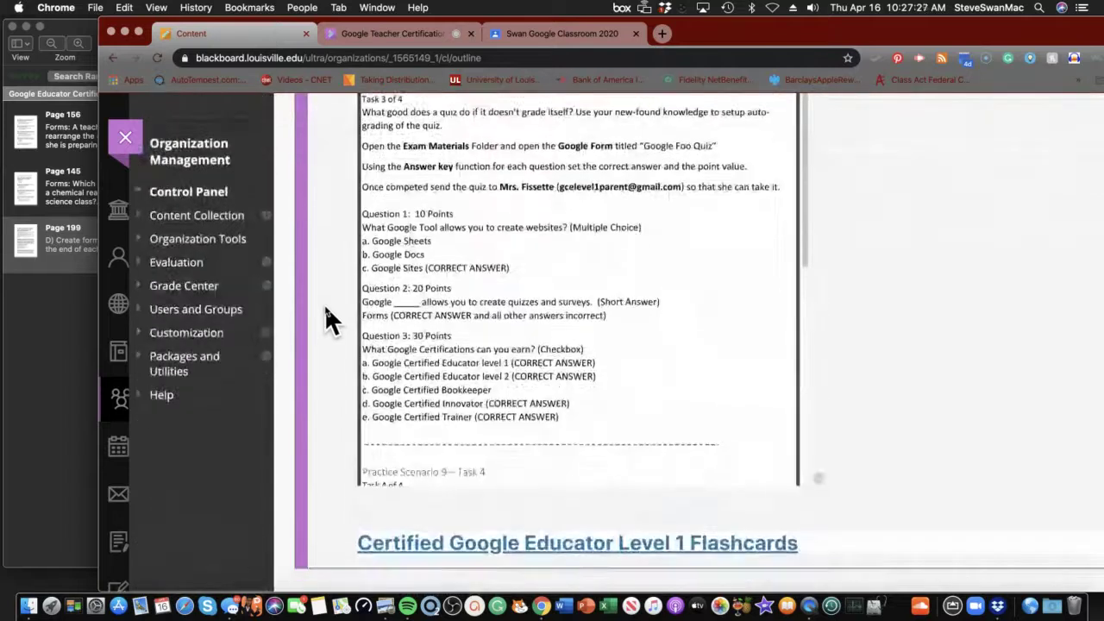
scroll(324, 304, "up", 7)
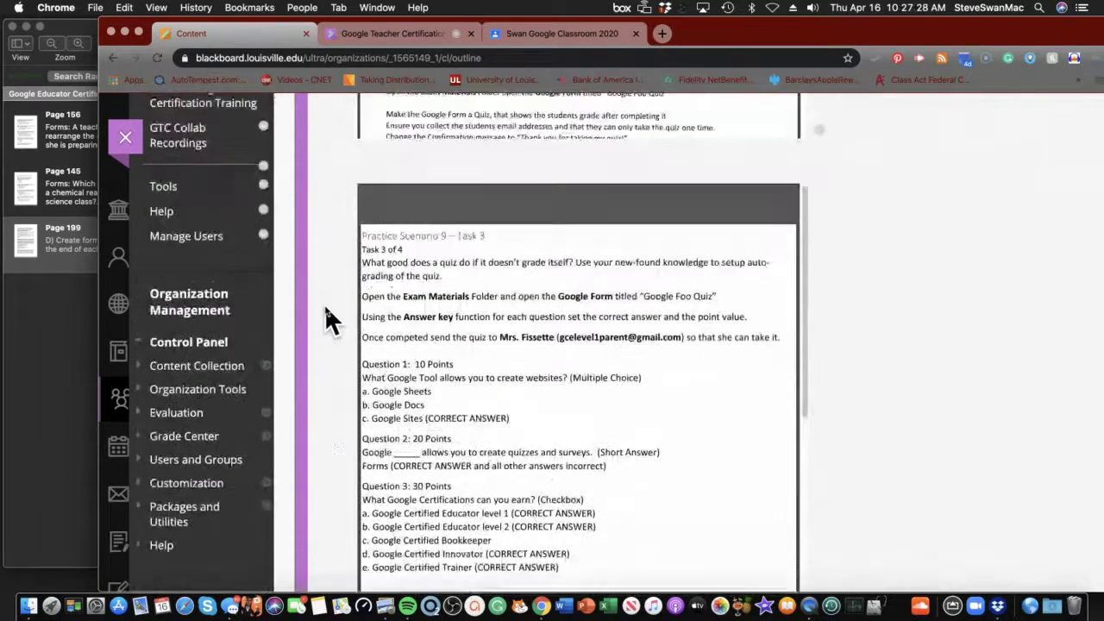
scroll(324, 304, "up", 6)
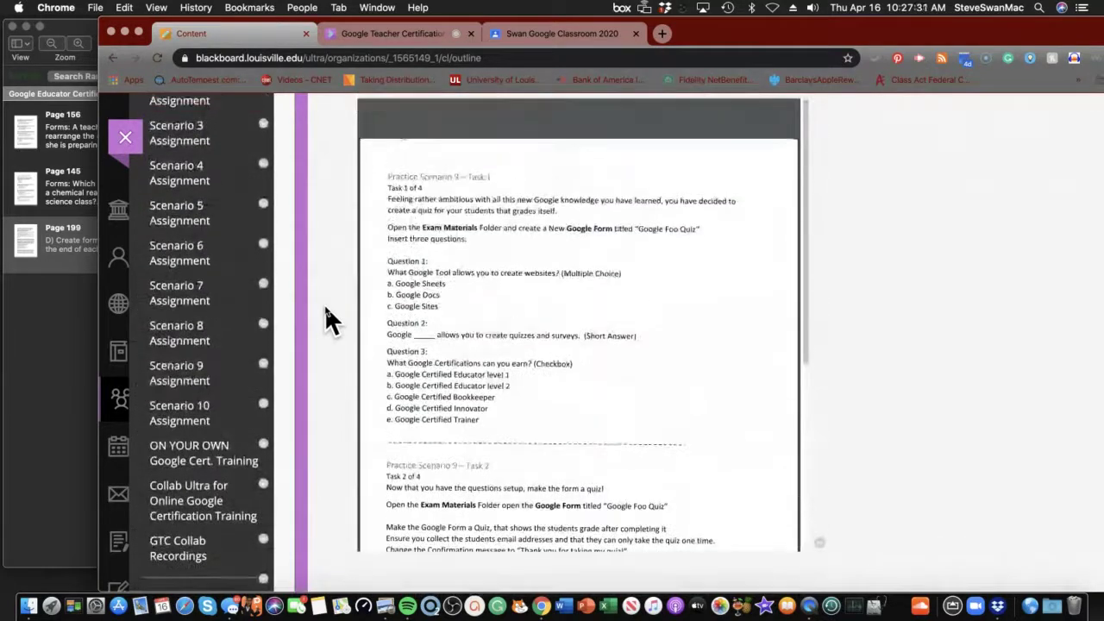
scroll(324, 304, "up", 2)
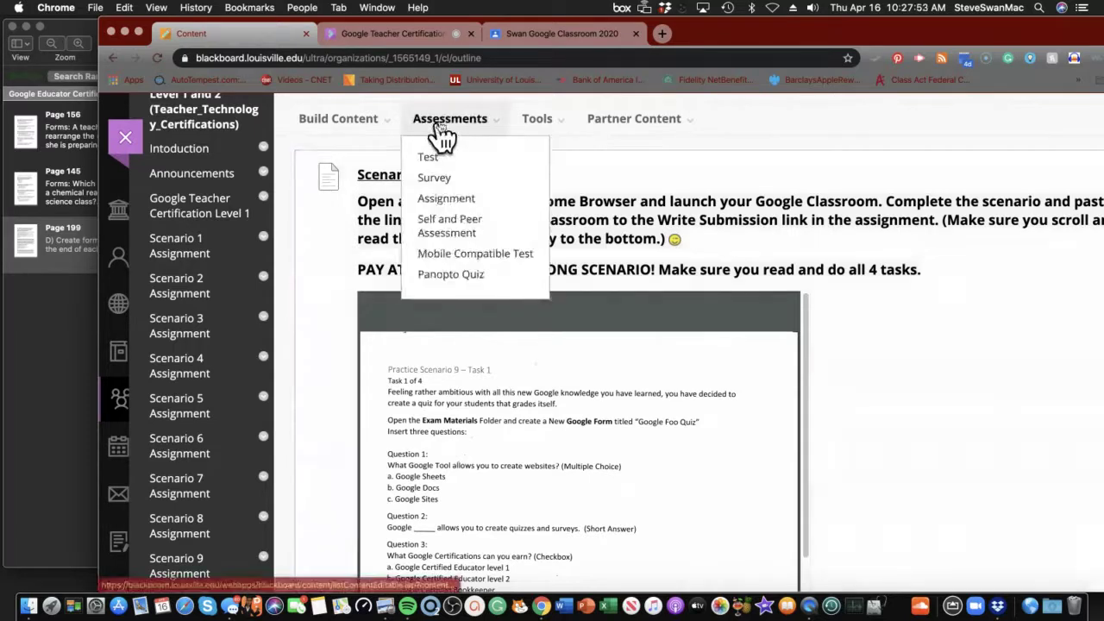
left_click(552, 35)
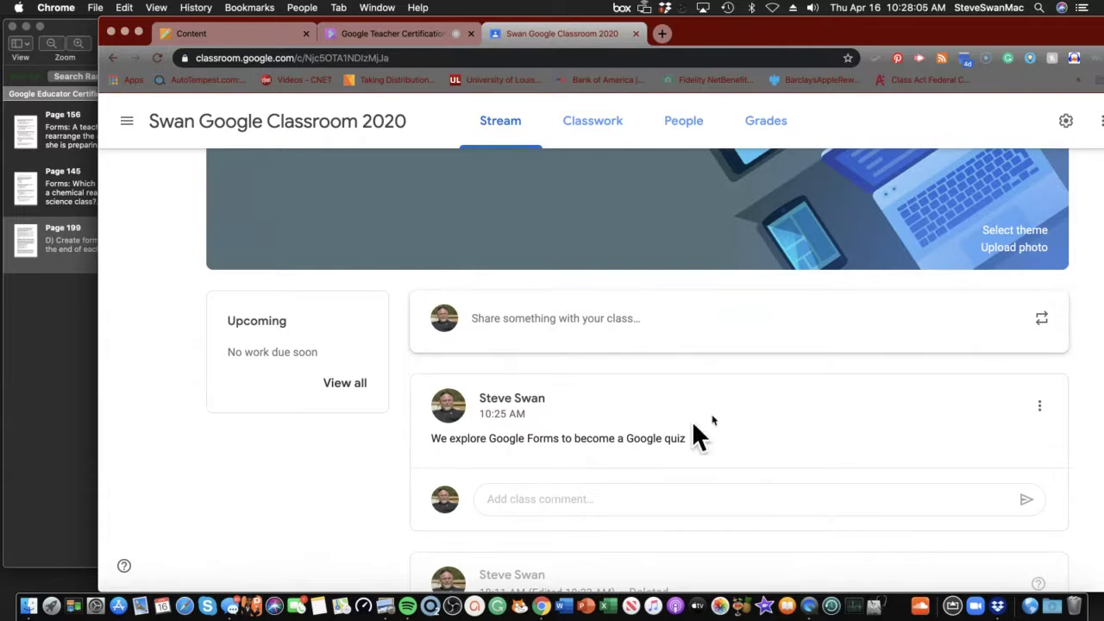
Start reusing an earlier post, choosing the 2020 class as its source
left_click(1038, 321)
scroll(569, 371, "down", 2)
scroll(569, 371, "down", 10)
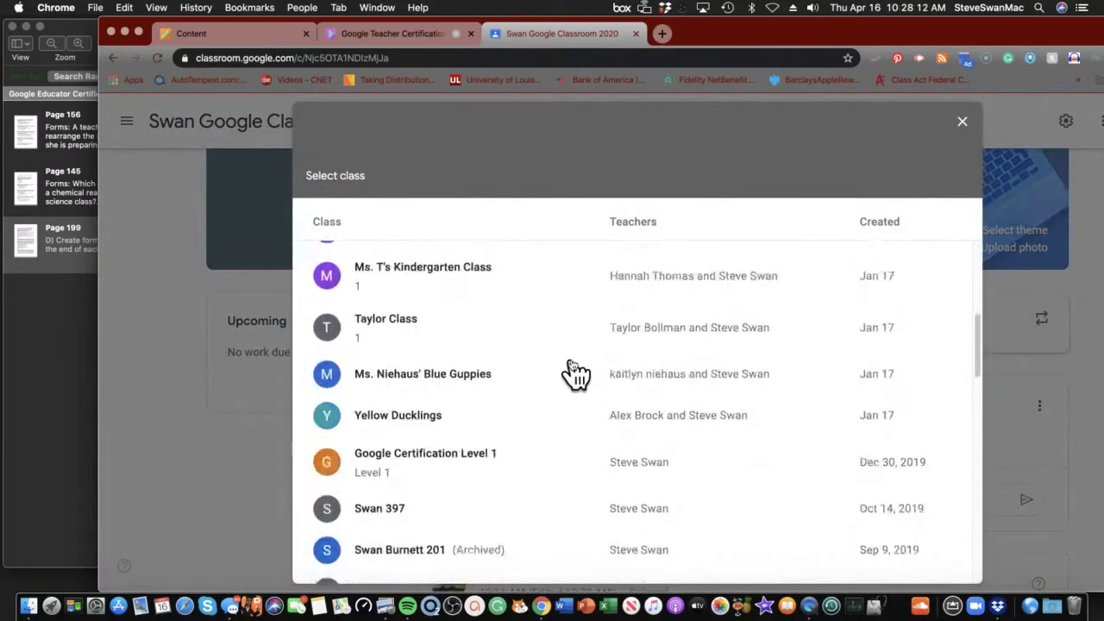
scroll(576, 372, "down", 6)
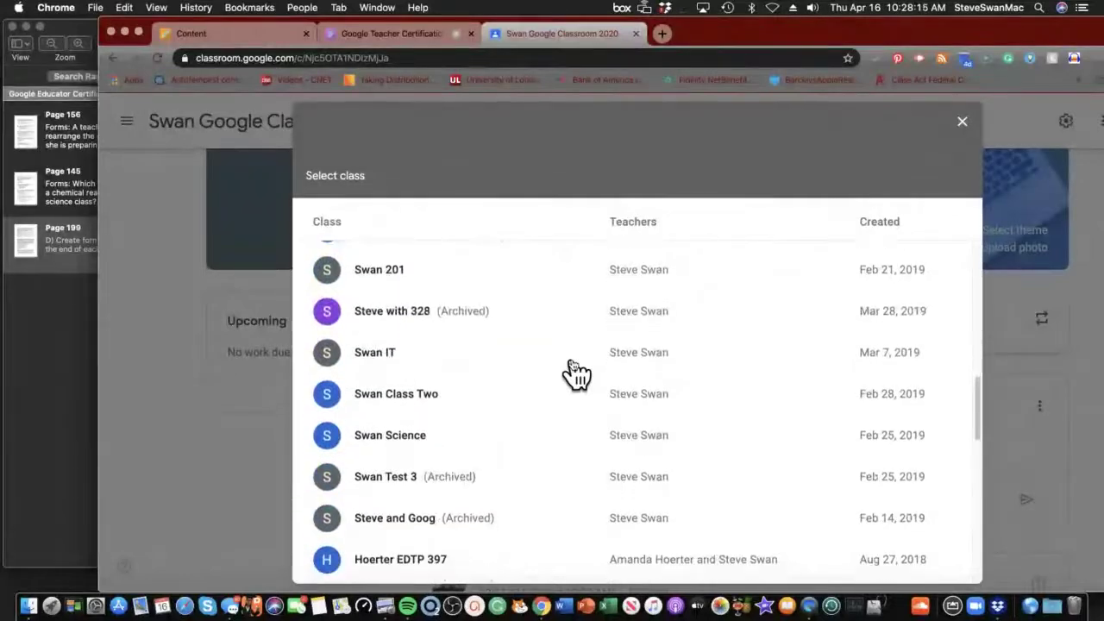
scroll(576, 373, "down", 6)
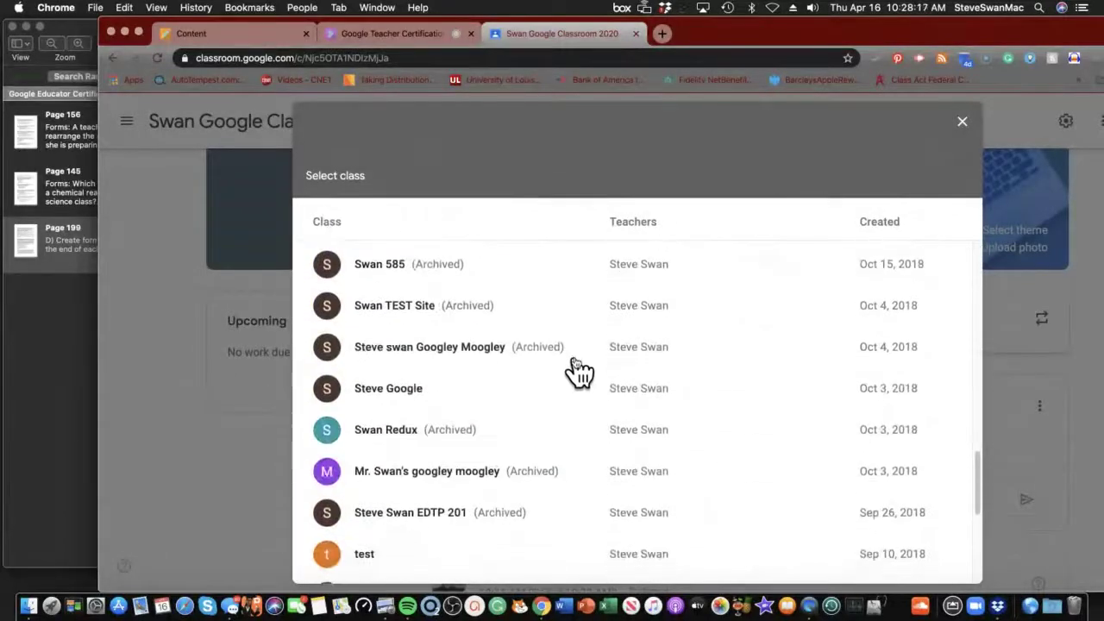
scroll(578, 371, "down", 4)
scroll(578, 373, "down", 3)
scroll(578, 373, "up", 10)
scroll(580, 371, "up", 10)
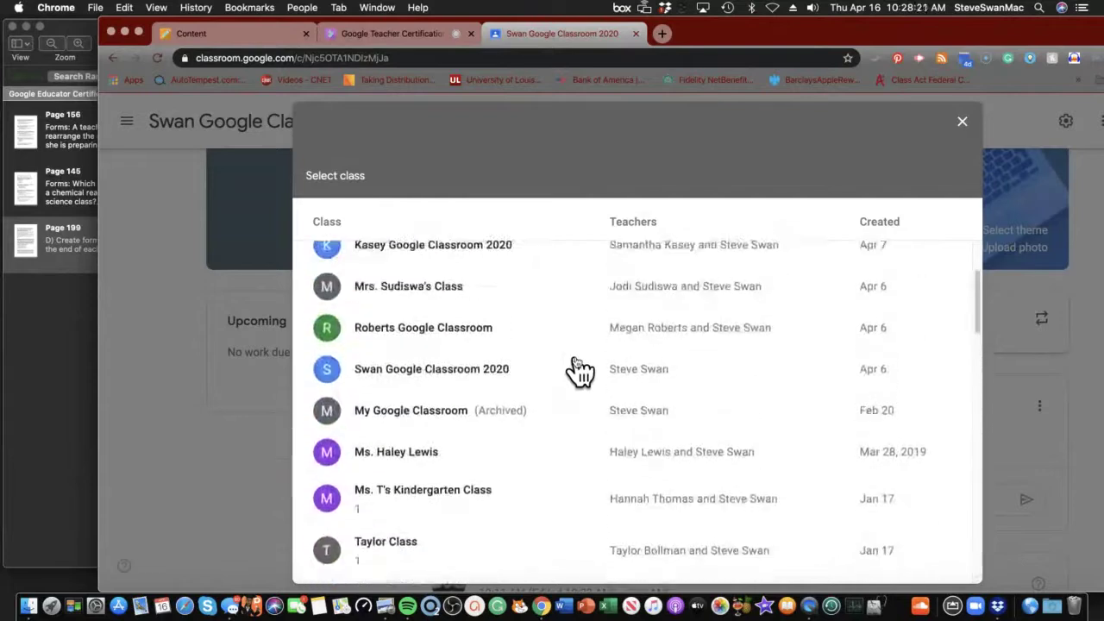
left_click(448, 368)
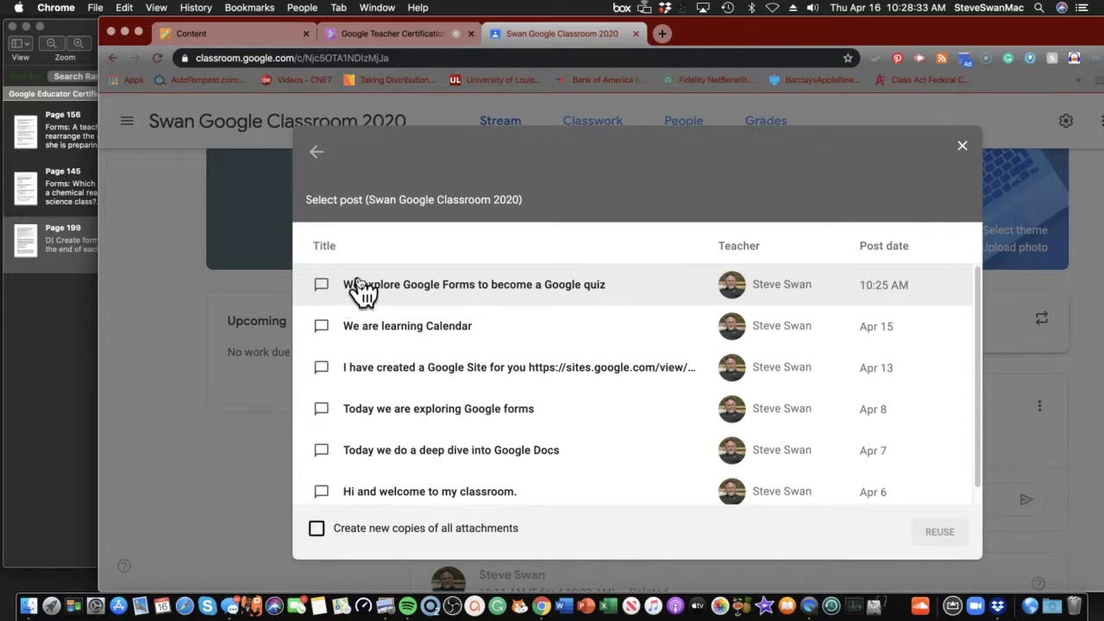
Reuse the 'We explore Google Forms to become a Google quiz' announcement and post it
left_click(358, 285)
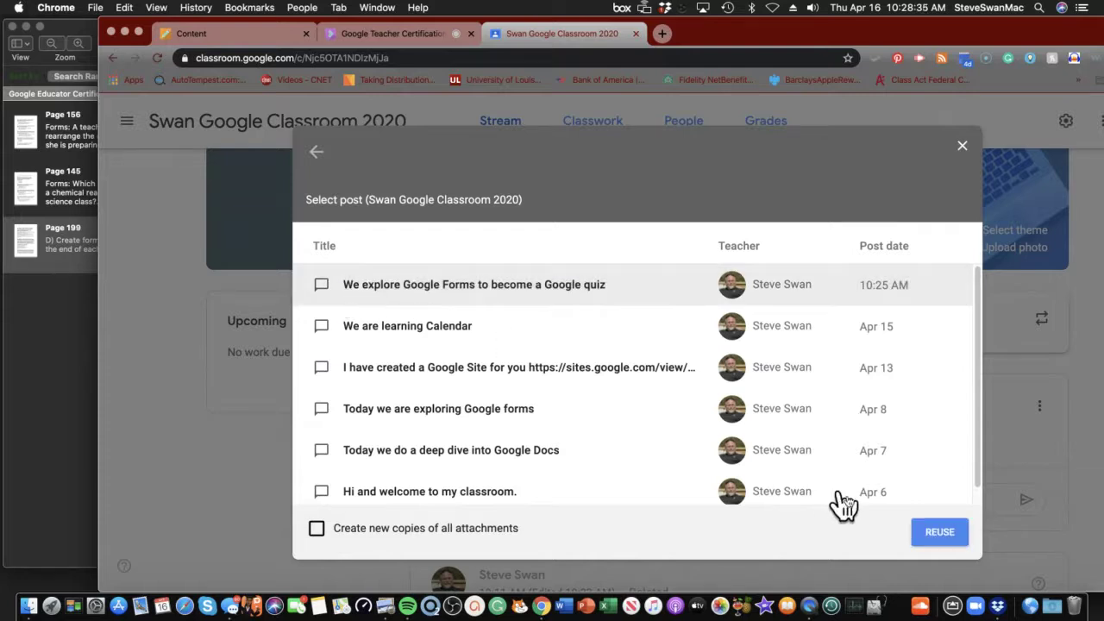
left_click(945, 534)
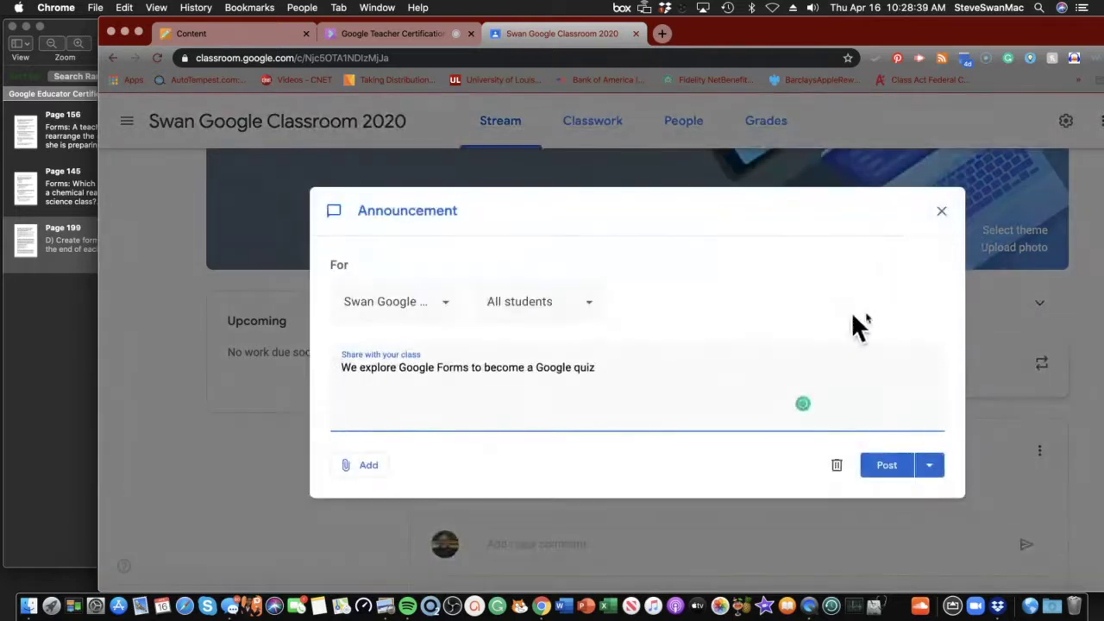
left_click(894, 464)
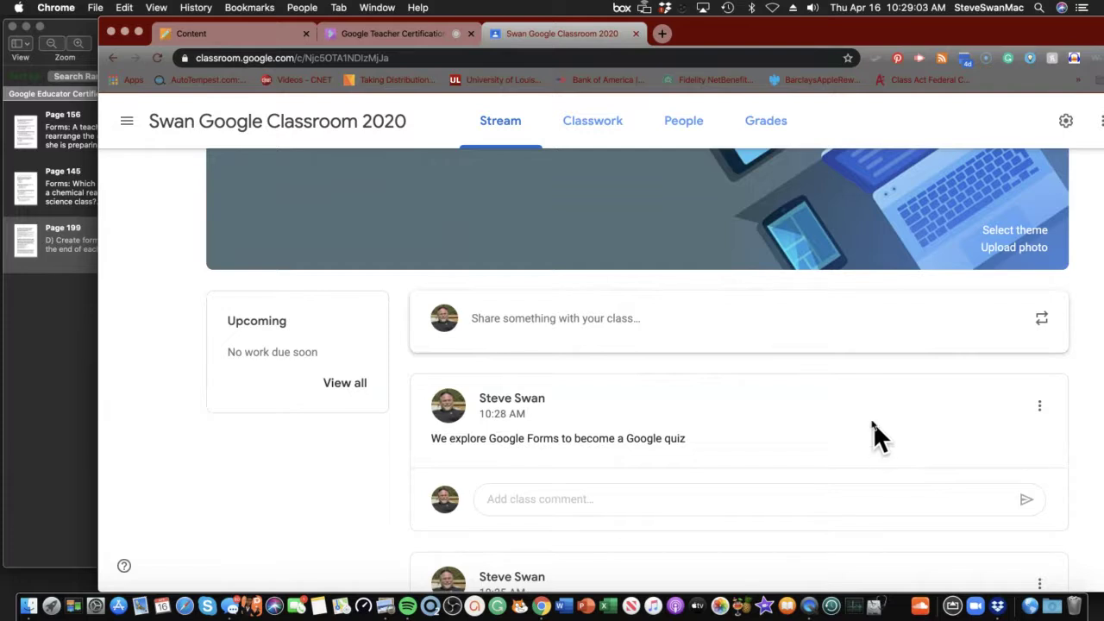
Leave the class Stream and go to the Classwork page
scroll(873, 423, "down", 3)
scroll(875, 420, "up", 4)
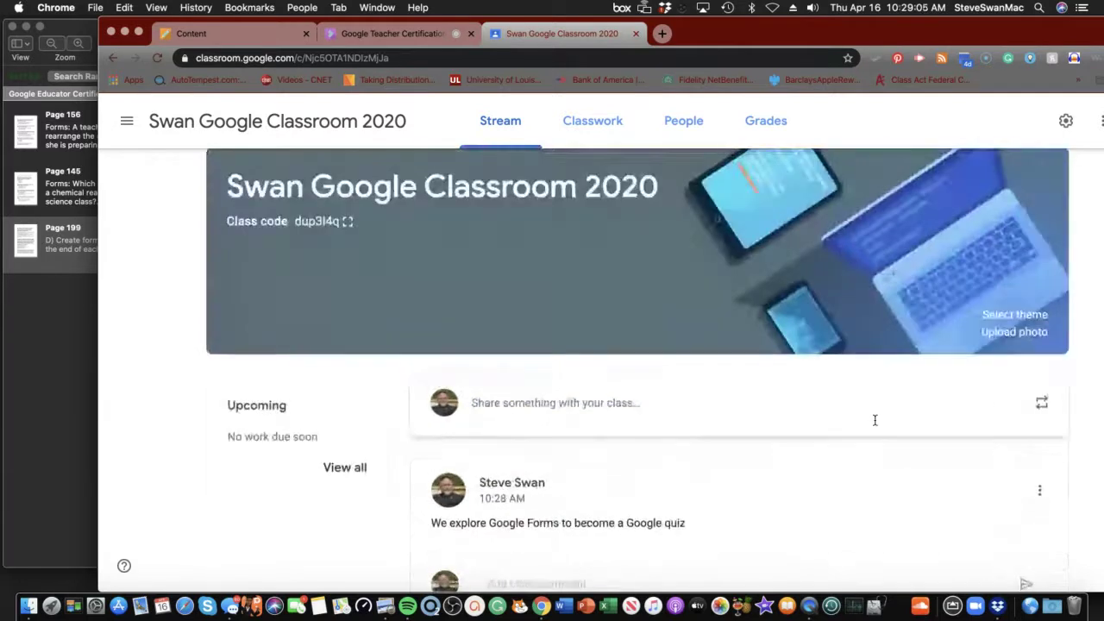
left_click(589, 126)
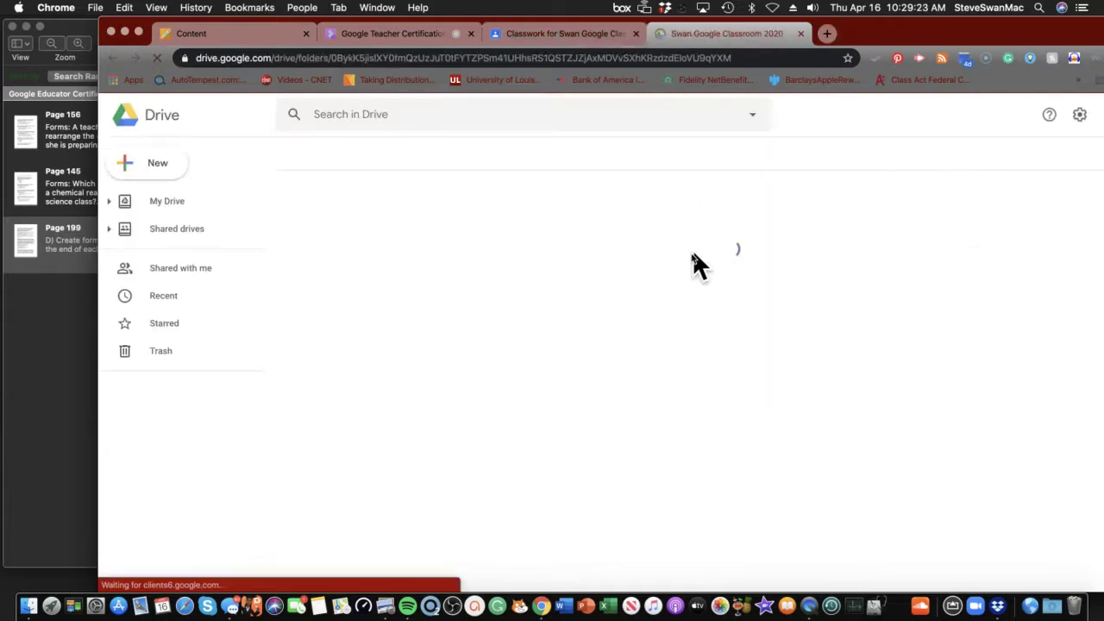
In Drive, open the Exam Materials folder and then the Google Fun Quiz form
double_click(325, 229)
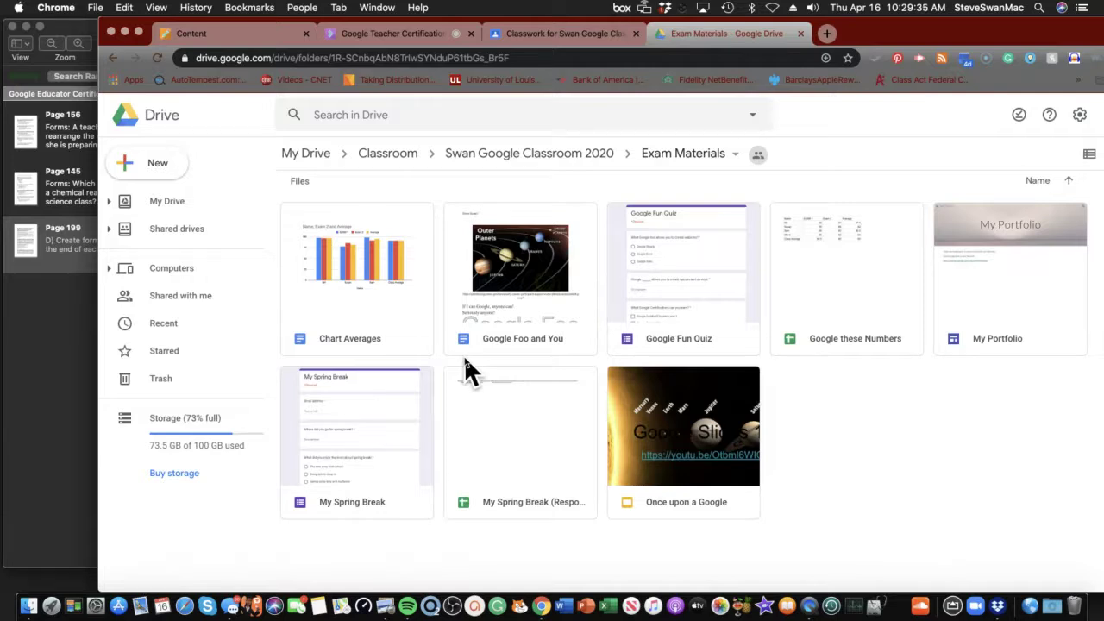
double_click(672, 269)
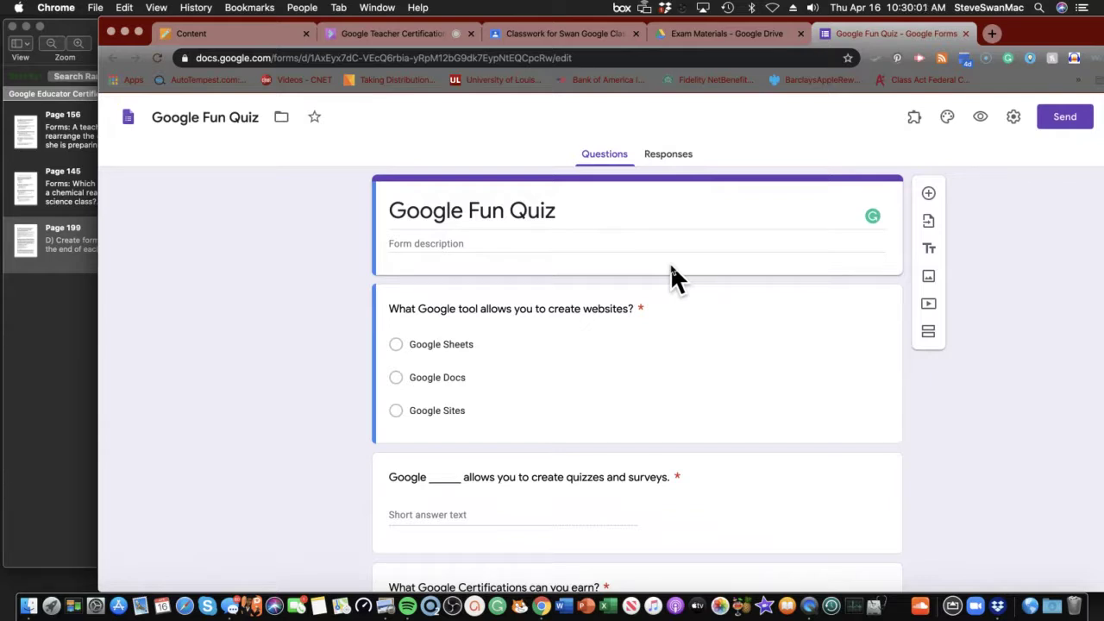
scroll(526, 293, "down", 3)
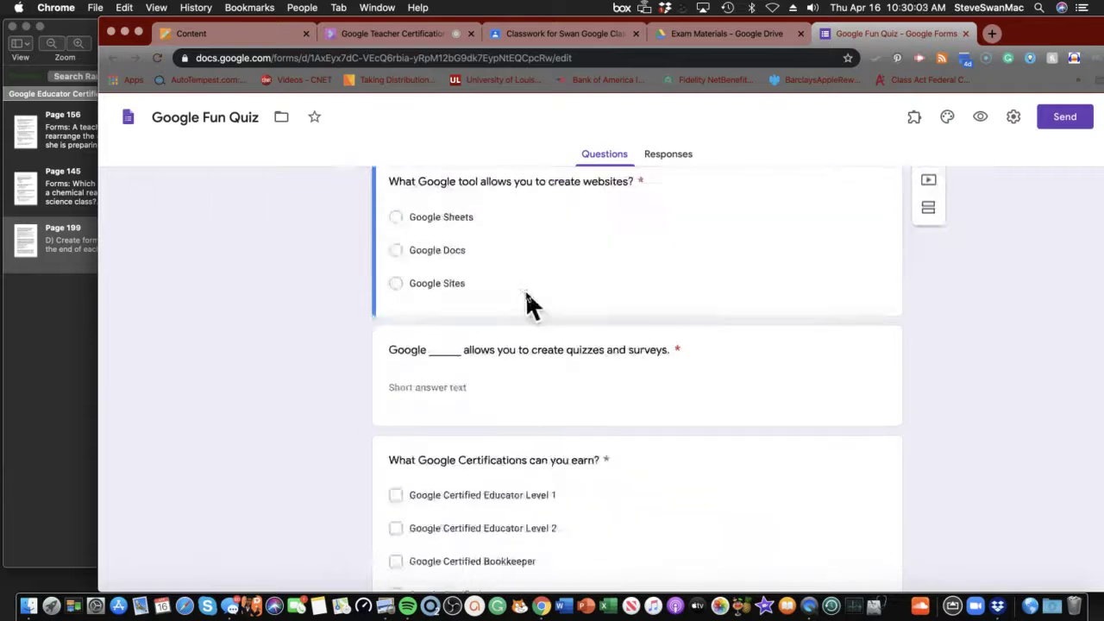
scroll(515, 307, "up", 3)
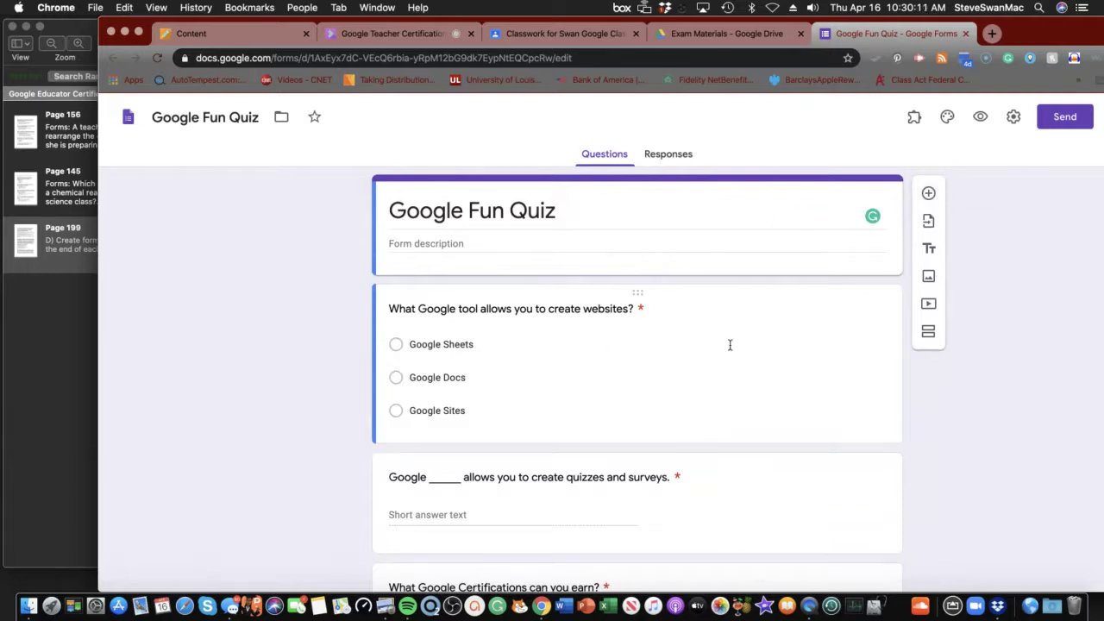
left_click(930, 195)
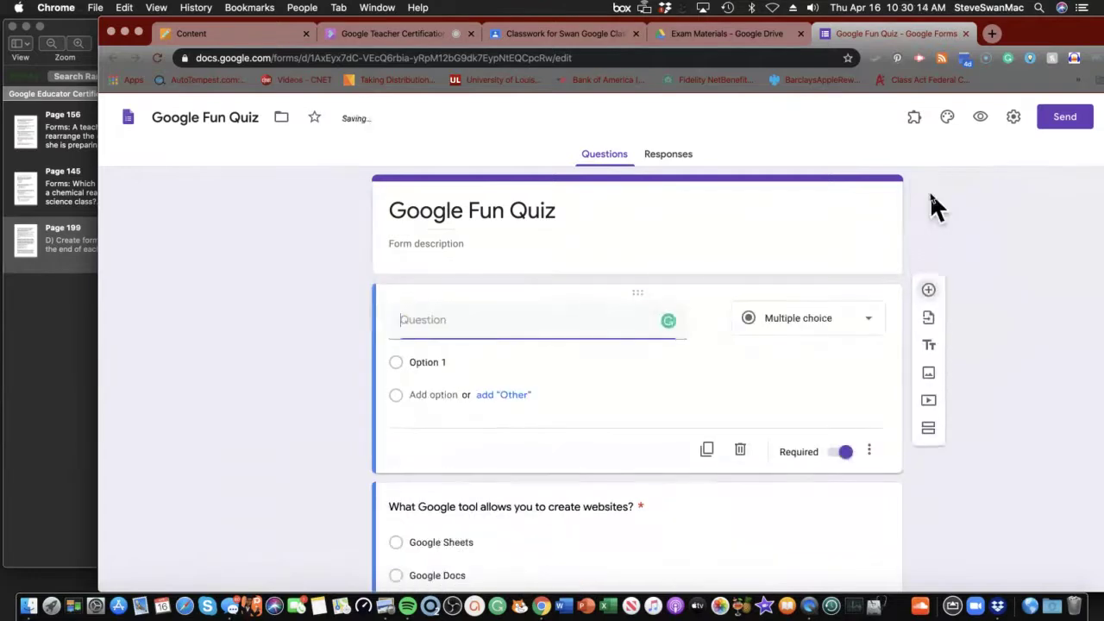
left_click(871, 324)
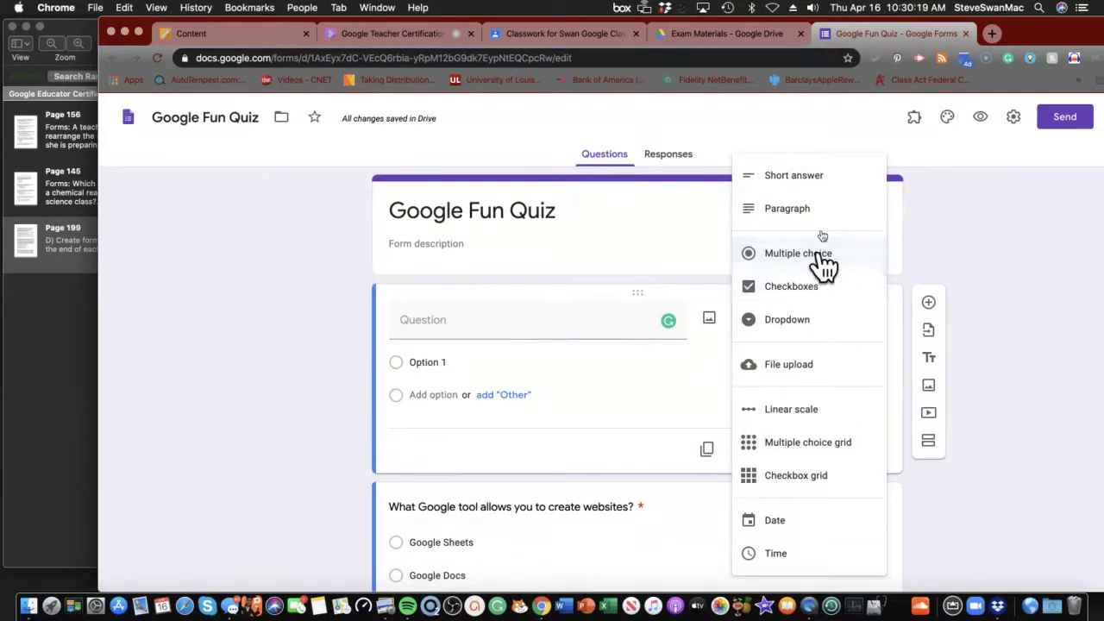
left_click(1015, 278)
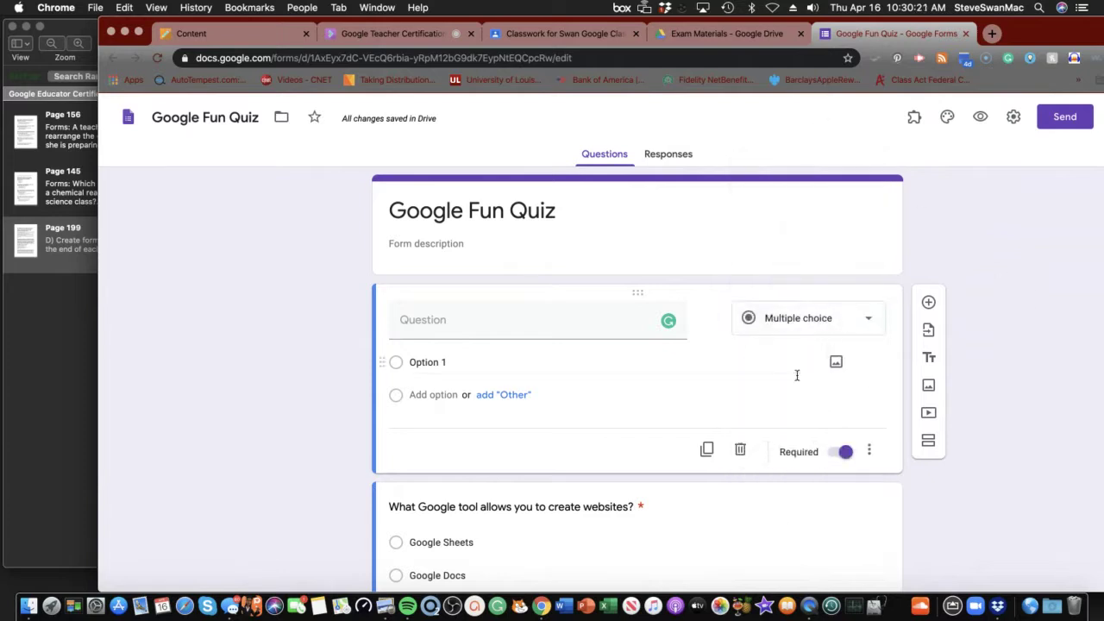
left_click(741, 450)
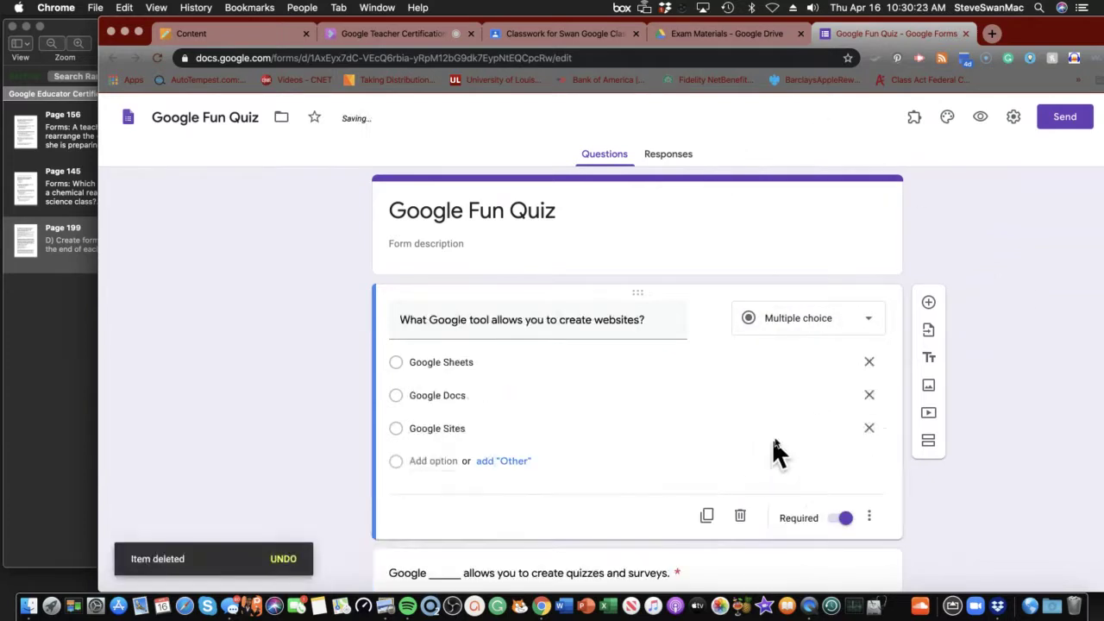
scroll(806, 403, "down", 5)
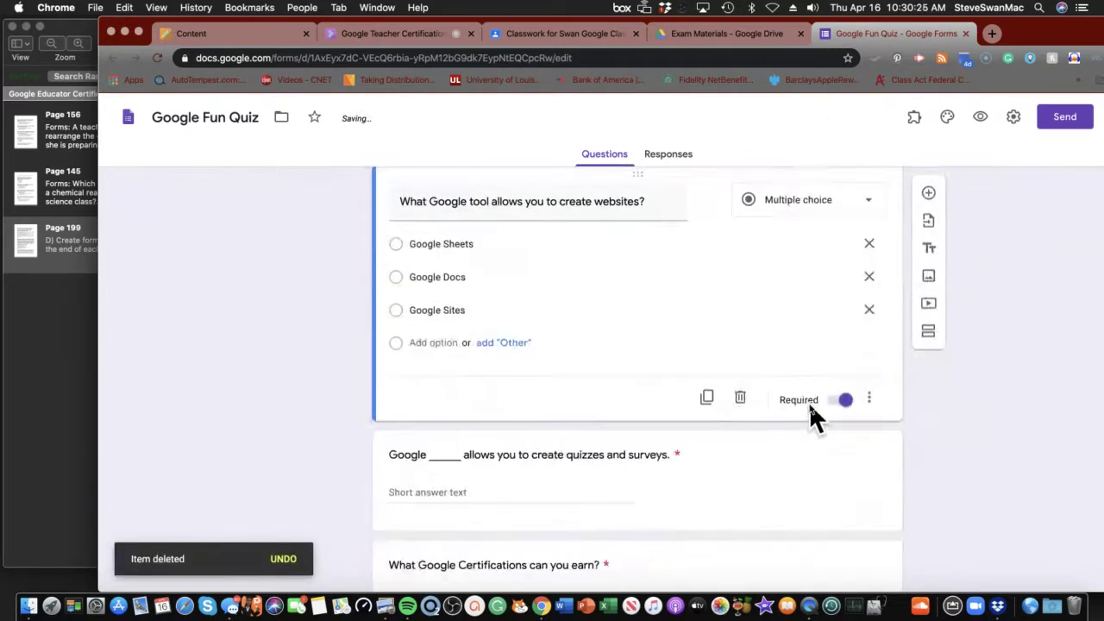
scroll(810, 403, "down", 1)
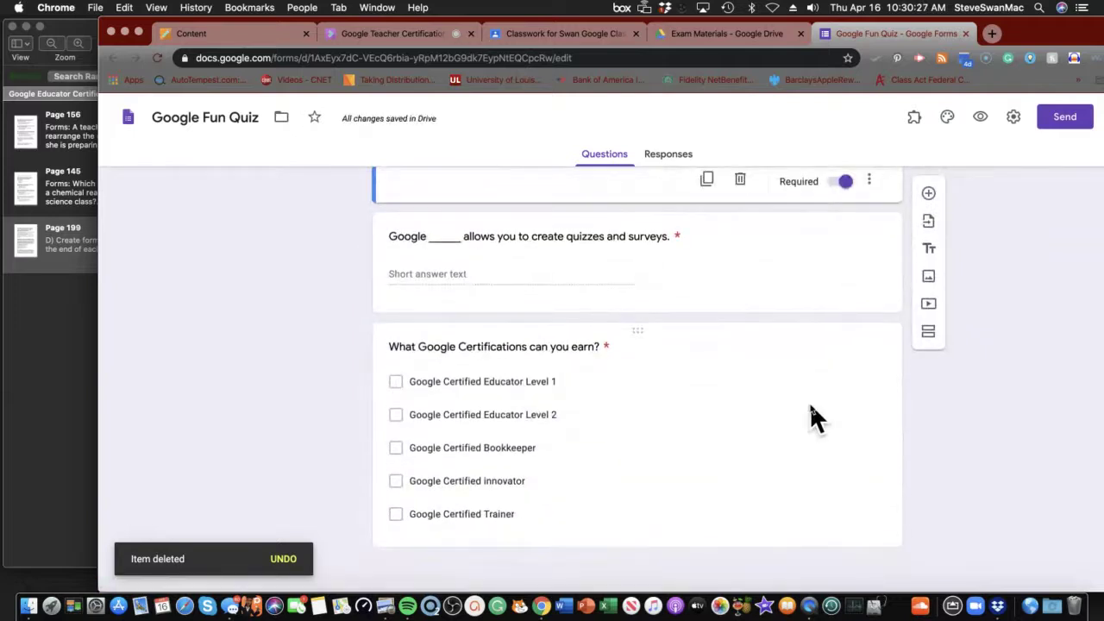
scroll(755, 401, "up", 1)
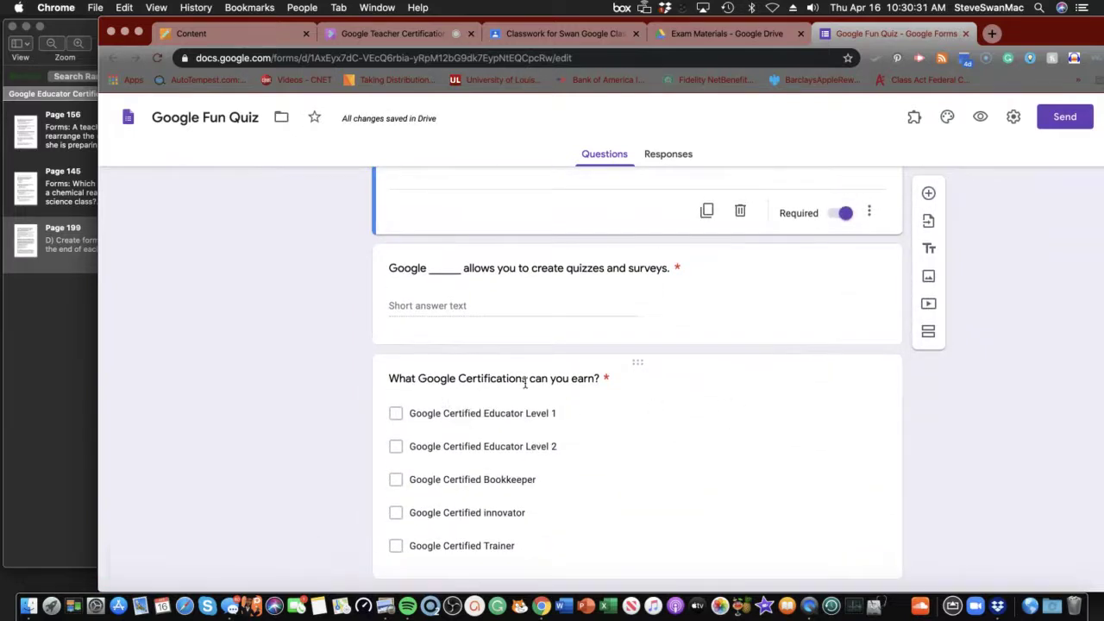
scroll(666, 443, "up", 5)
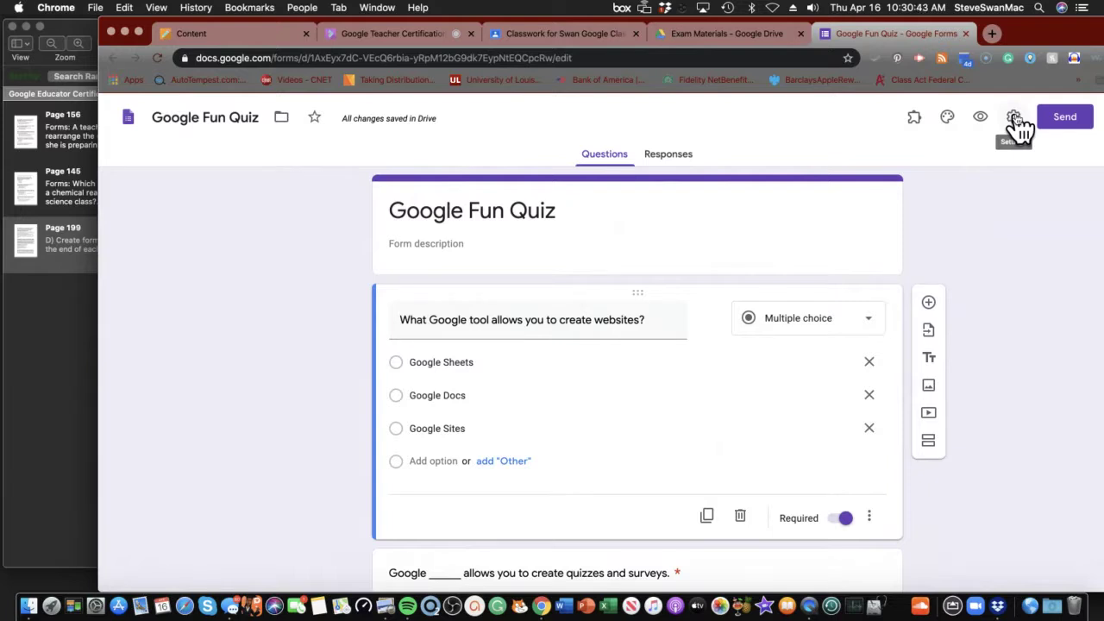
In the Quizzes settings, enable 'Make this a quiz' with grades released immediately after each submission
left_click(1014, 116)
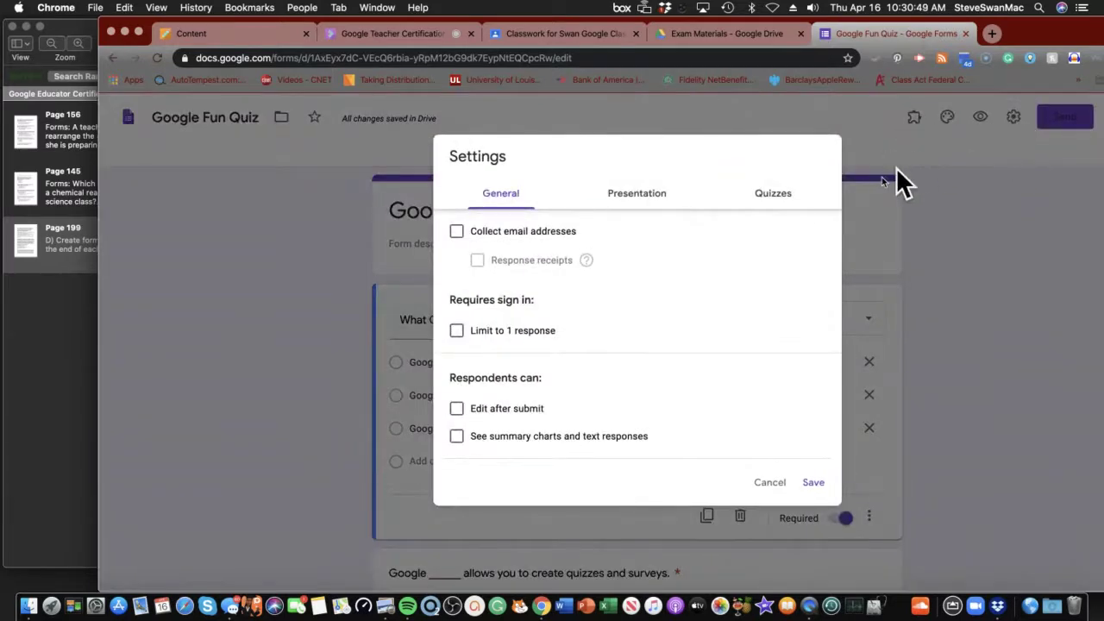
left_click(781, 204)
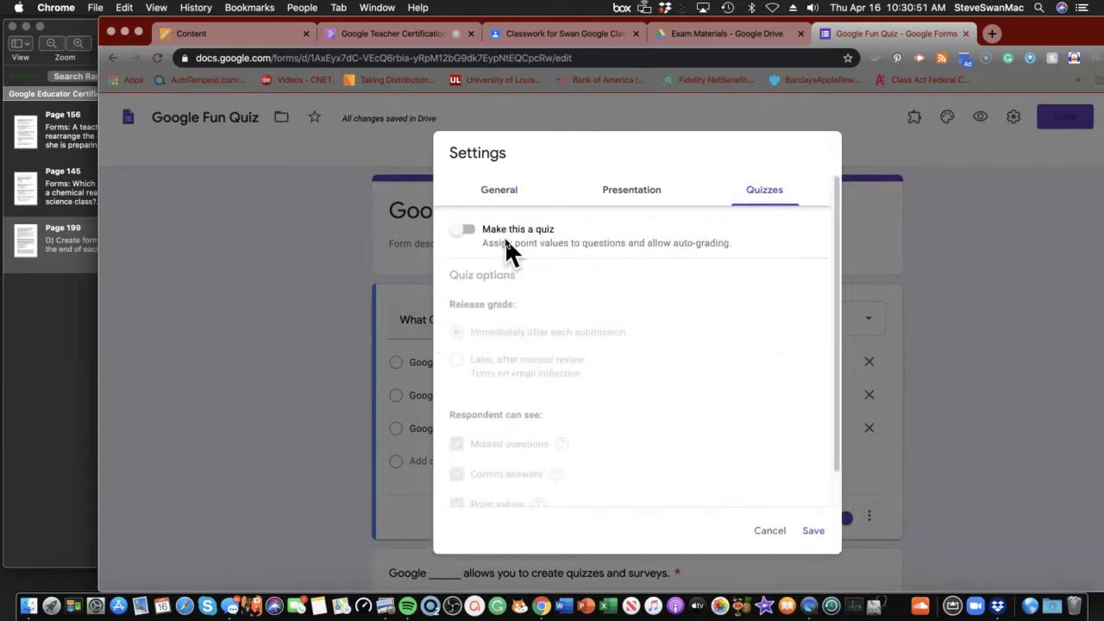
left_click(467, 230)
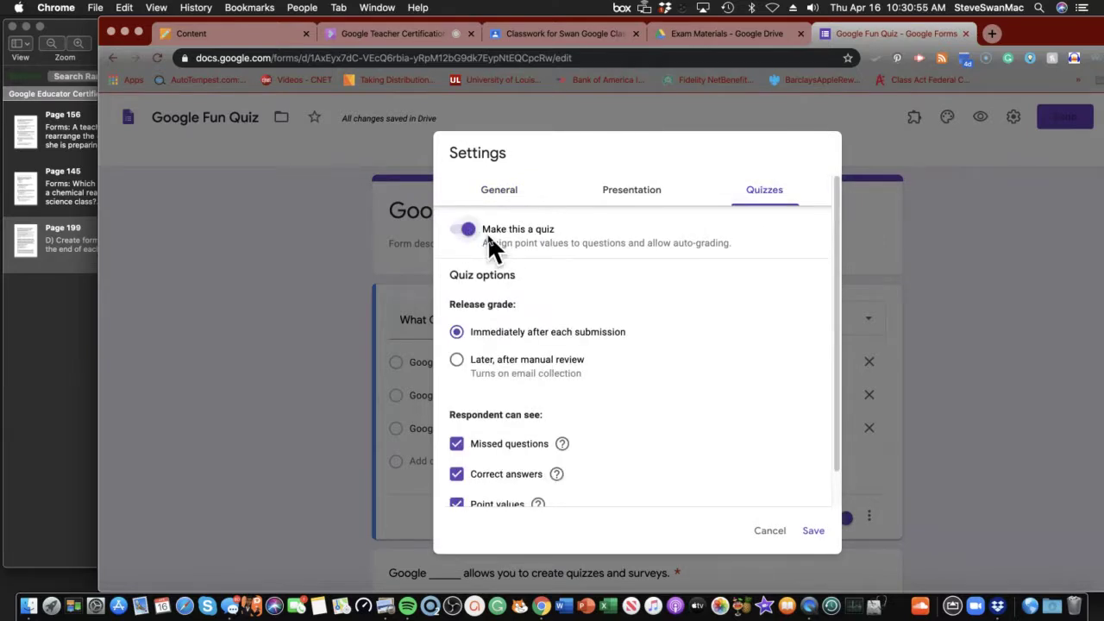
scroll(489, 312, "down", 2)
scroll(489, 312, "down", 1)
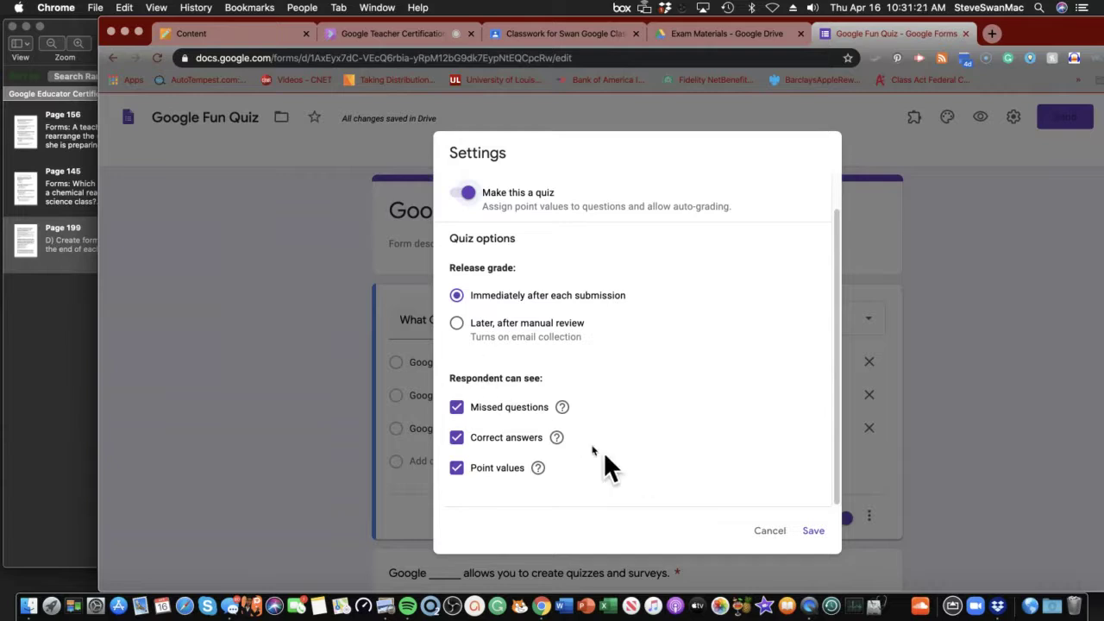
Save the quiz settings, then set the confirmation message to 'Thank You for taking my quiz.'
left_click(814, 530)
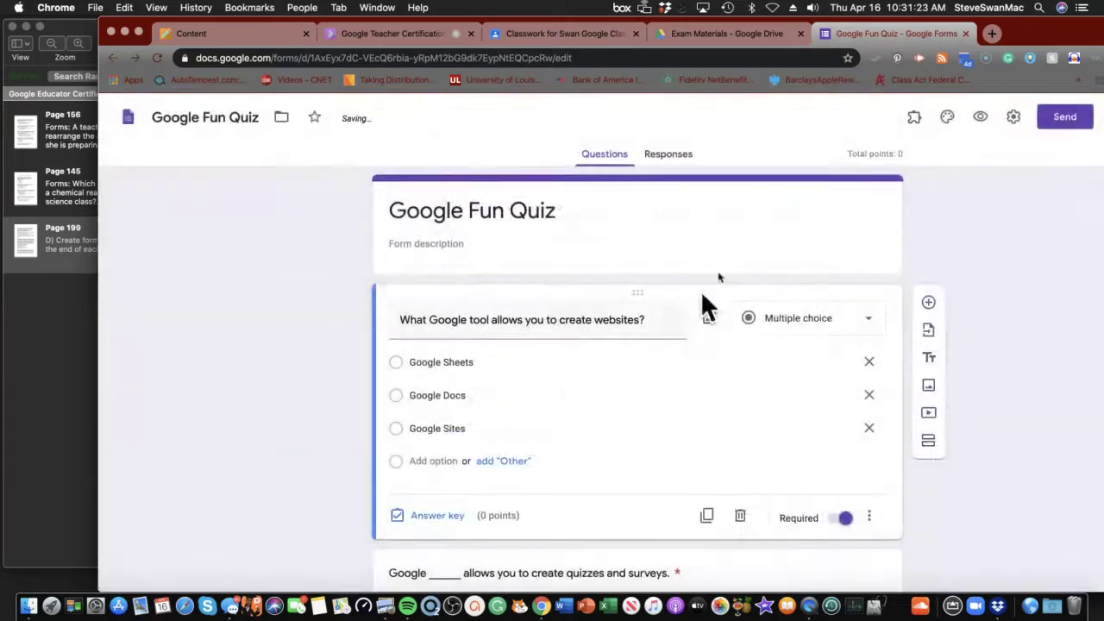
left_click(1013, 117)
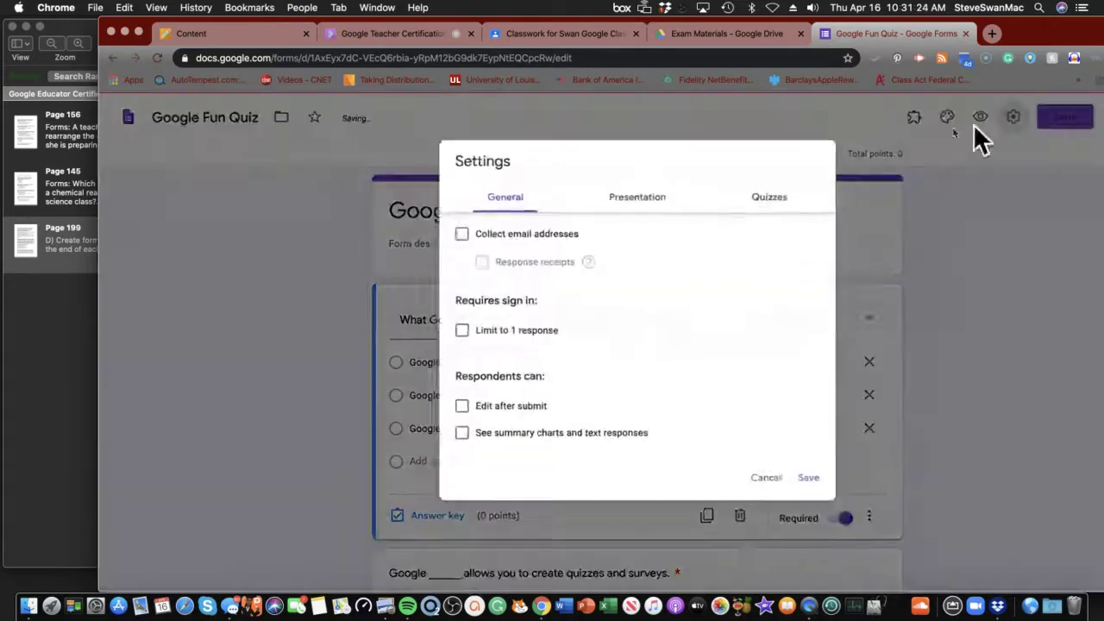
left_click(649, 217)
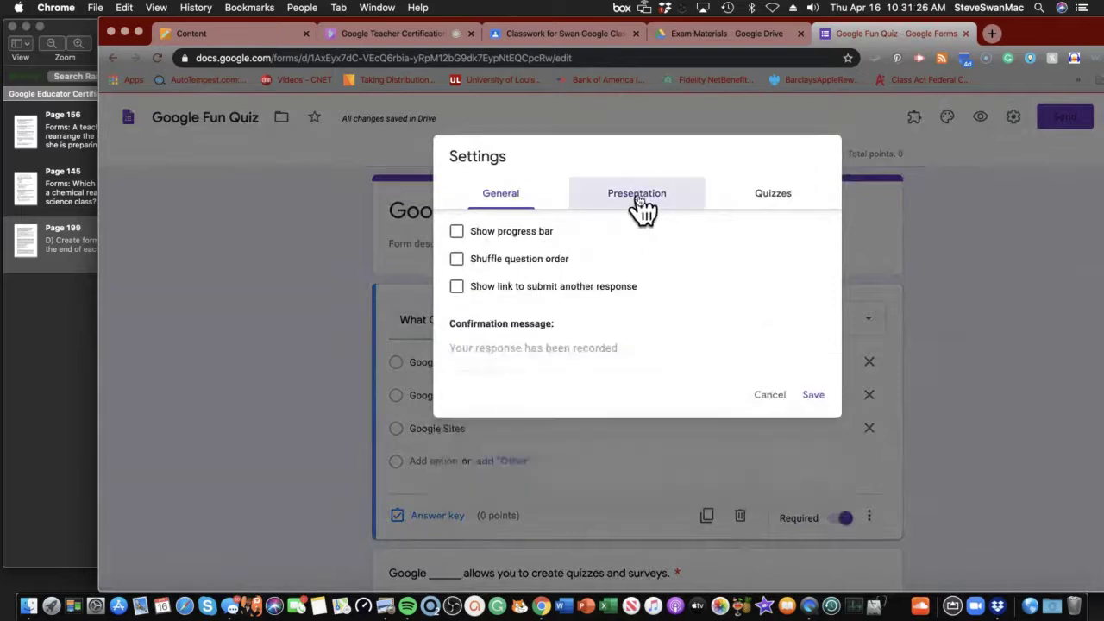
left_click(513, 345)
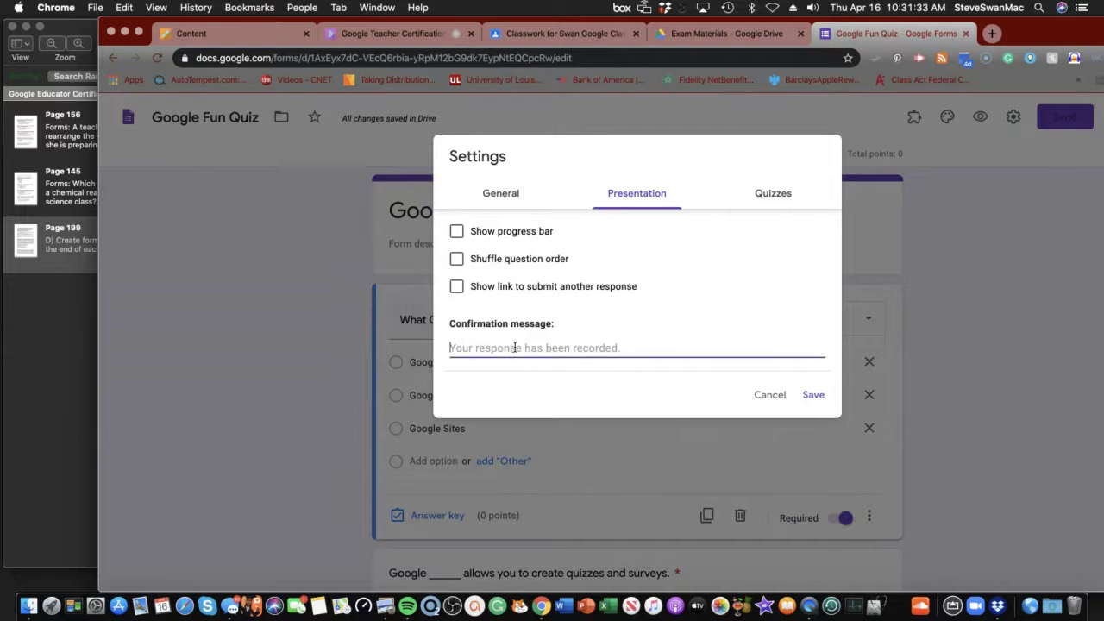
type("Th")
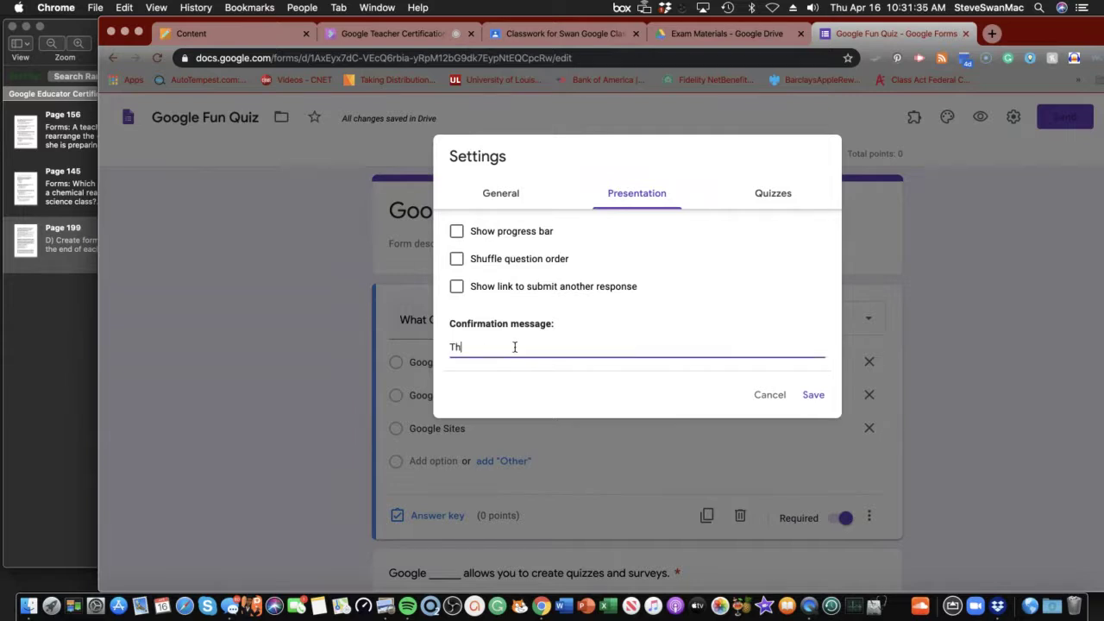
type("ank You for taking my quiz.")
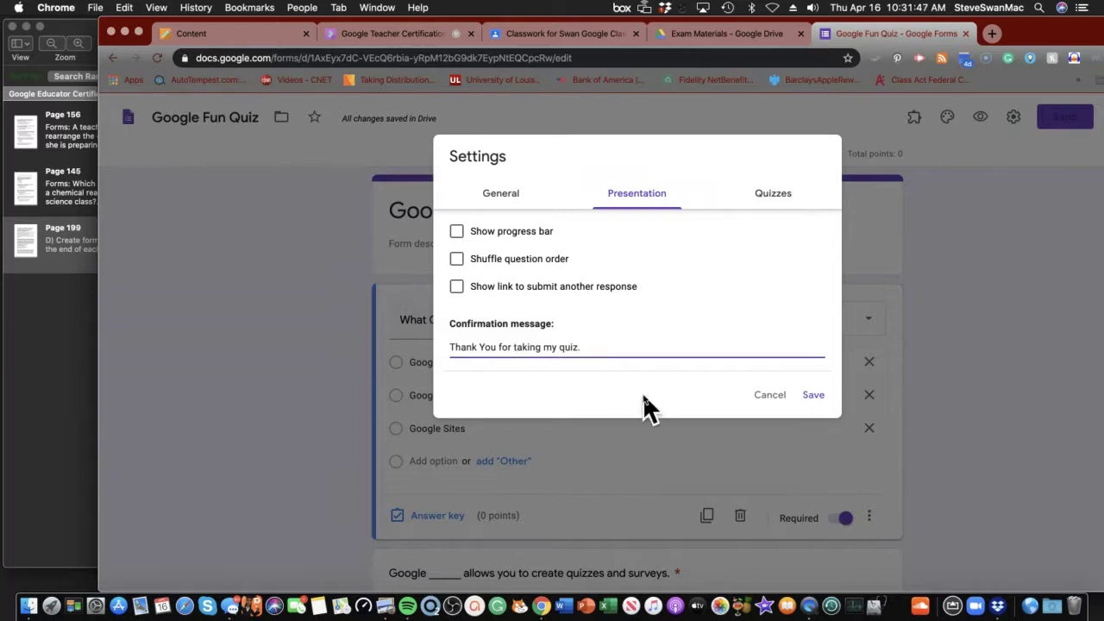
left_click(814, 397)
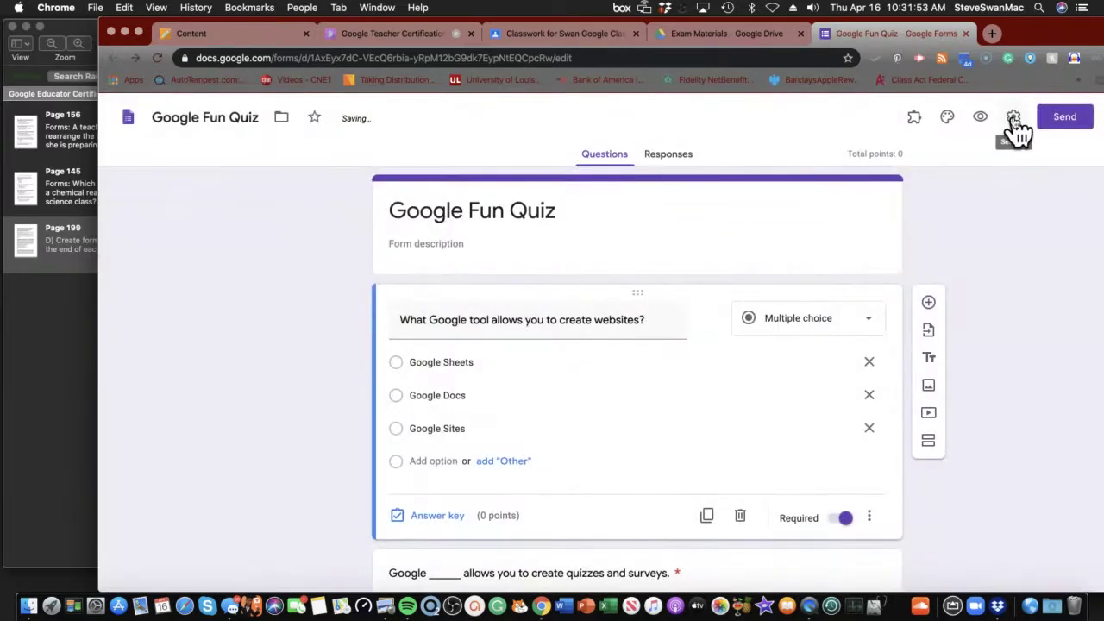
Turn on email collection, response receipts and a limit of 1 response per respondent
left_click(1013, 119)
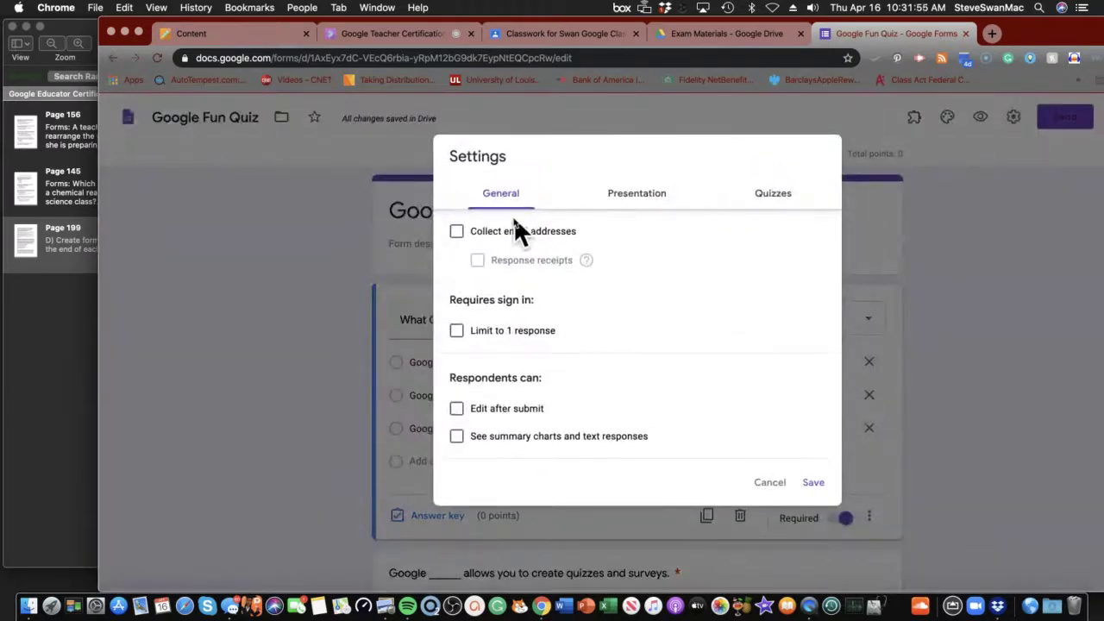
left_click(457, 233)
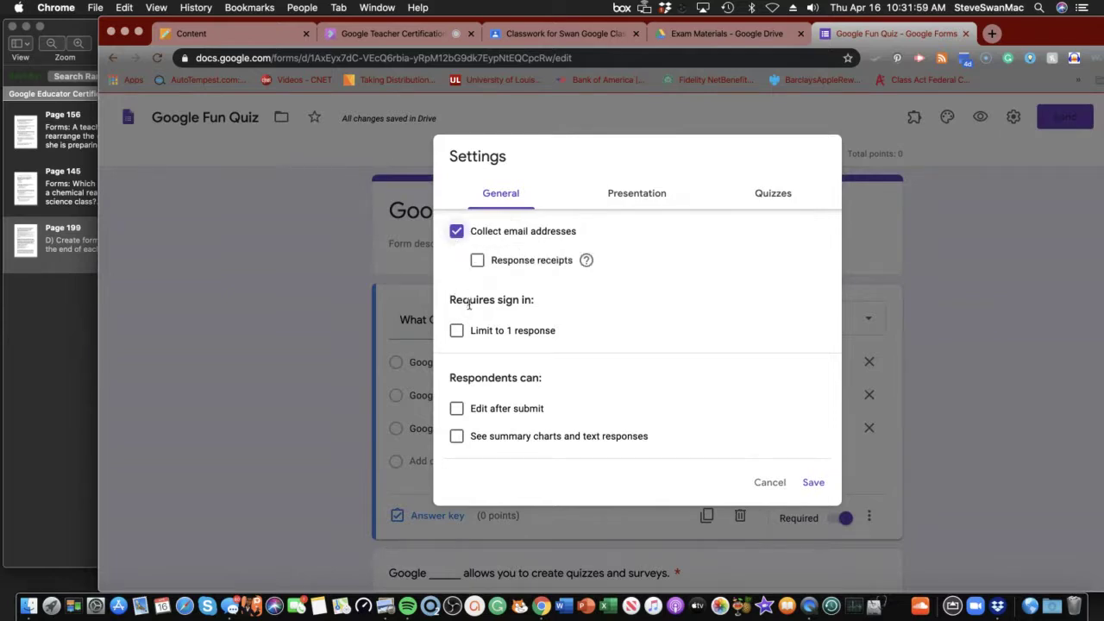
left_click(477, 260)
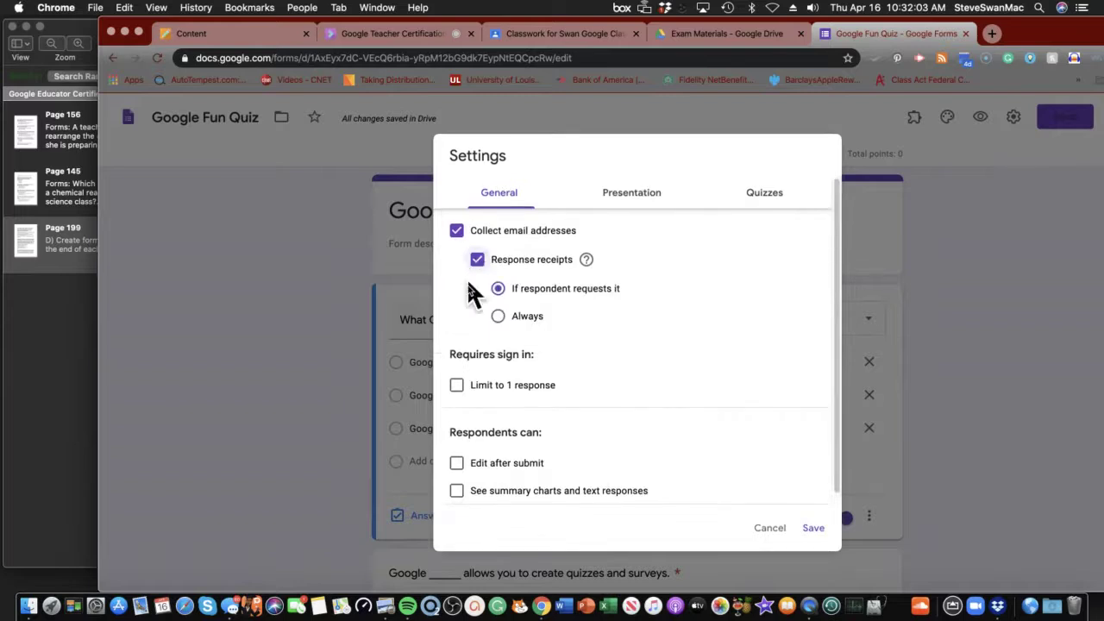
left_click(458, 390)
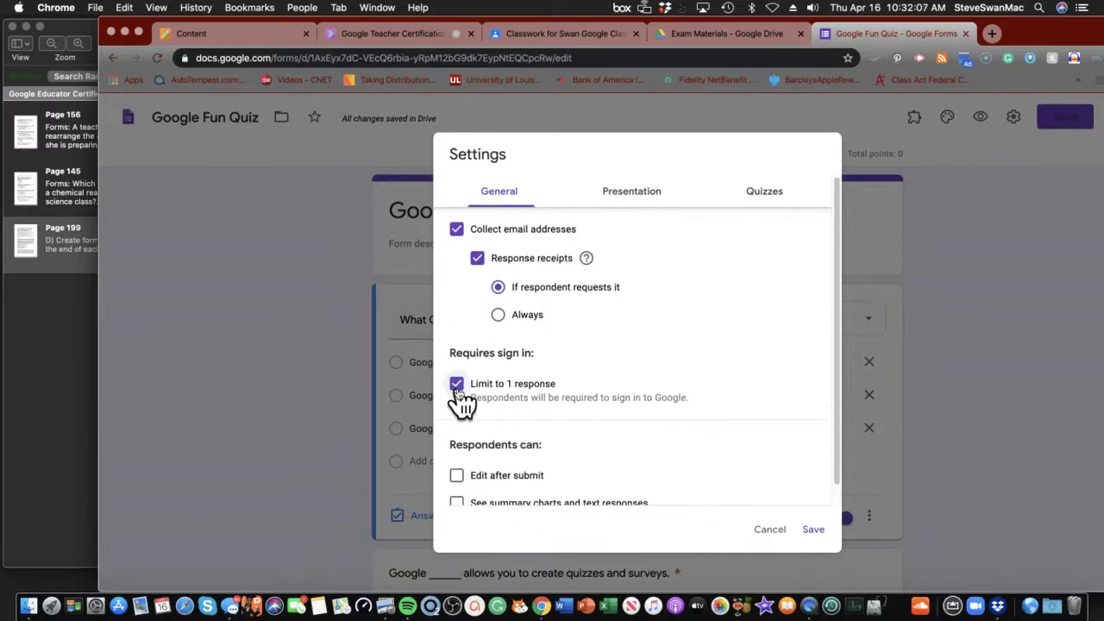
scroll(461, 399, "down", 1)
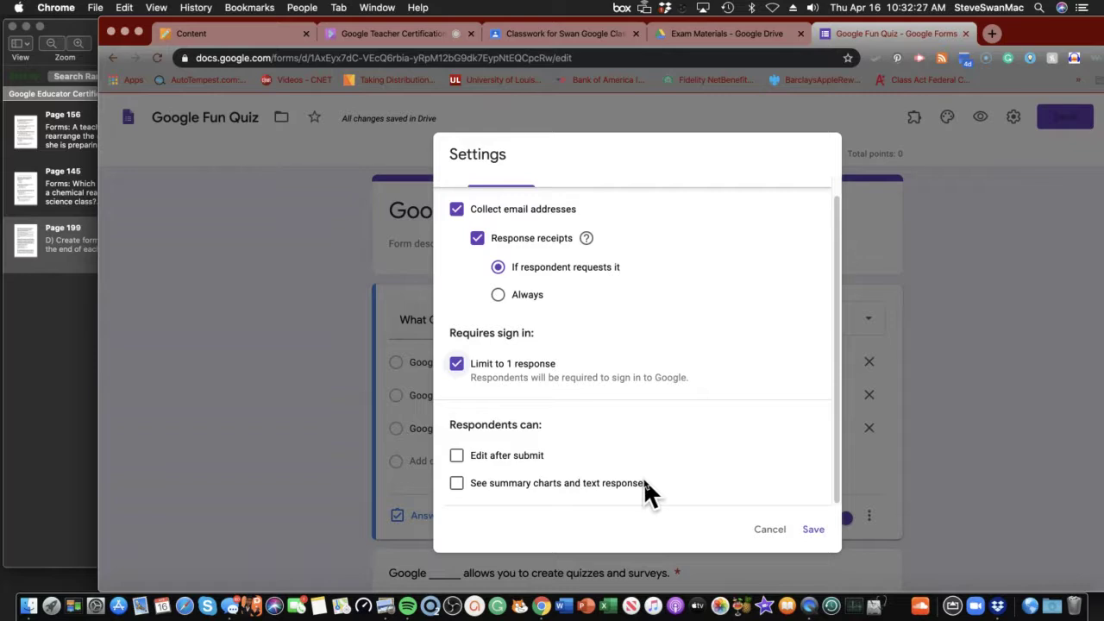
Save the settings, then key Google Sites as the websites question's answer, worth 10 points
left_click(809, 529)
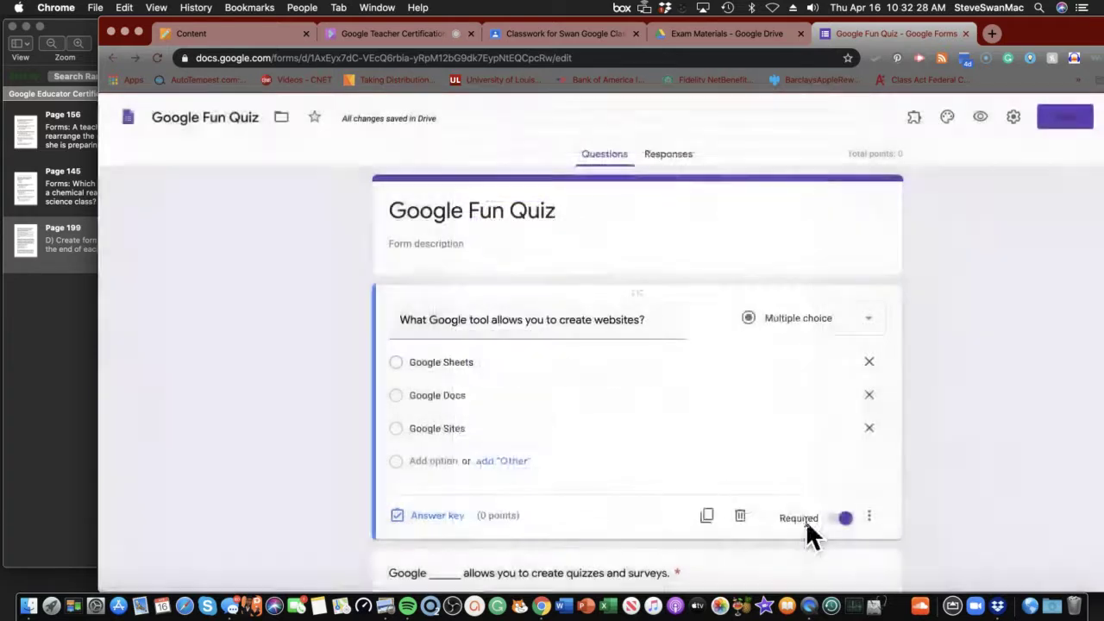
scroll(497, 424, "down", 3)
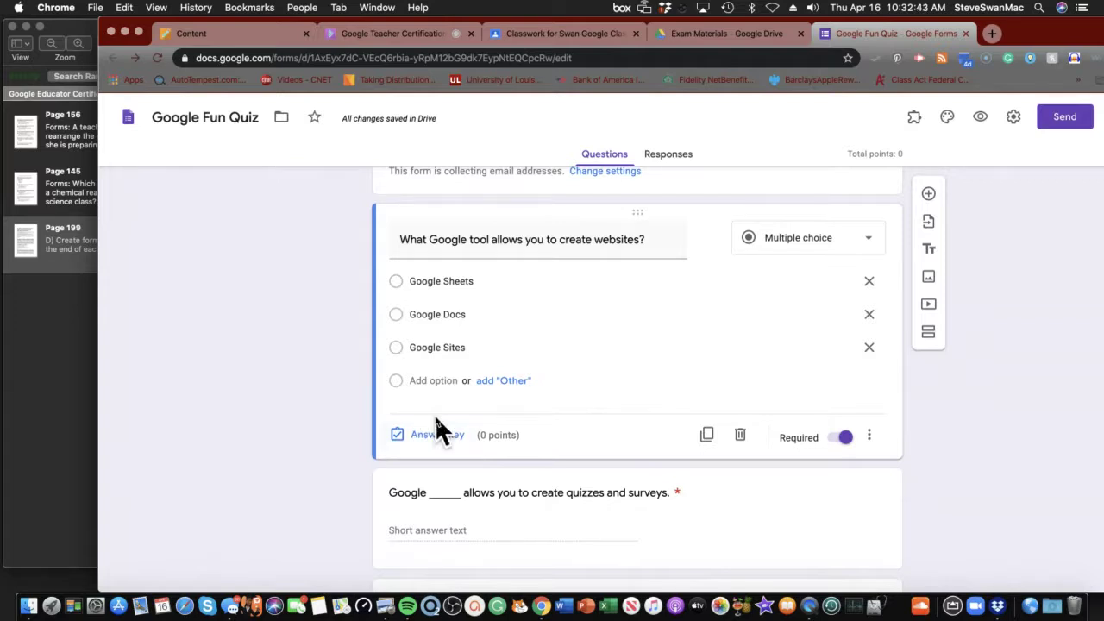
left_click(432, 431)
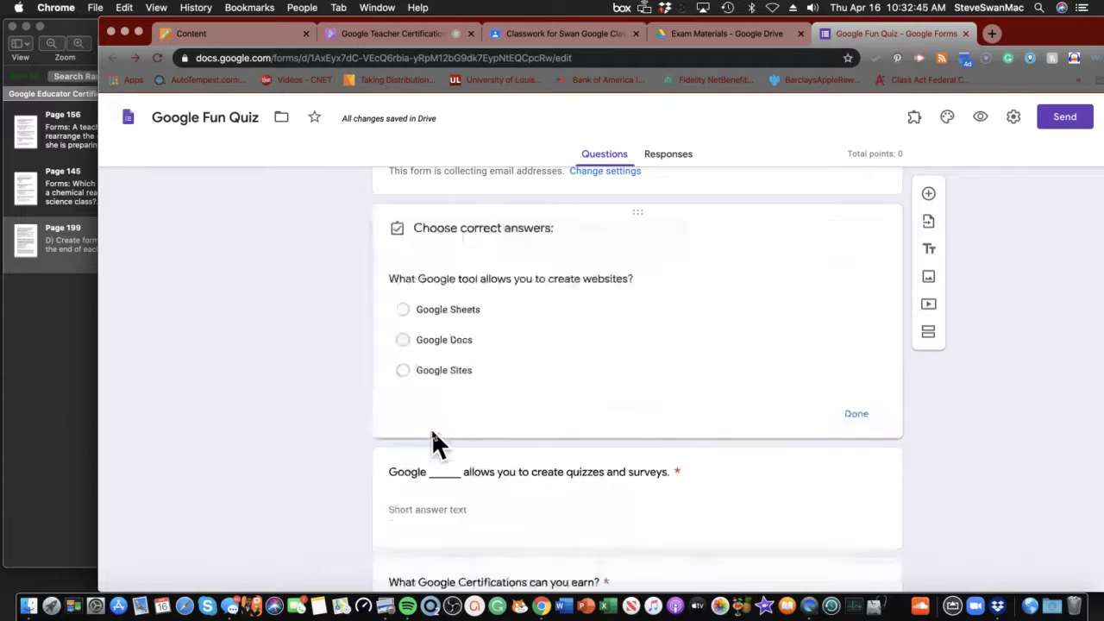
left_click(403, 373)
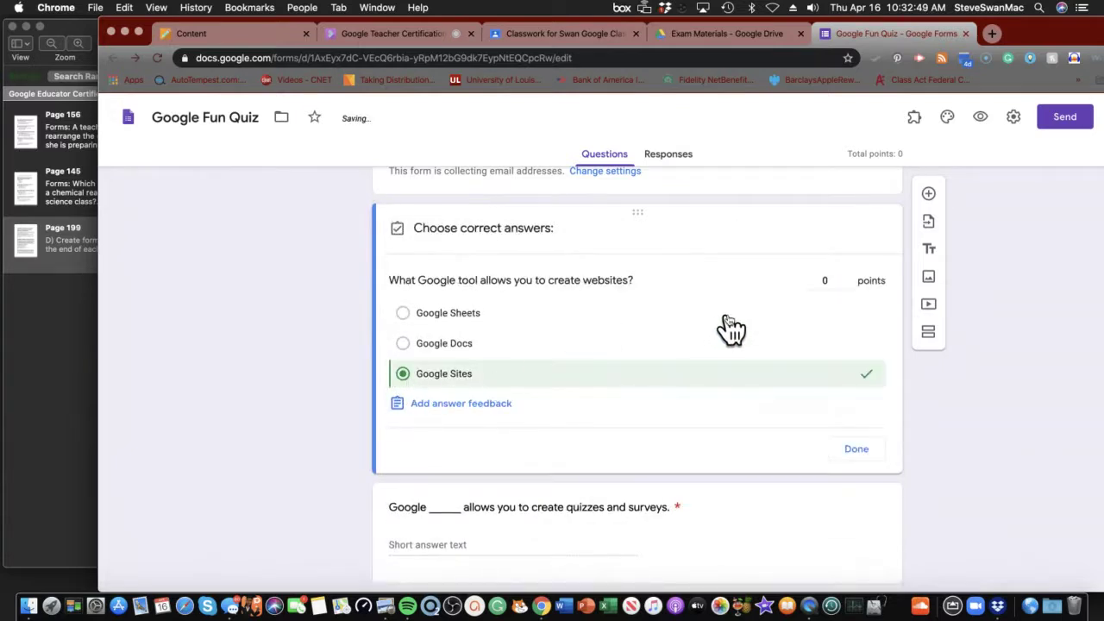
left_click(825, 281)
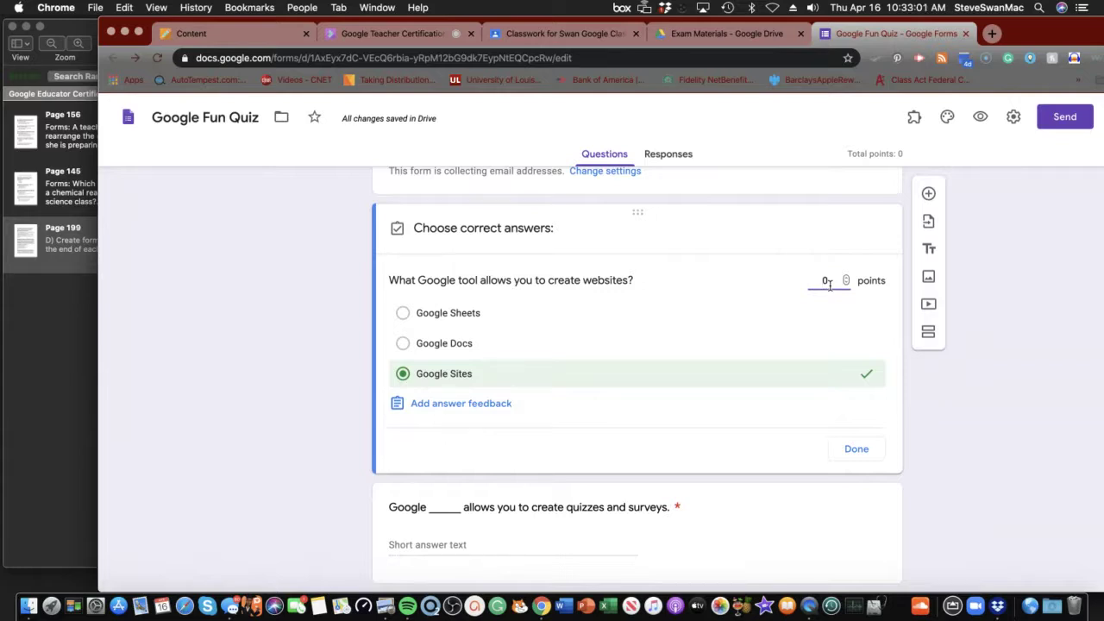
type("100")
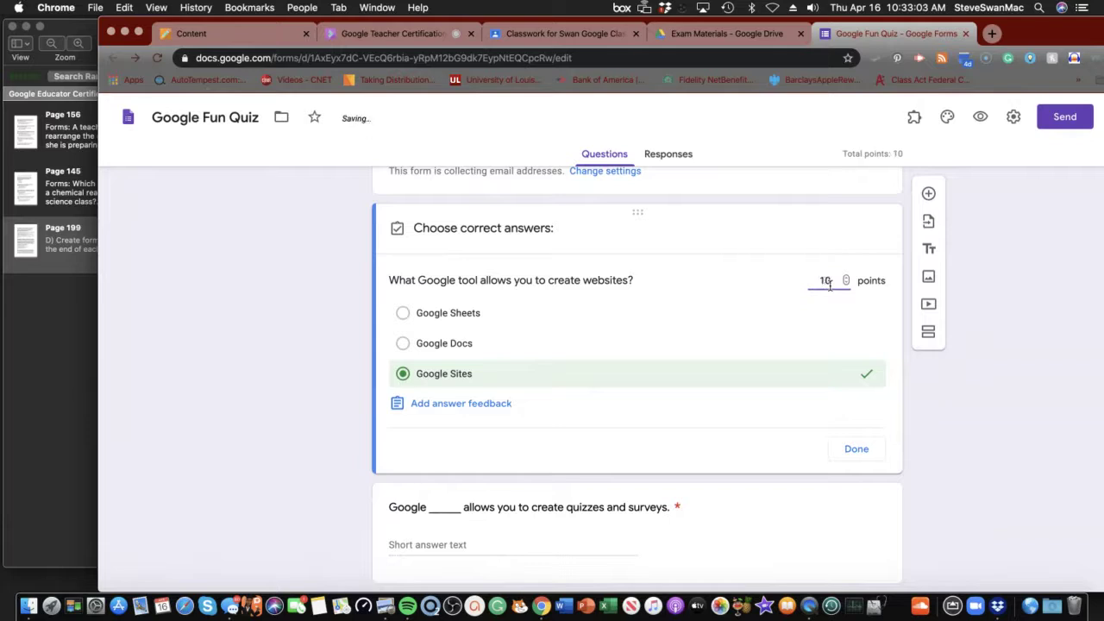
key("BackSpace")
left_click(857, 450)
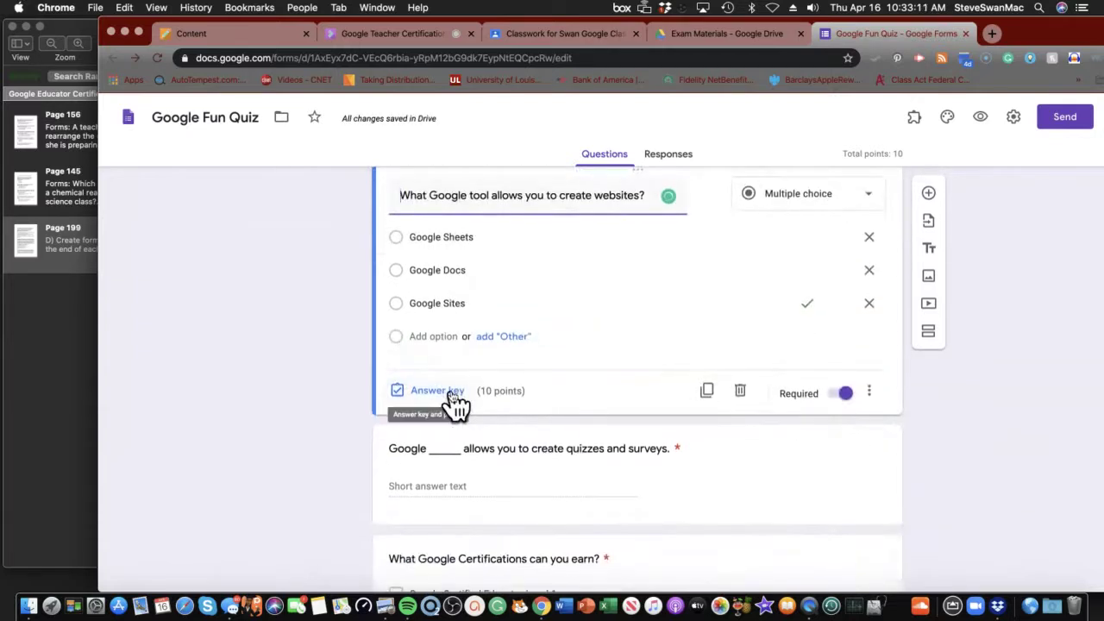
scroll(457, 401, "down", 1)
scroll(456, 397, "down", 3)
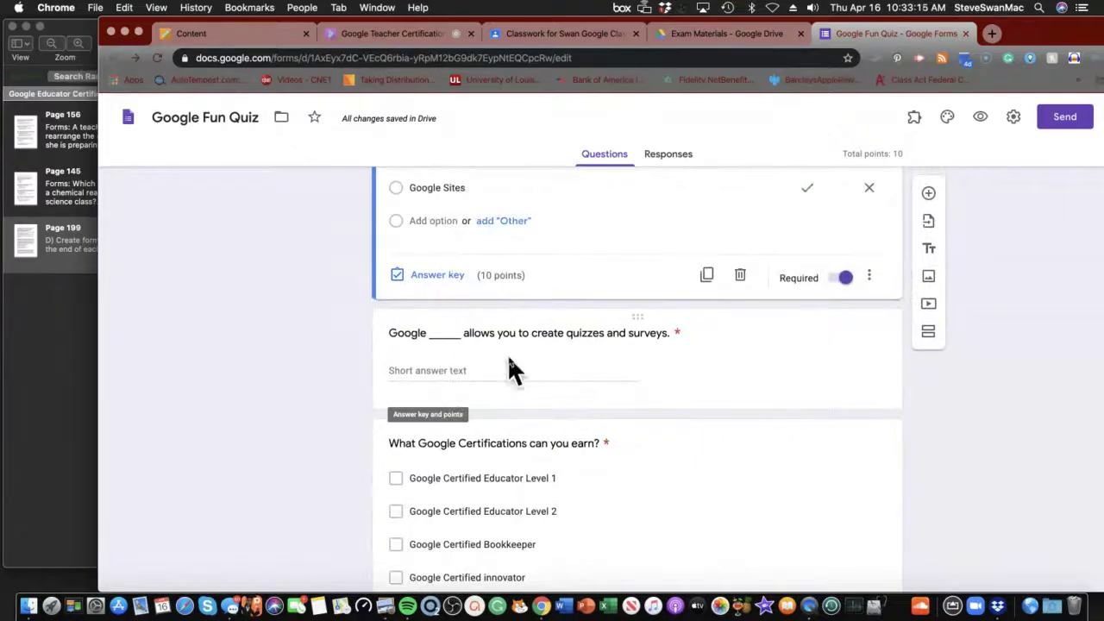
Give the fill-in-the-blank quizzes question the accepted answer 'Form,s', worth 20 points
left_click(522, 385)
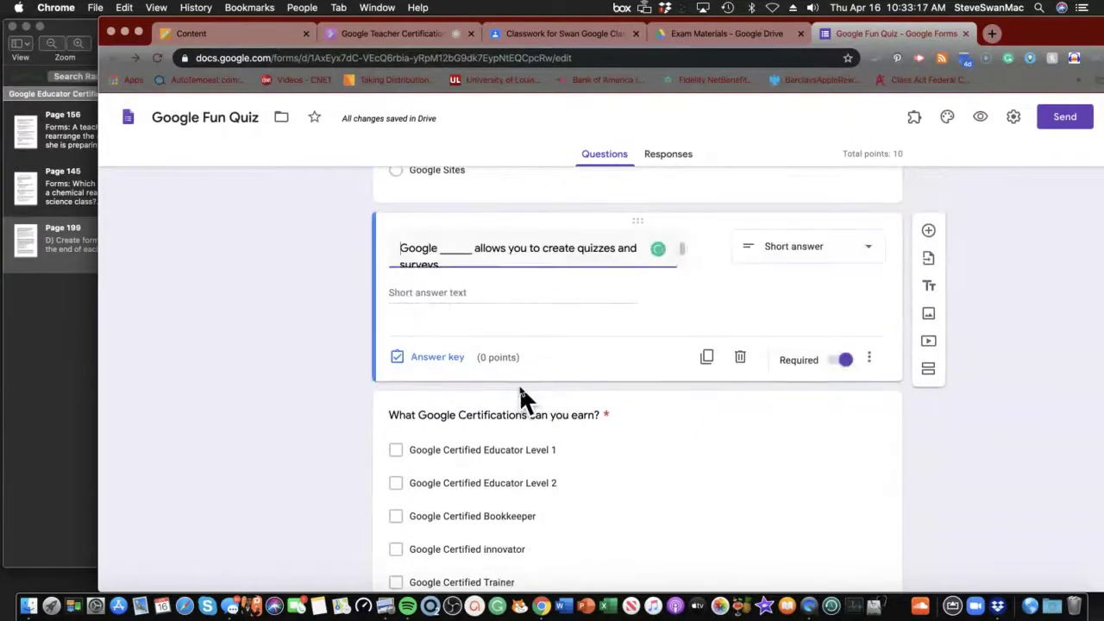
scroll(521, 385, "down", 1)
left_click(446, 339)
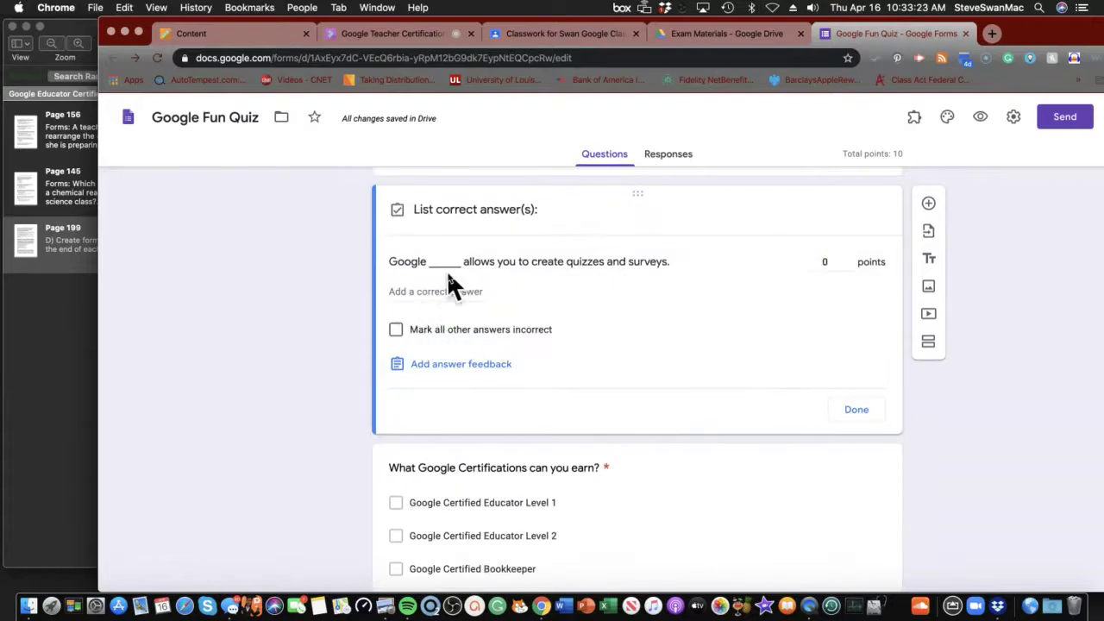
left_click(429, 293)
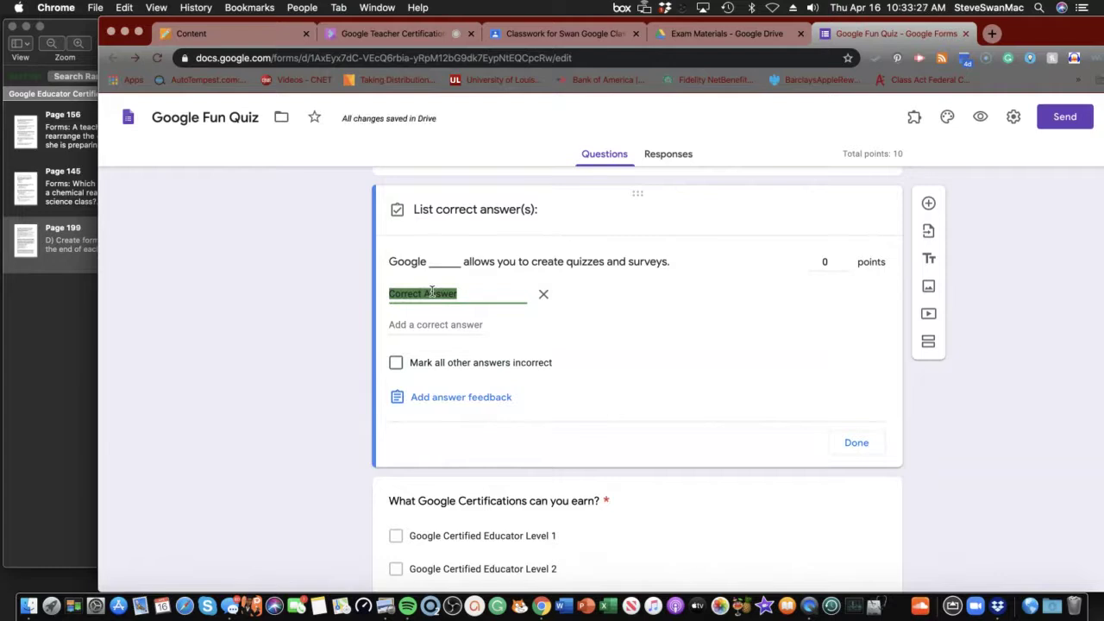
type("Fo")
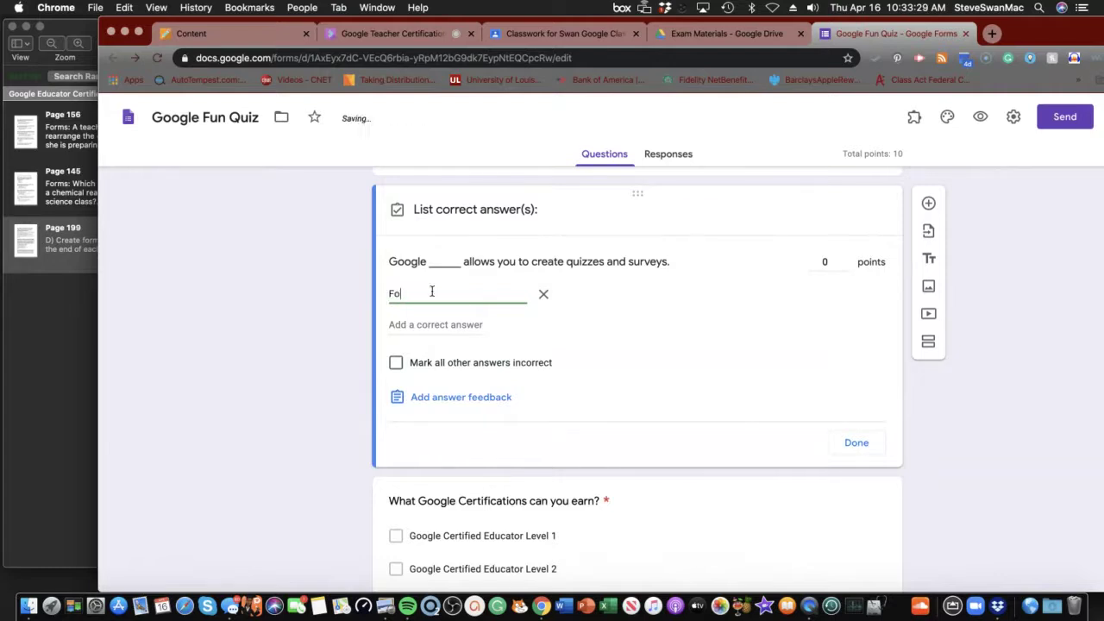
type("rm,s")
left_click(823, 262)
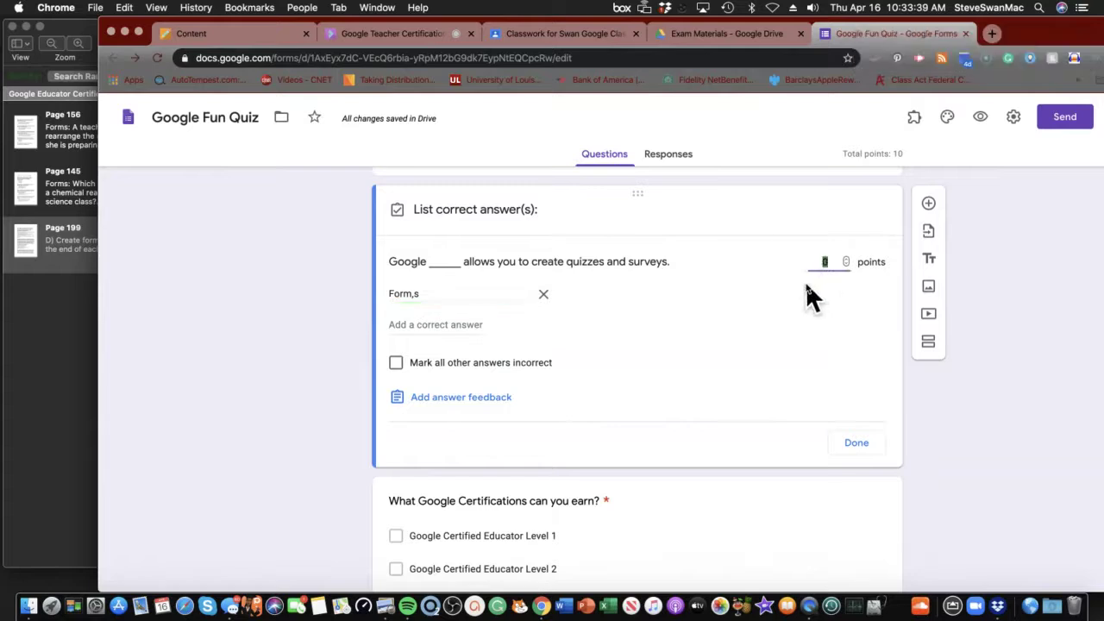
type("20")
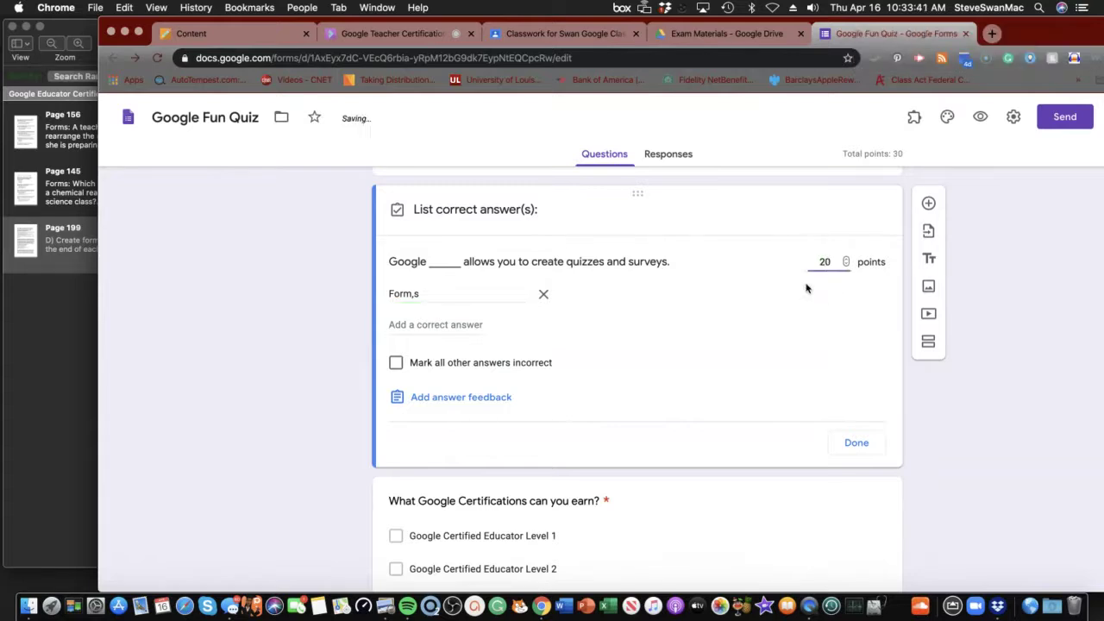
left_click(858, 444)
Key Google Certified Educator Level 1, Level 2, Innovator and Trainer as correct, worth 30 points
scroll(755, 452, "down", 2)
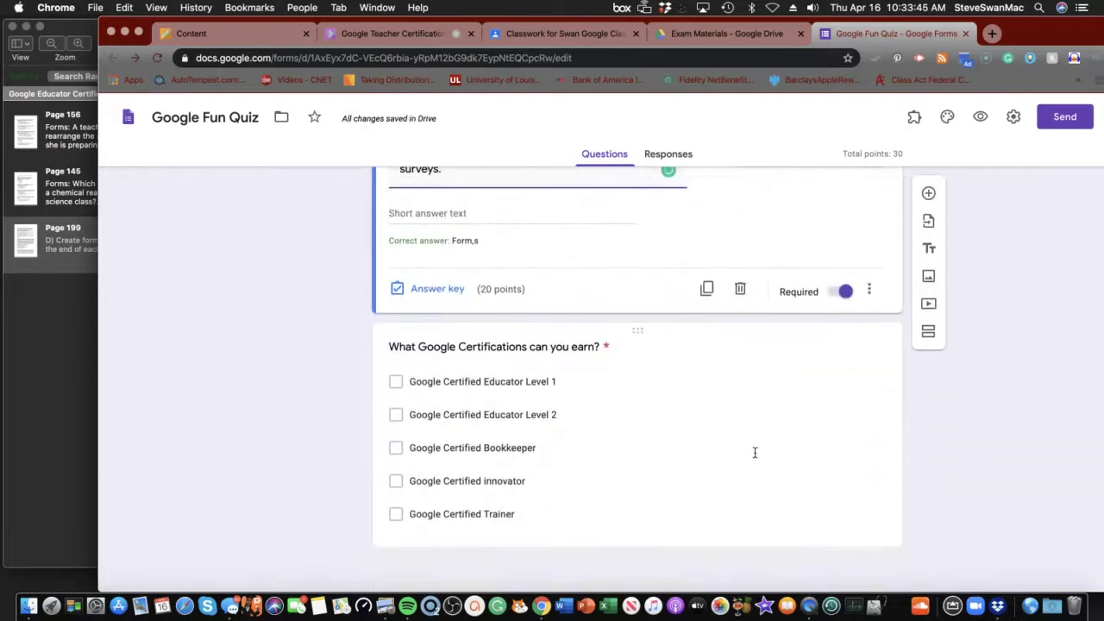
left_click(463, 534)
left_click(442, 550)
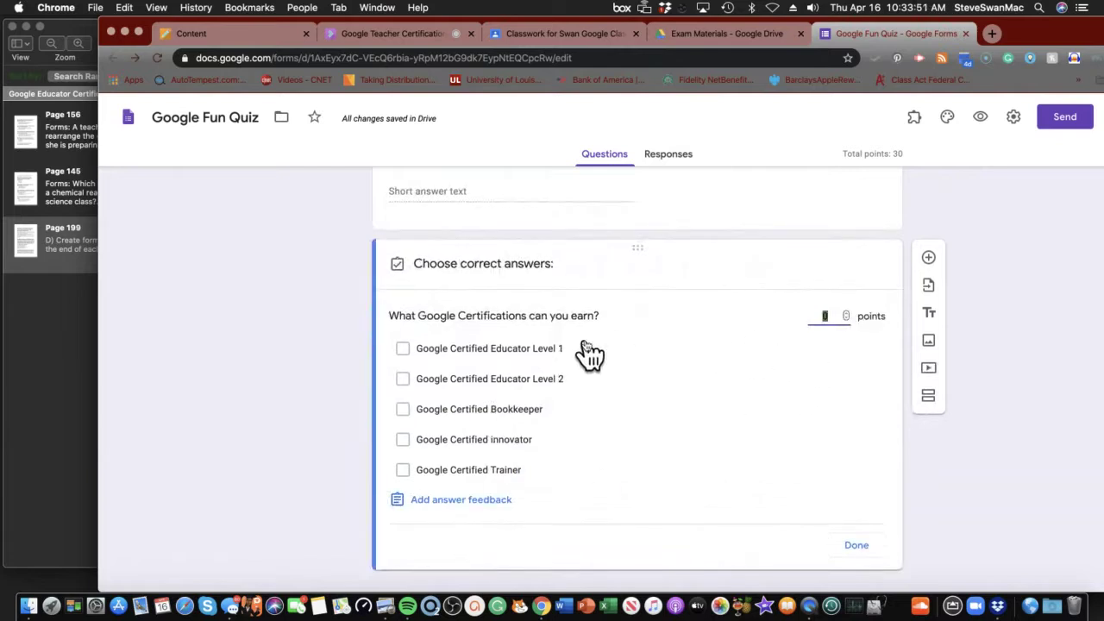
left_click(404, 350)
left_click(403, 379)
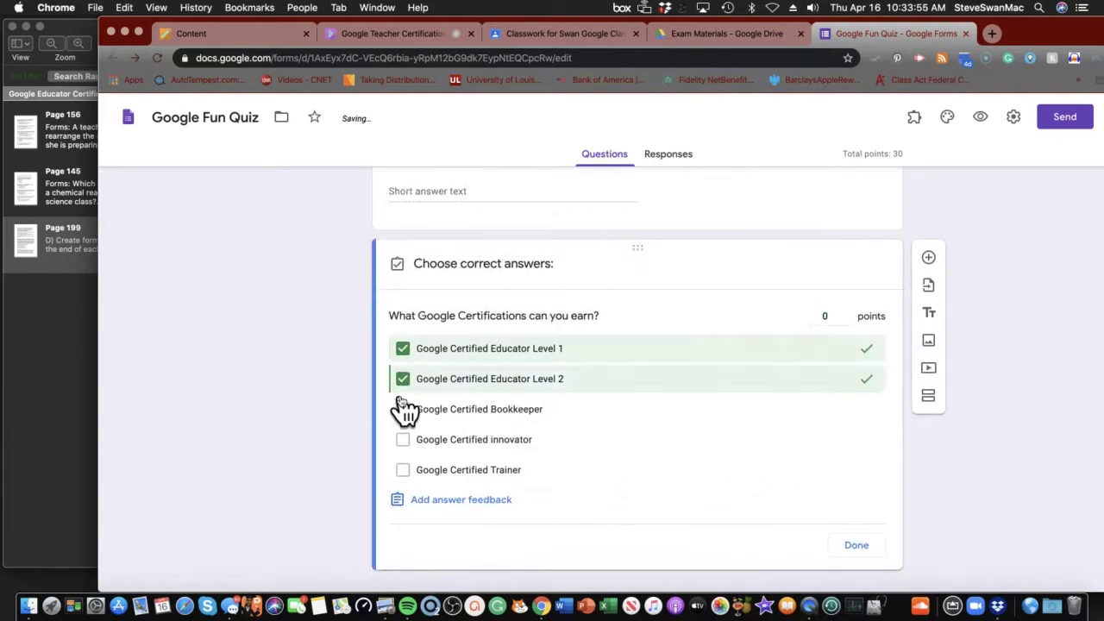
left_click(403, 440)
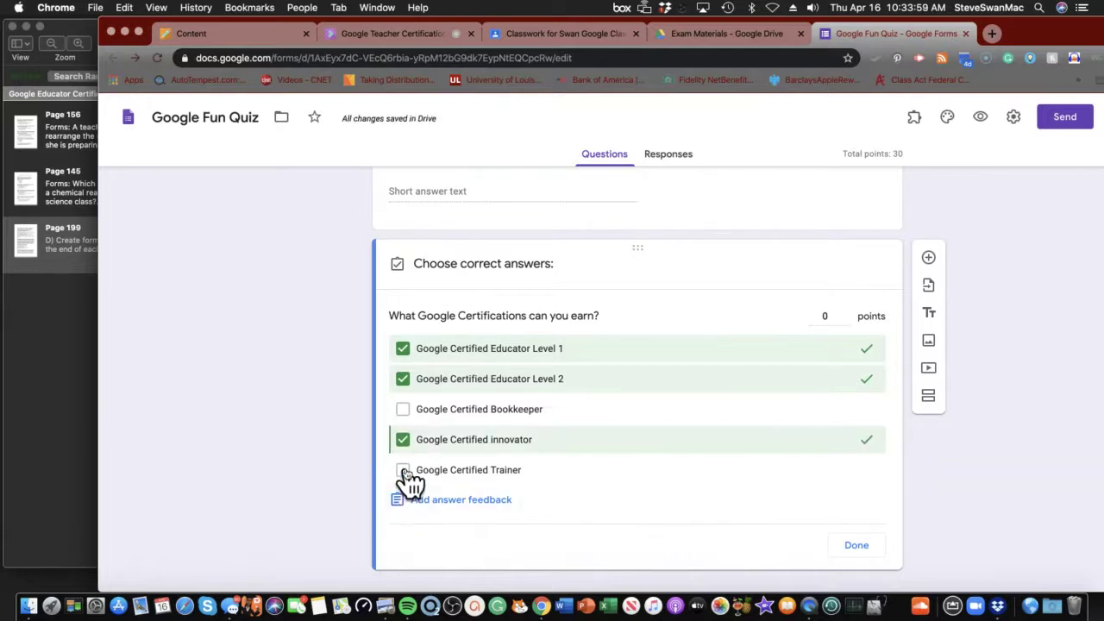
left_click(403, 470)
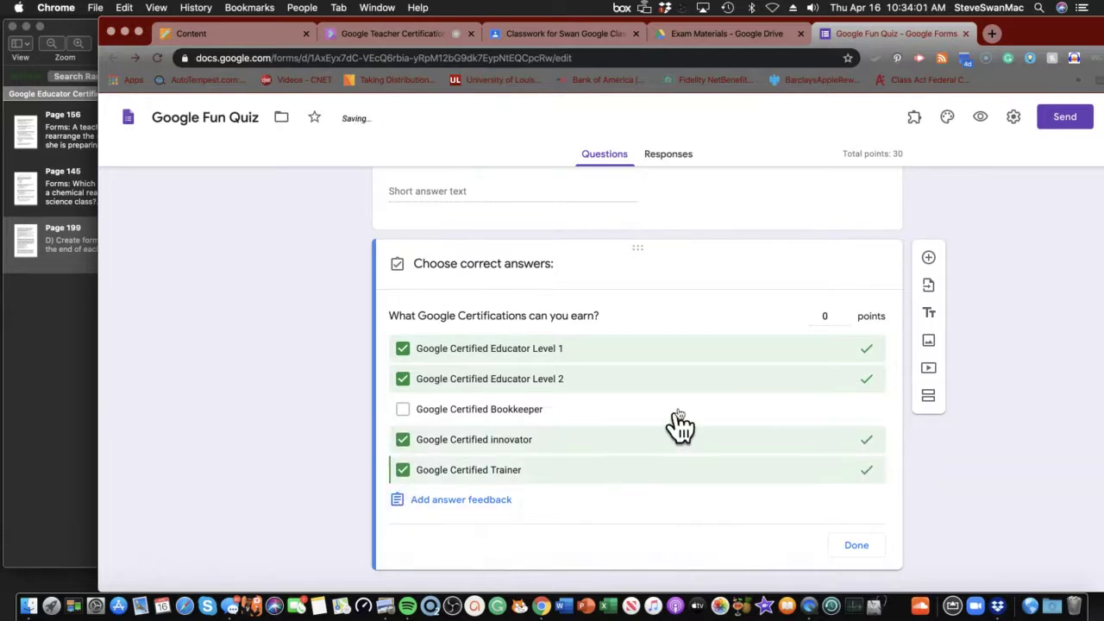
left_click(828, 318)
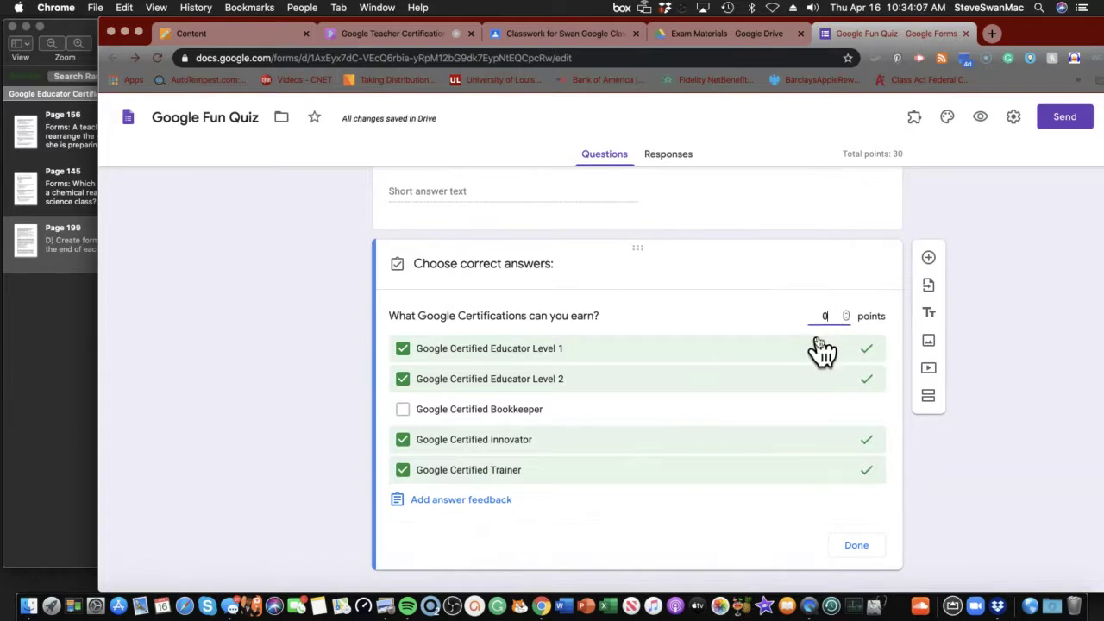
key("BackSpace")
type("30")
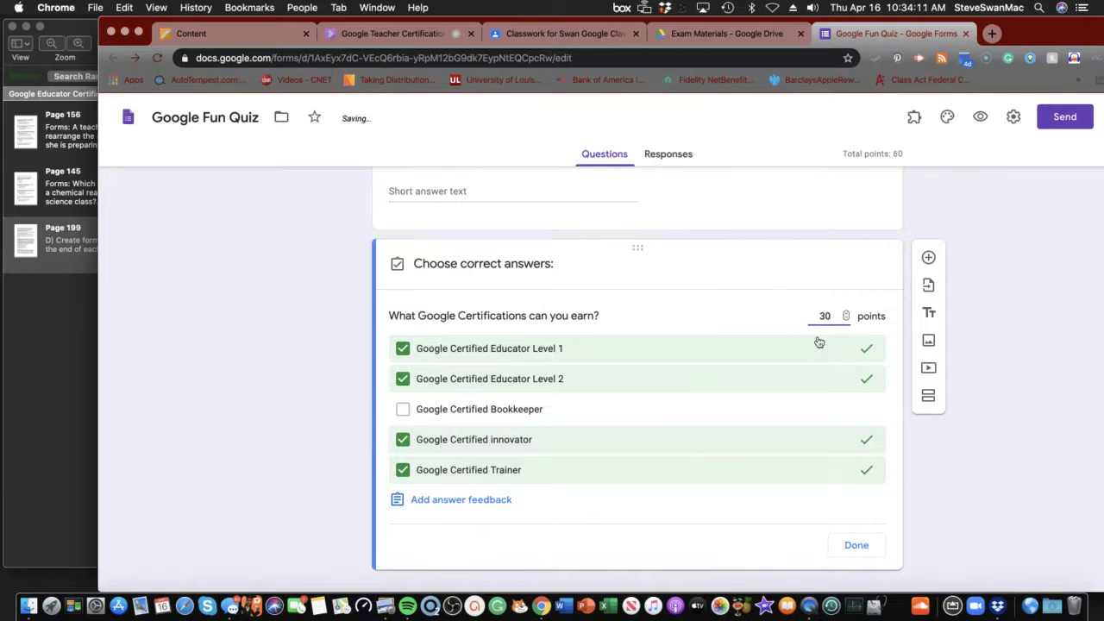
left_click(860, 549)
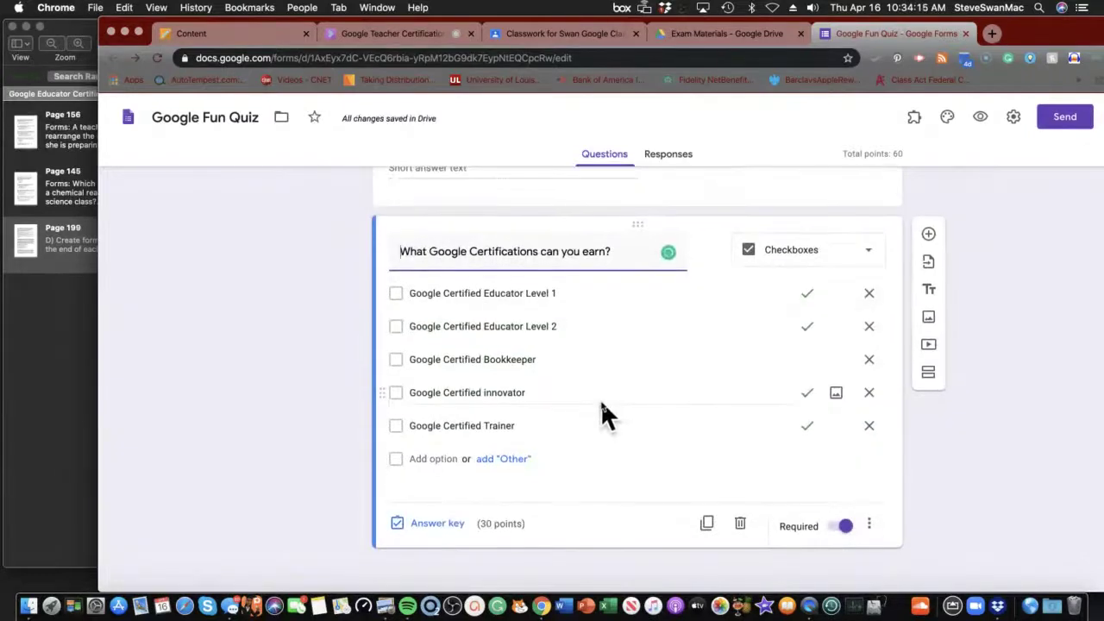
Open the form settings and set Response receipts to Always on the General tab
scroll(600, 401, "up", 10)
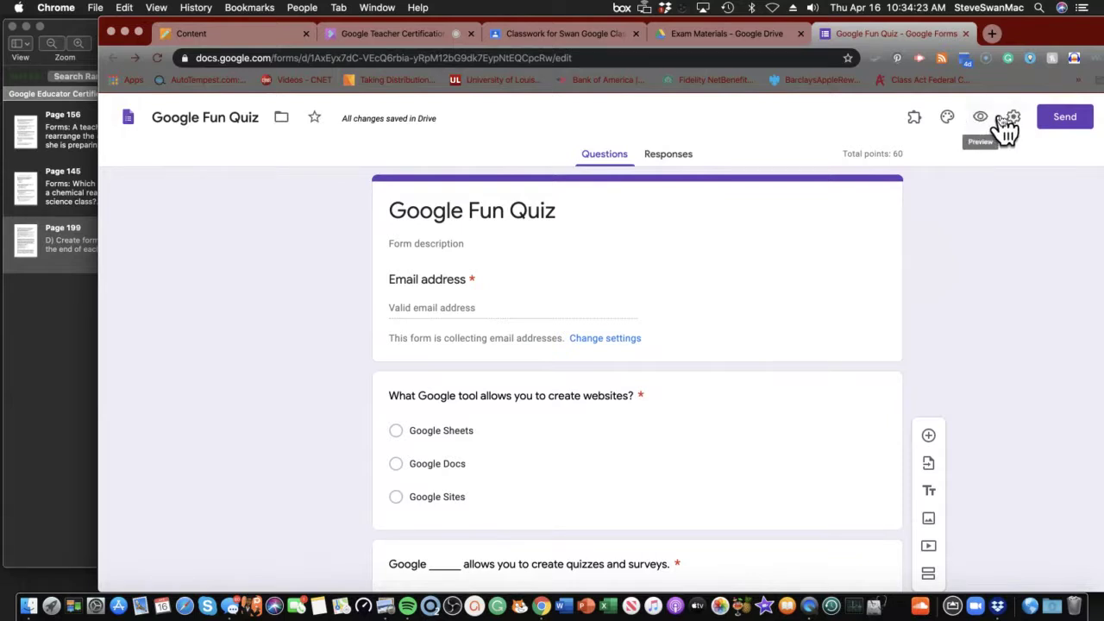
left_click(463, 303)
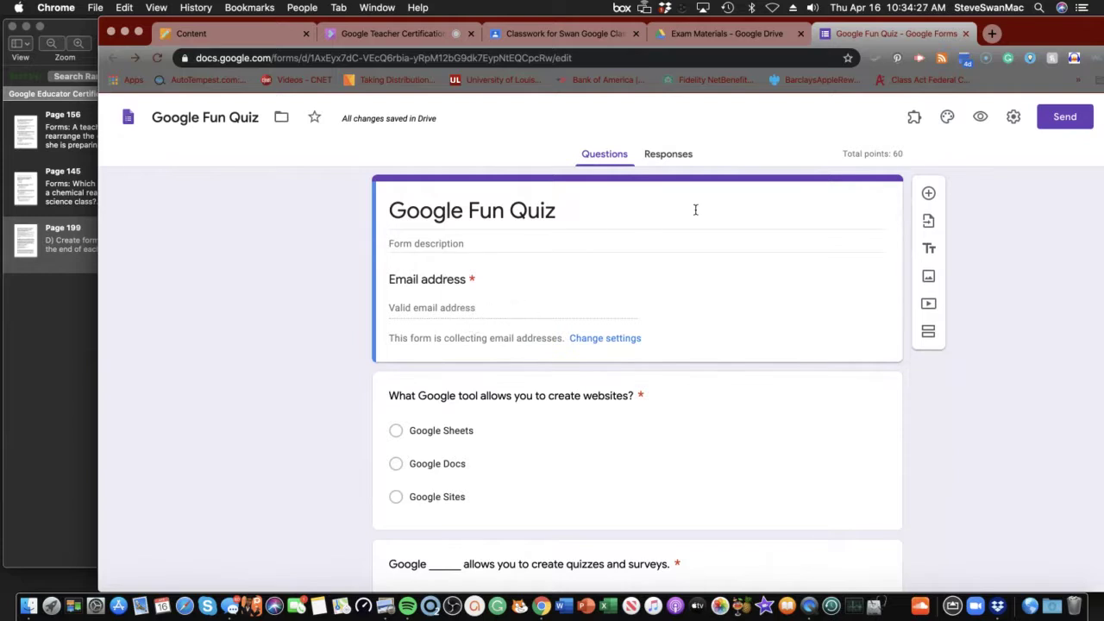
left_click(1014, 118)
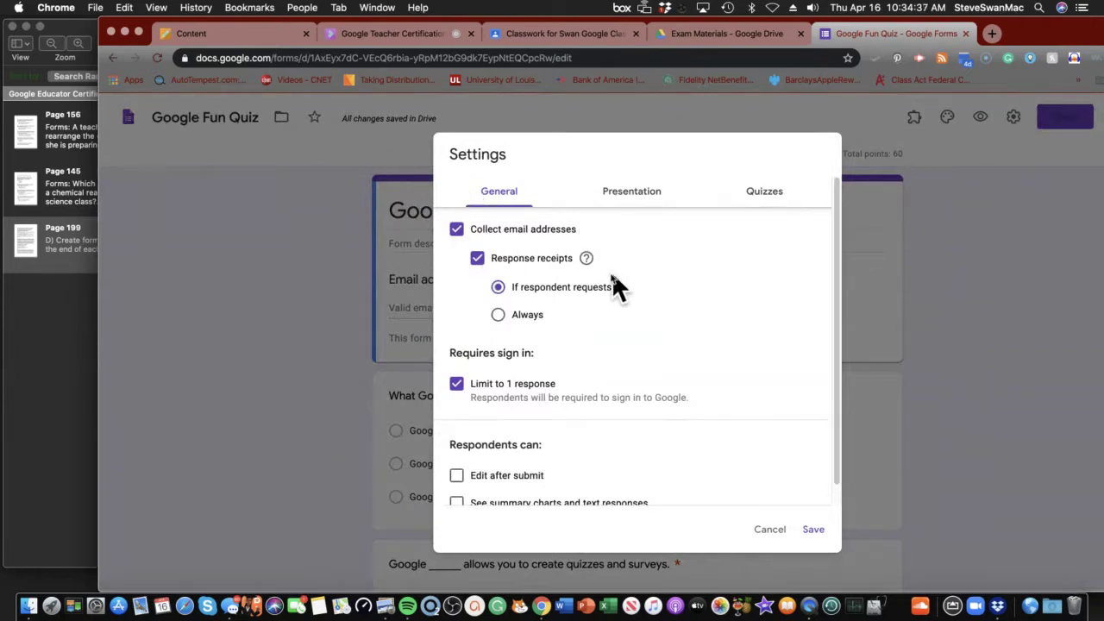
scroll(552, 313, "down", 1)
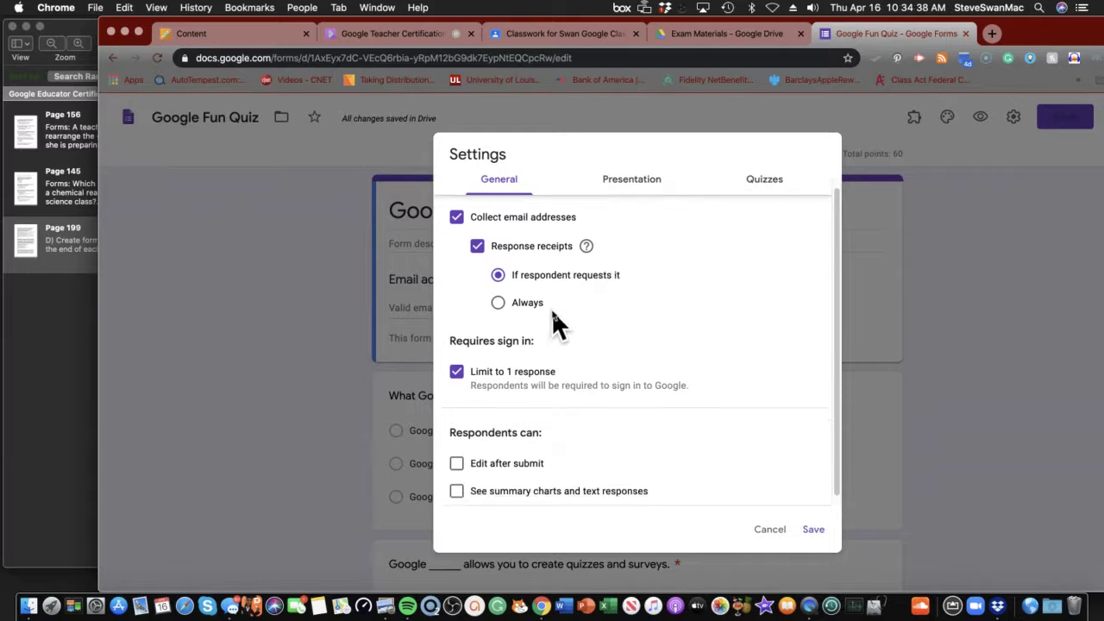
left_click(498, 304)
scroll(567, 320, "down", 1)
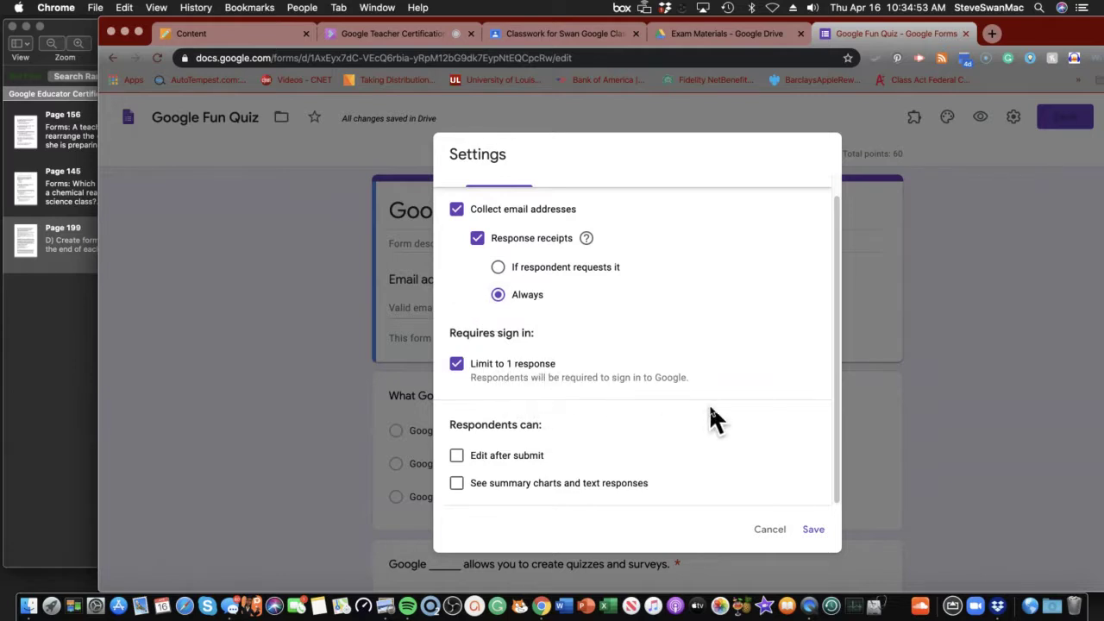
scroll(716, 397, "up", 2)
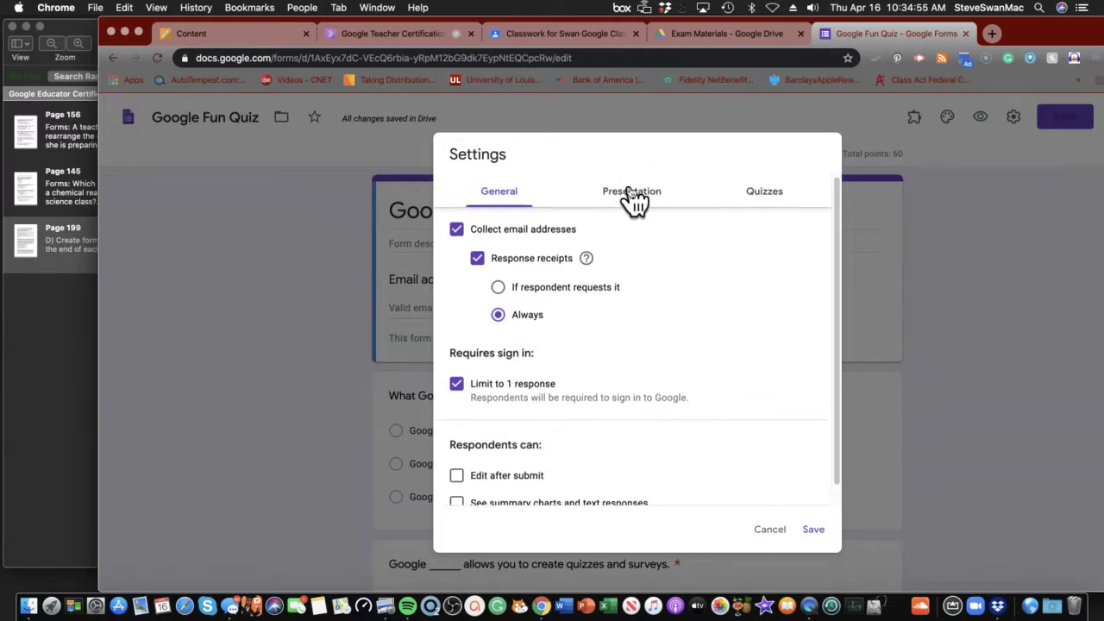
Show the Presentation settings, where the progress bar and question shuffling are off
left_click(631, 192)
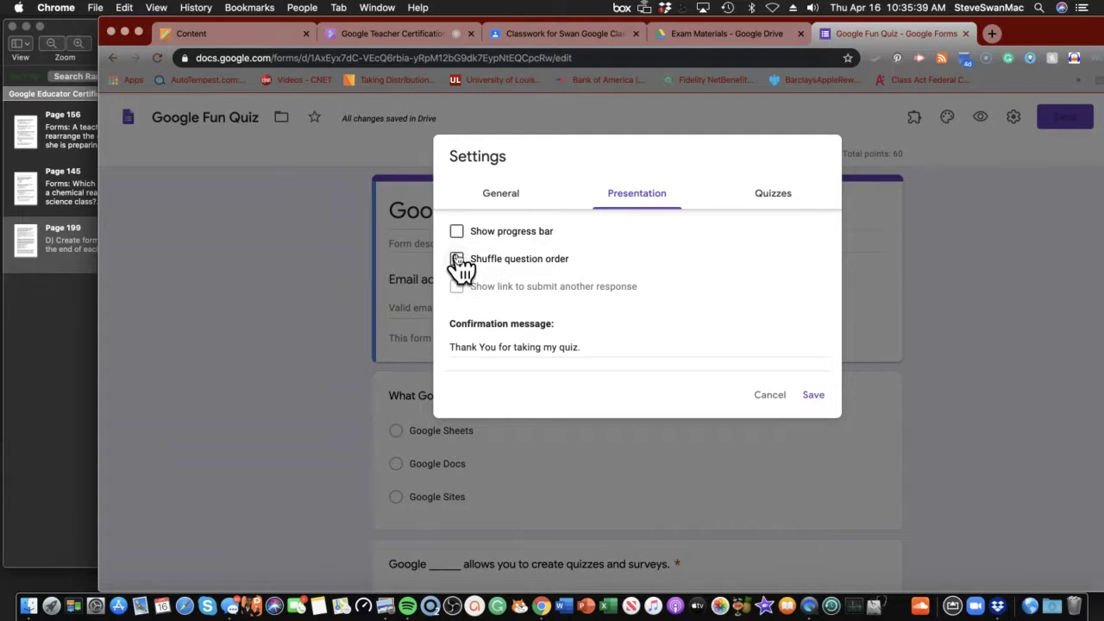
Review the Quizzes settings with grades released immediately, then save the settings
left_click(765, 193)
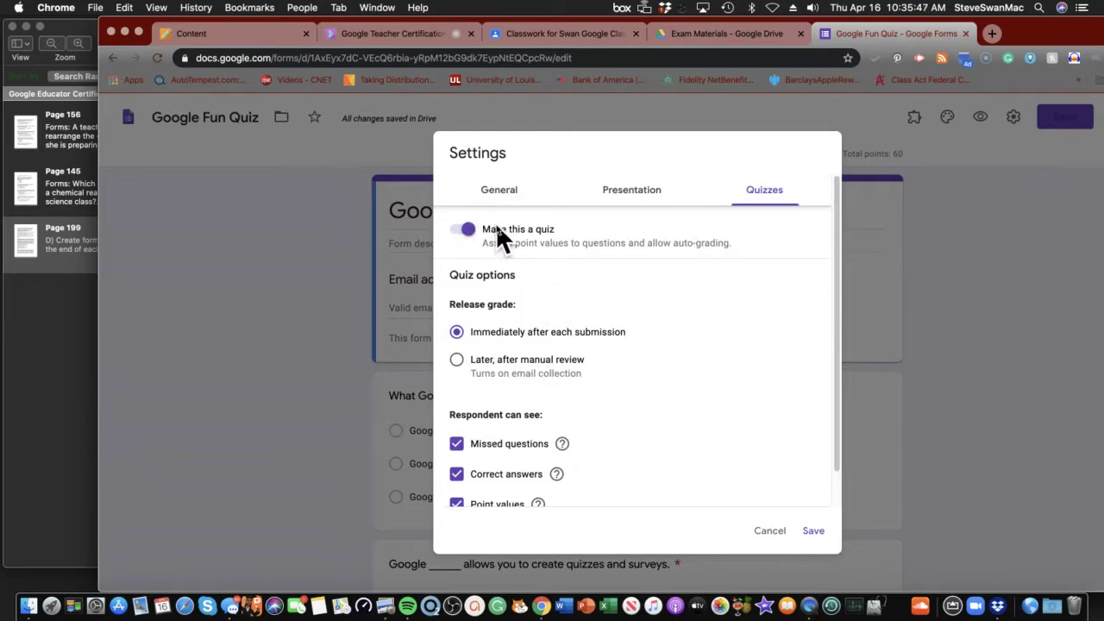
scroll(528, 280, "down", 1)
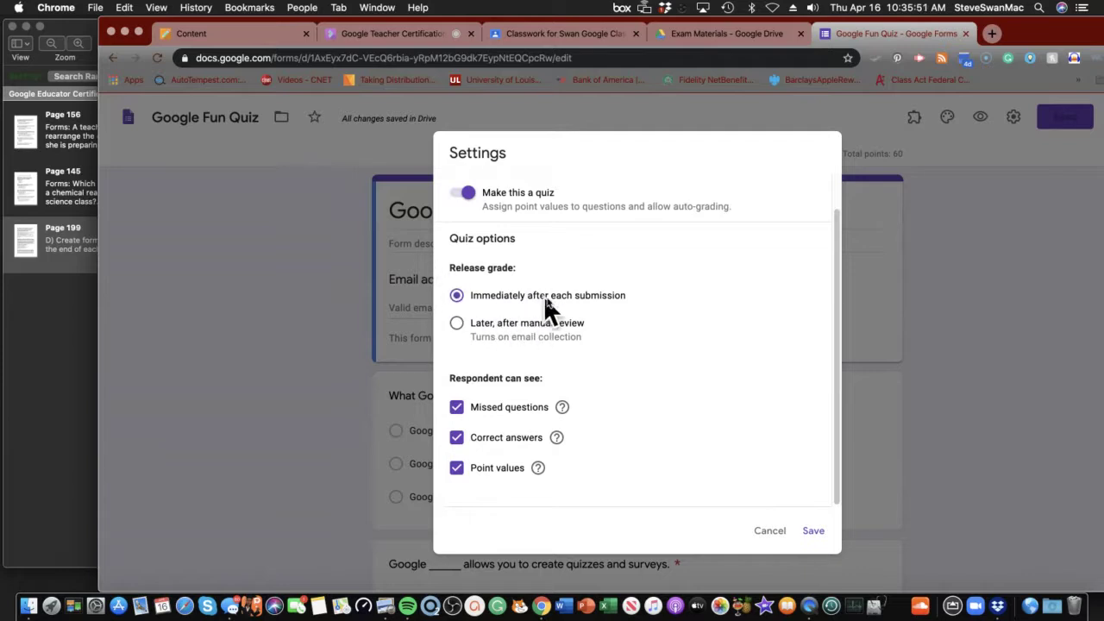
scroll(558, 296, "down", 2)
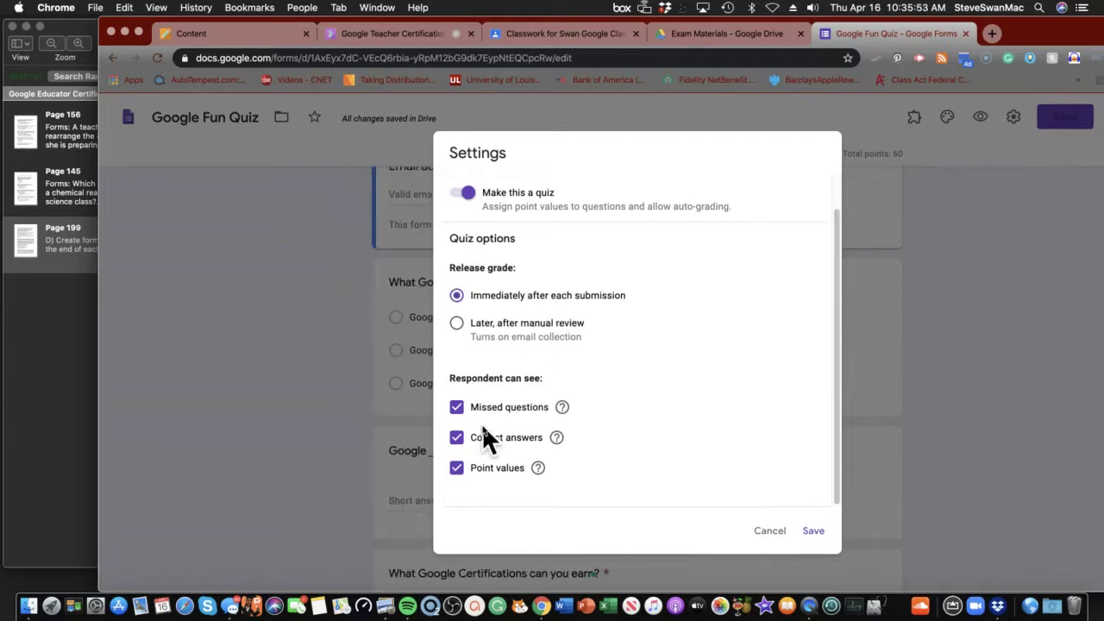
scroll(482, 424, "up", 1)
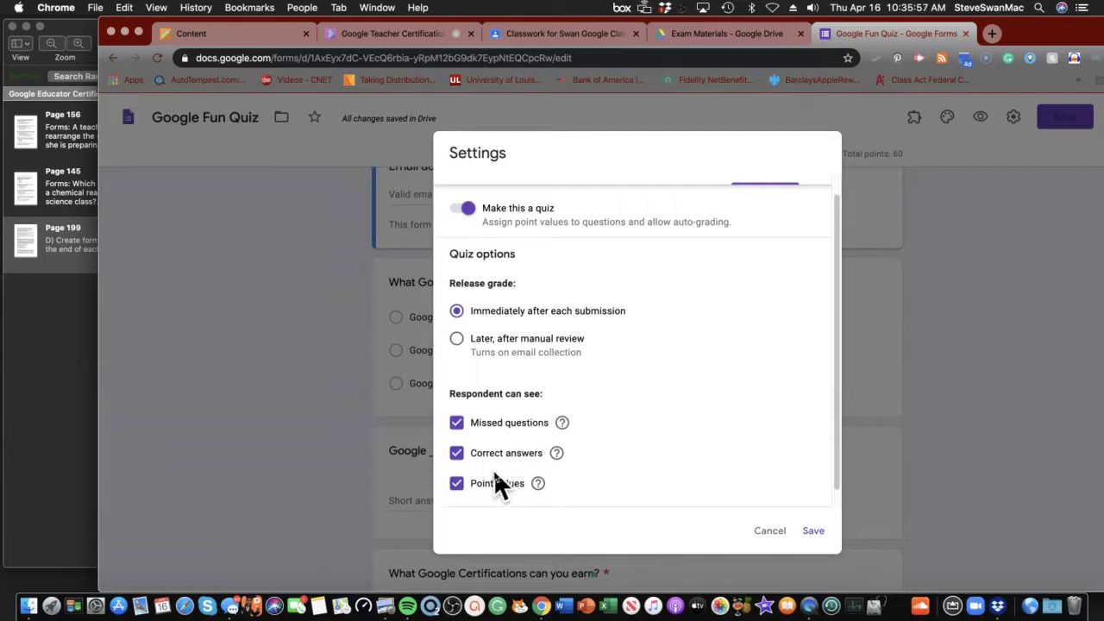
left_click(815, 533)
scroll(638, 387, "down", 1)
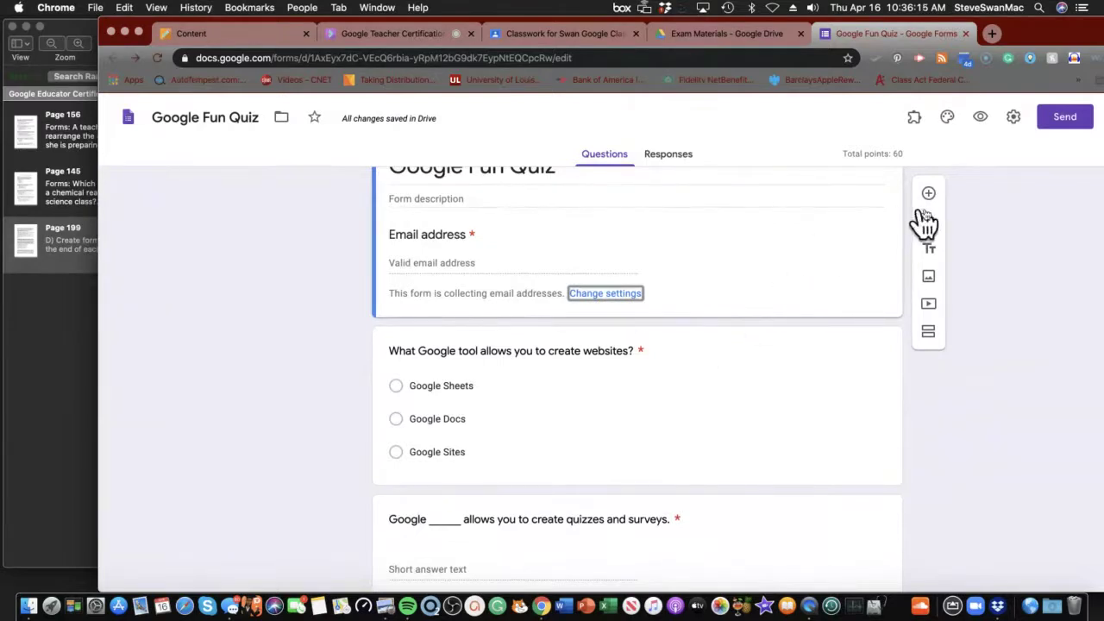
Start emailing the quiz and add the suggested recipient's e-mail address in To
left_click(1062, 121)
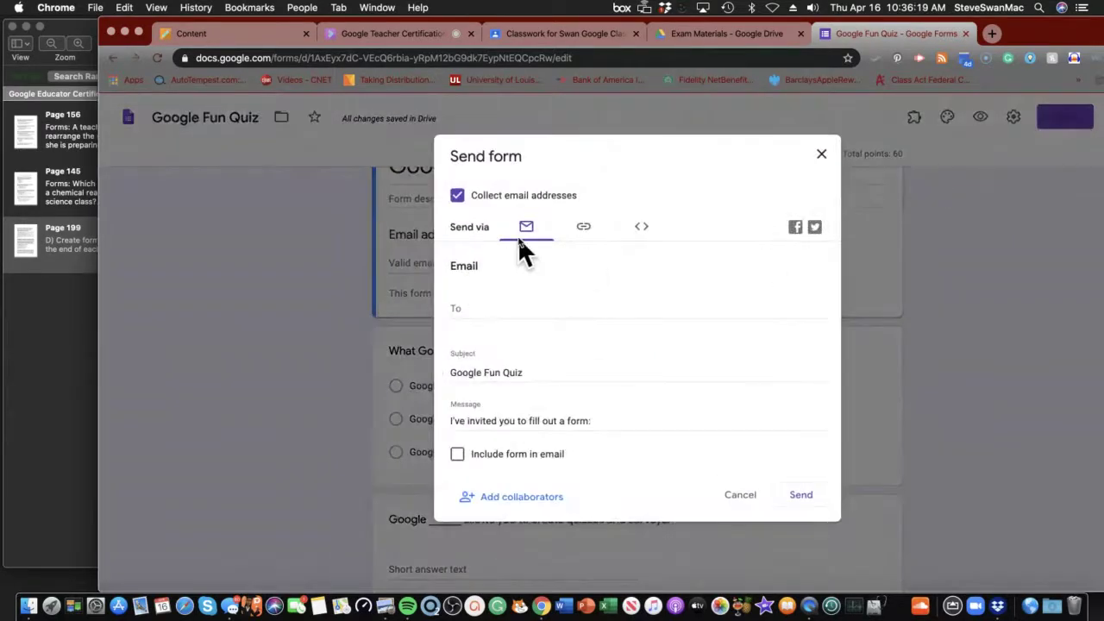
left_click(466, 307)
type("gcel")
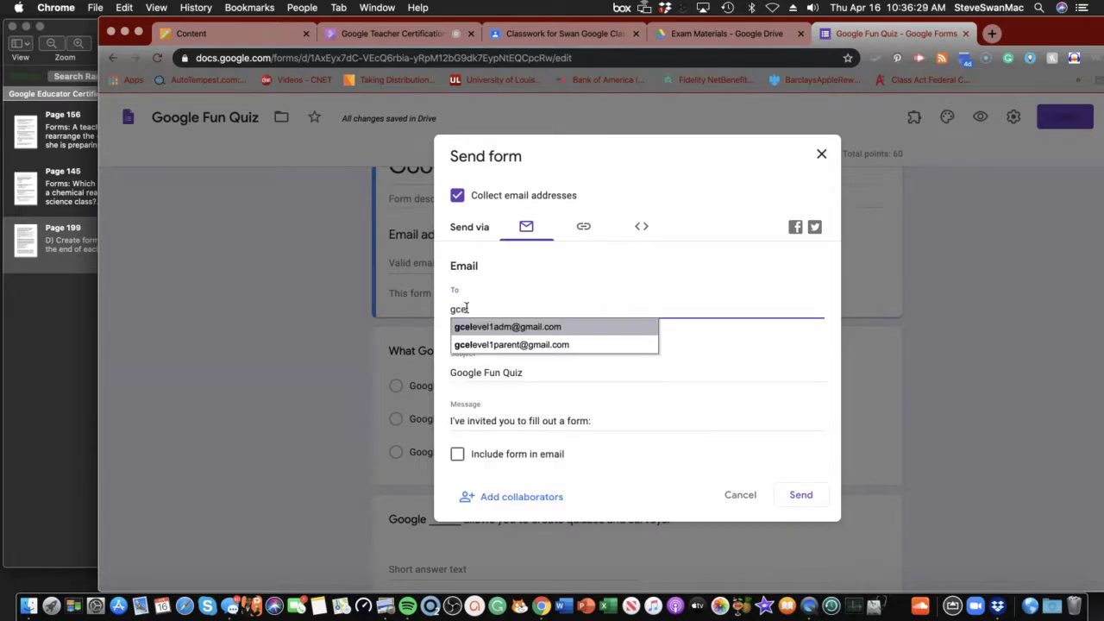
type("evel1")
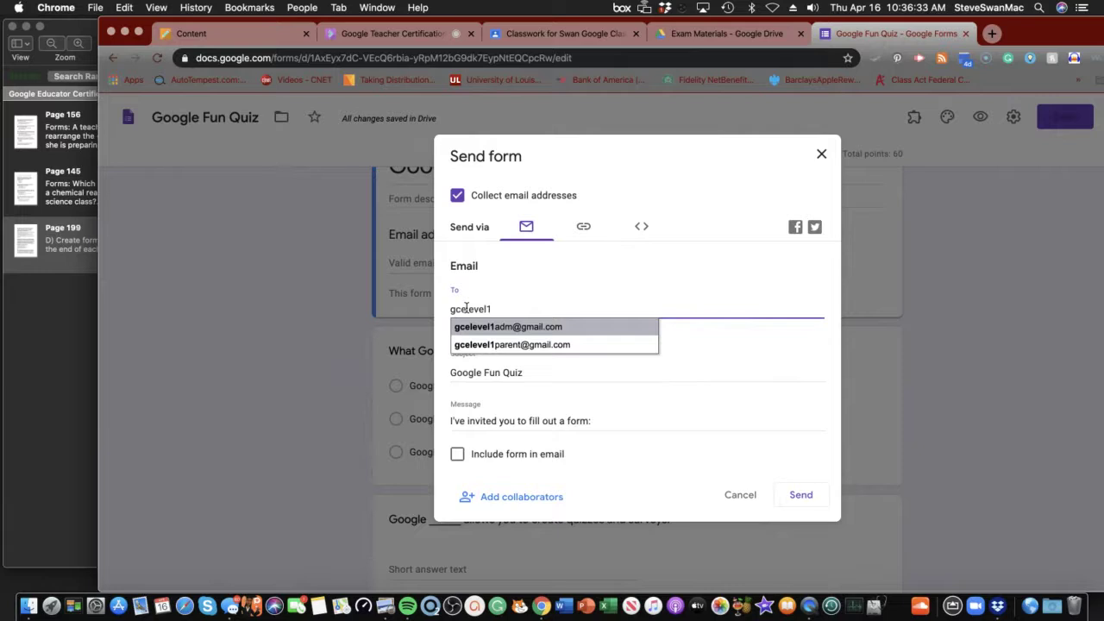
left_click(481, 345)
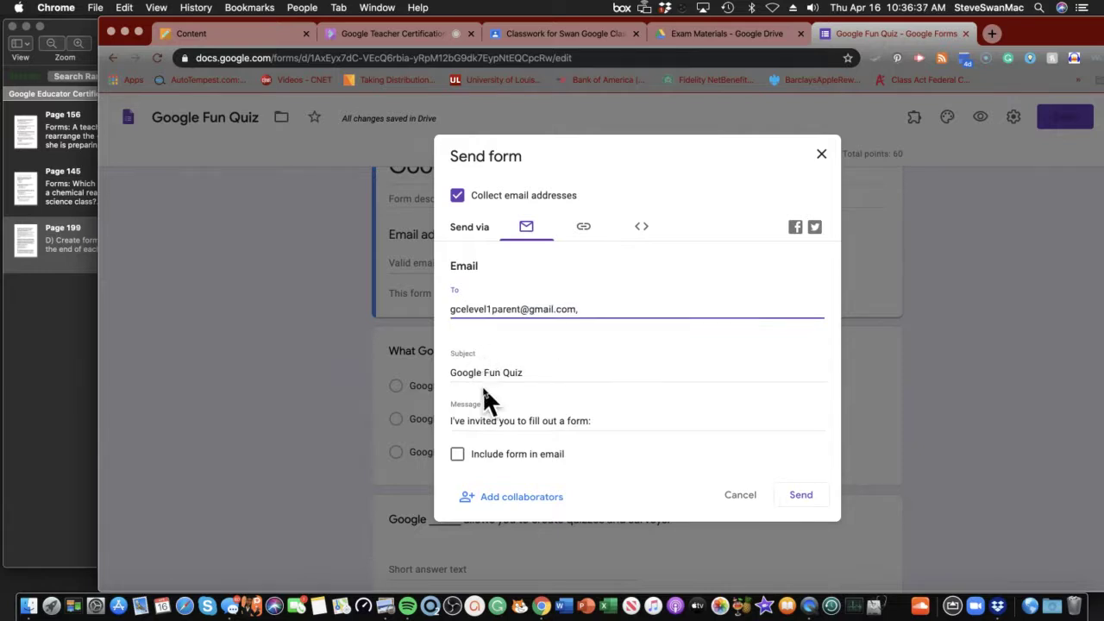
scroll(483, 386, "down", 1)
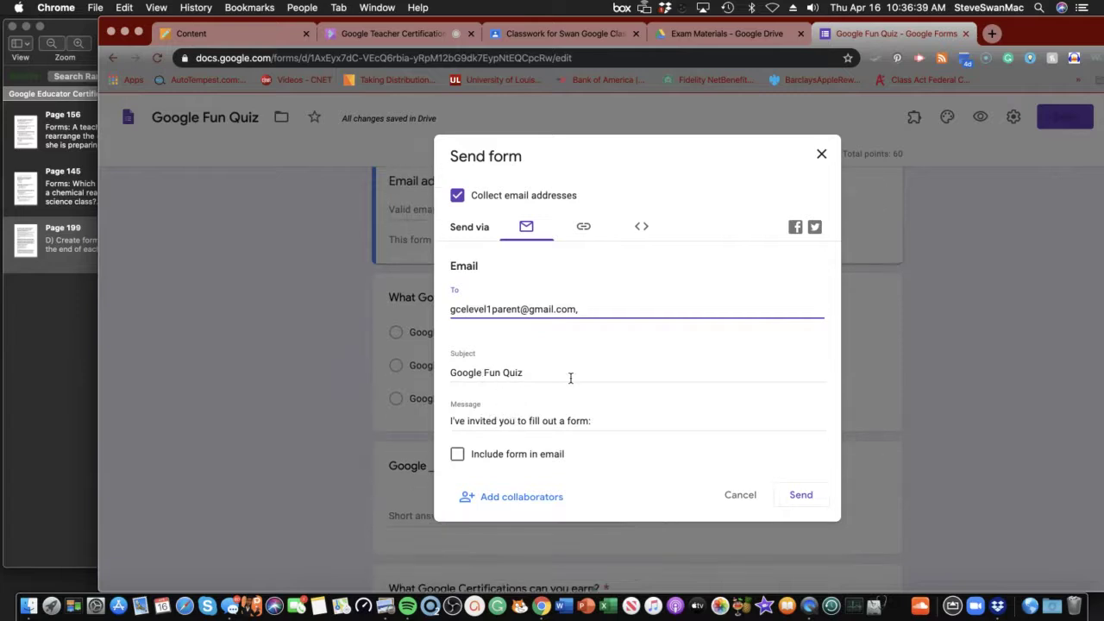
Replace the message with 'Here is my Google Quiz', include the form in the email, and send
left_click(571, 423)
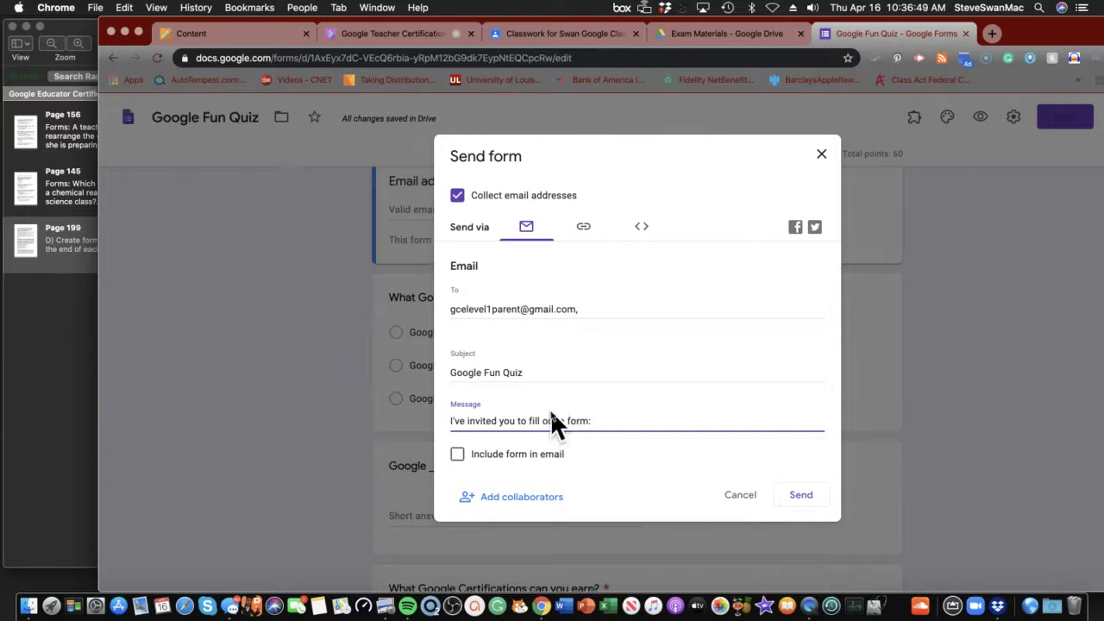
left_click_drag(601, 416, 495, 402)
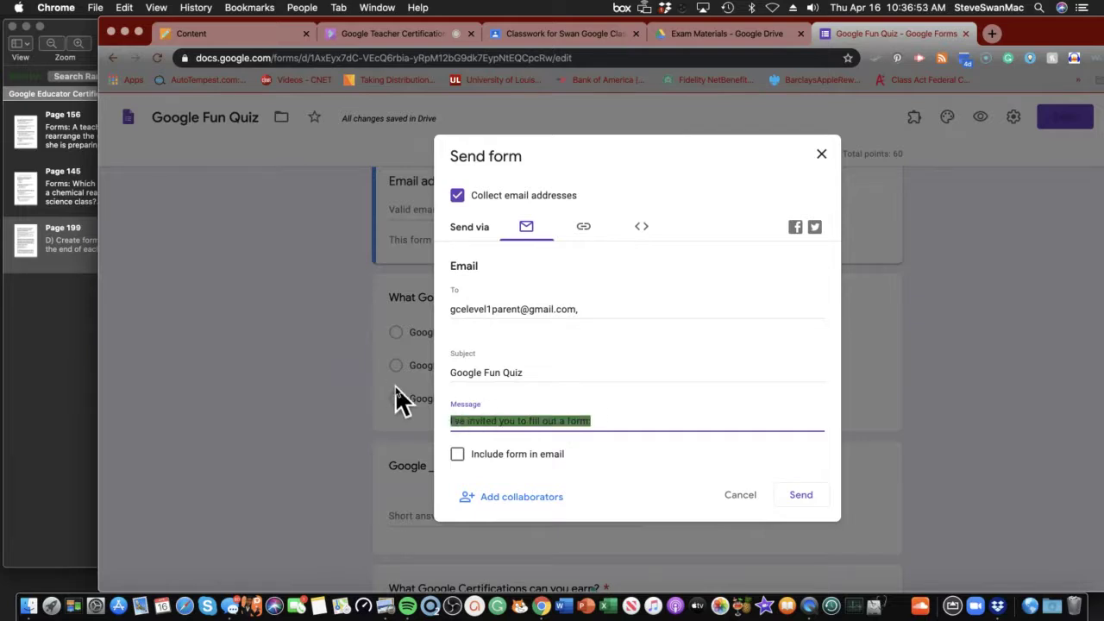
type("Here is my Google Qui")
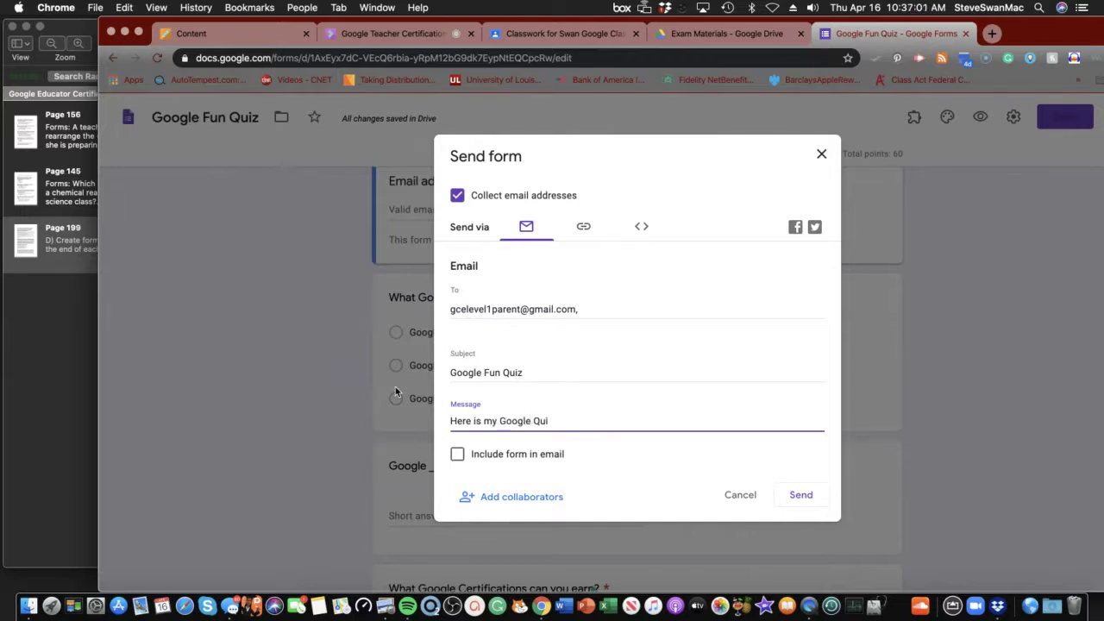
type("z")
left_click(458, 457)
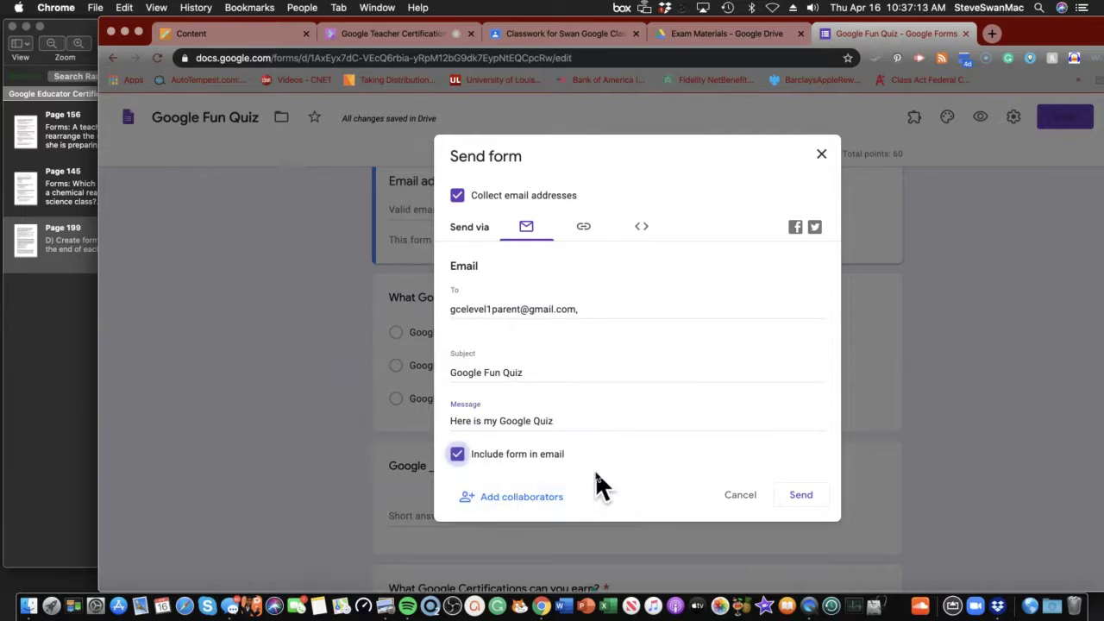
left_click(800, 499)
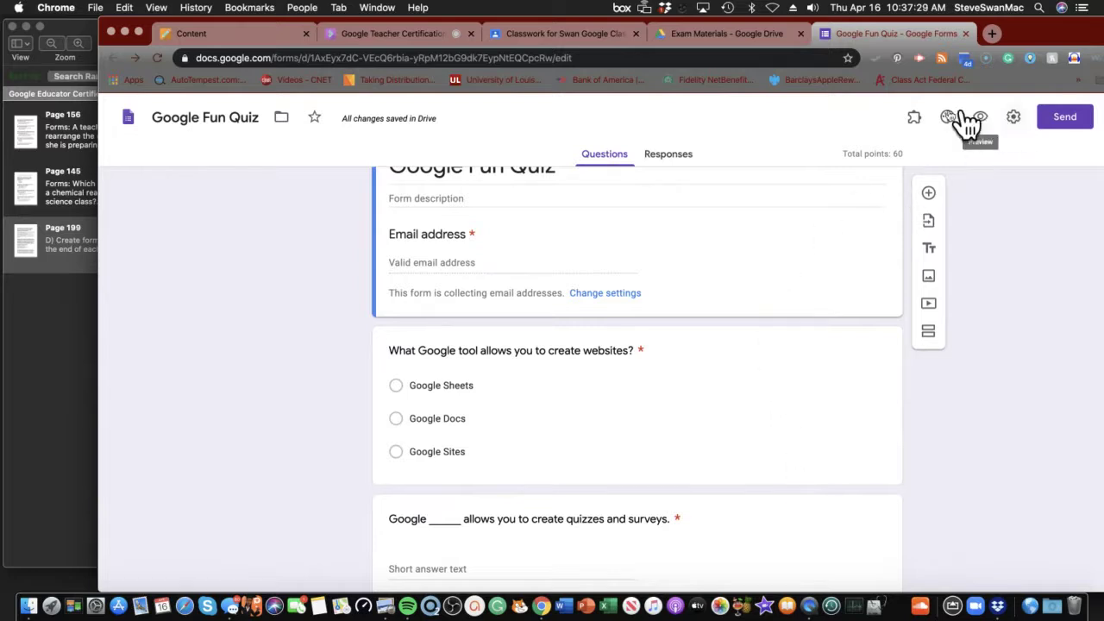
Open Google Fun Quiz from Exam Materials and link its responses to a new spreadsheet
left_click(722, 35)
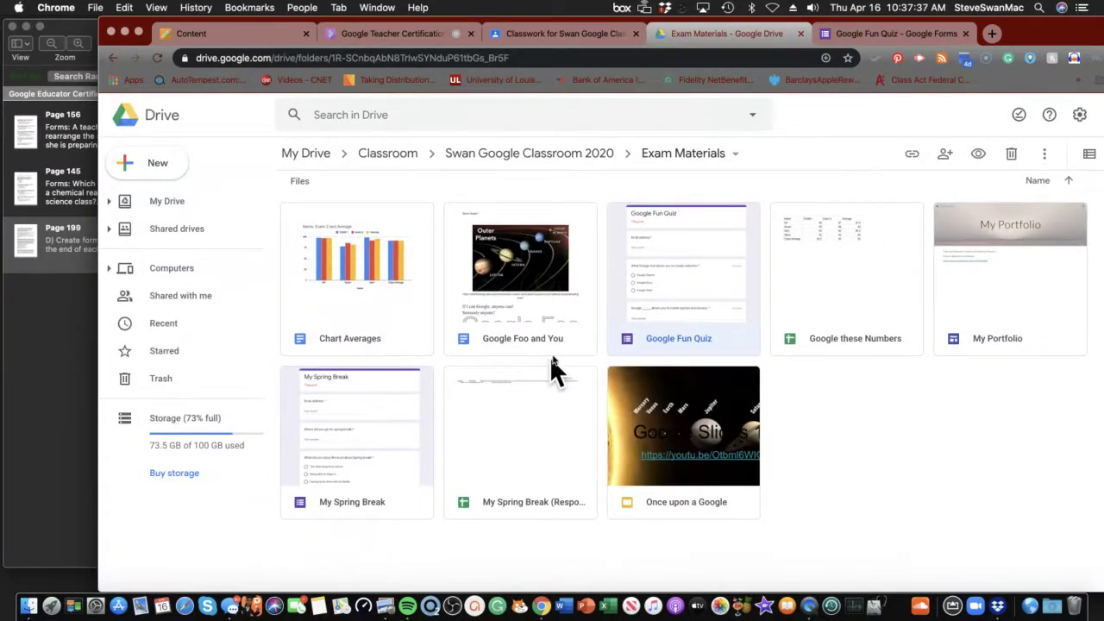
double_click(662, 237)
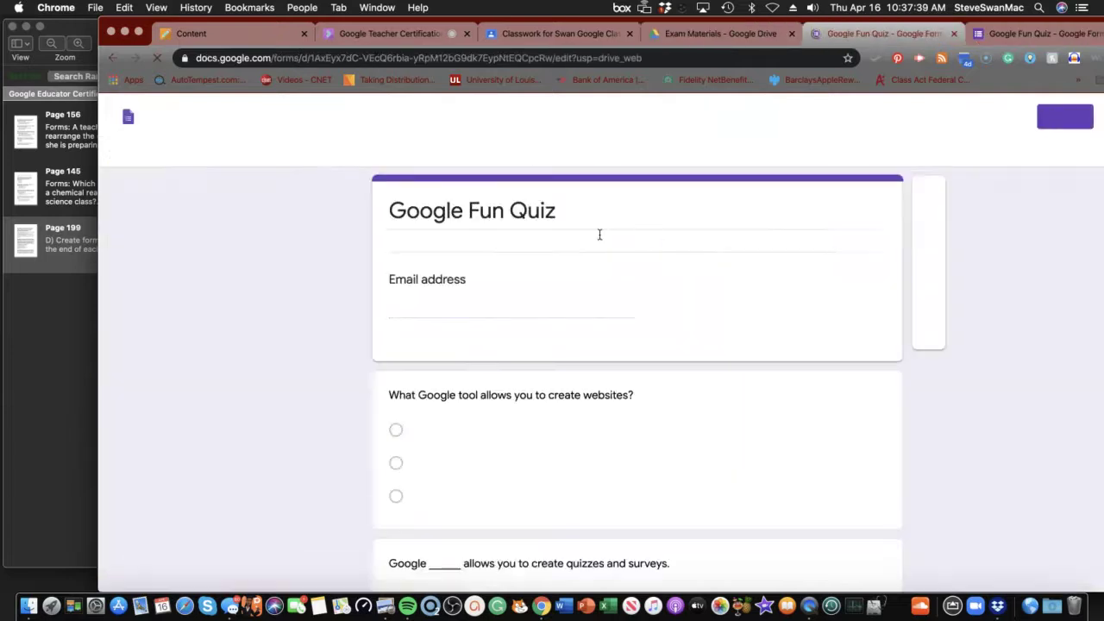
left_click(660, 157)
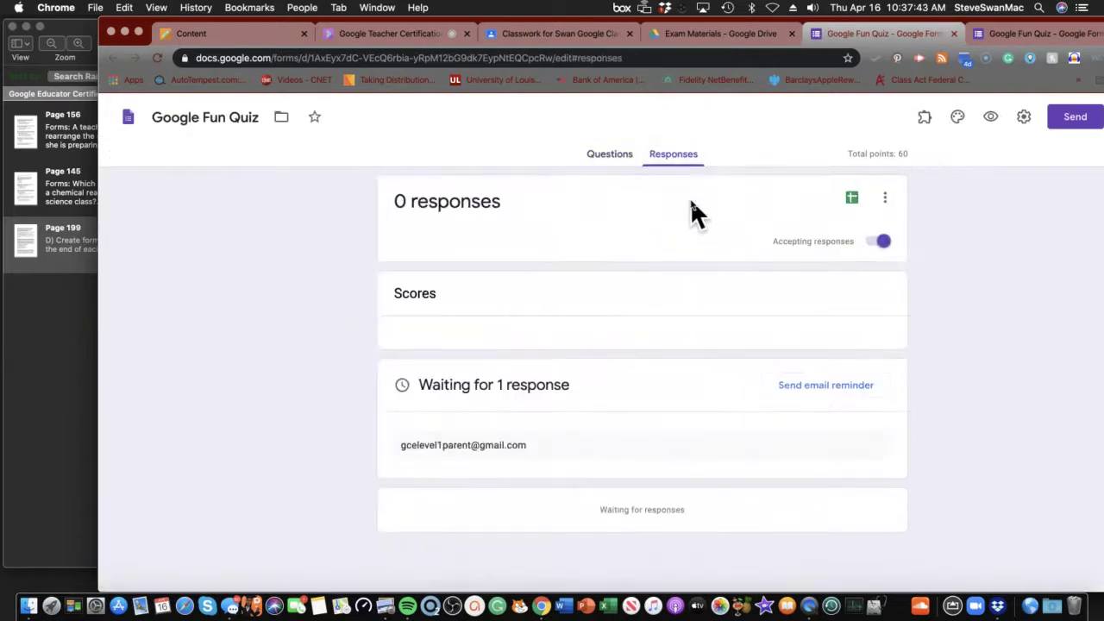
left_click(852, 200)
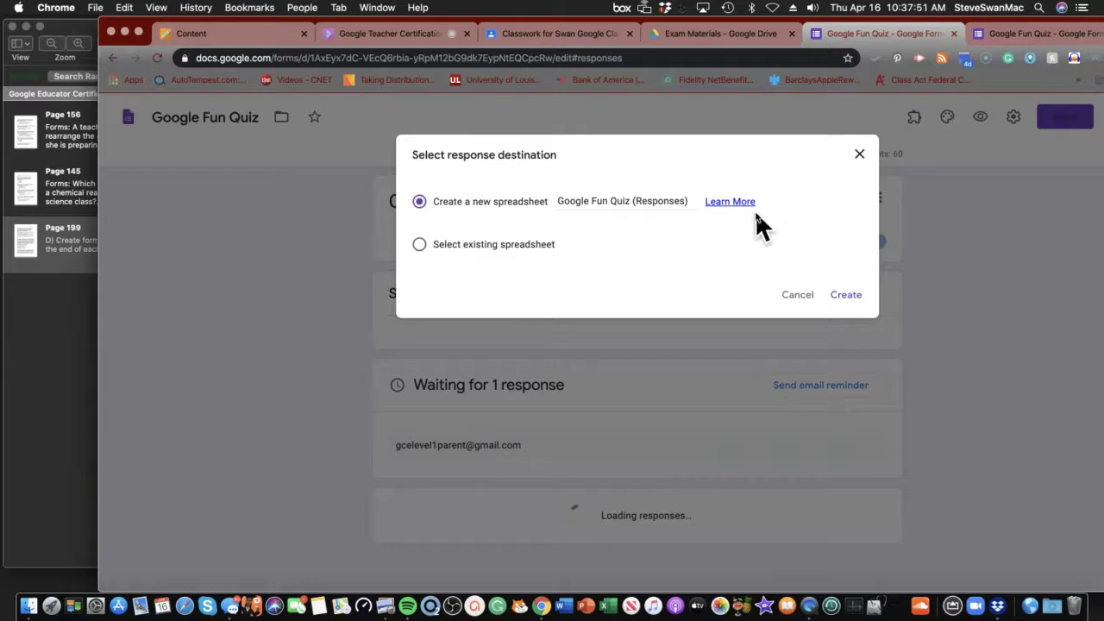
left_click(841, 296)
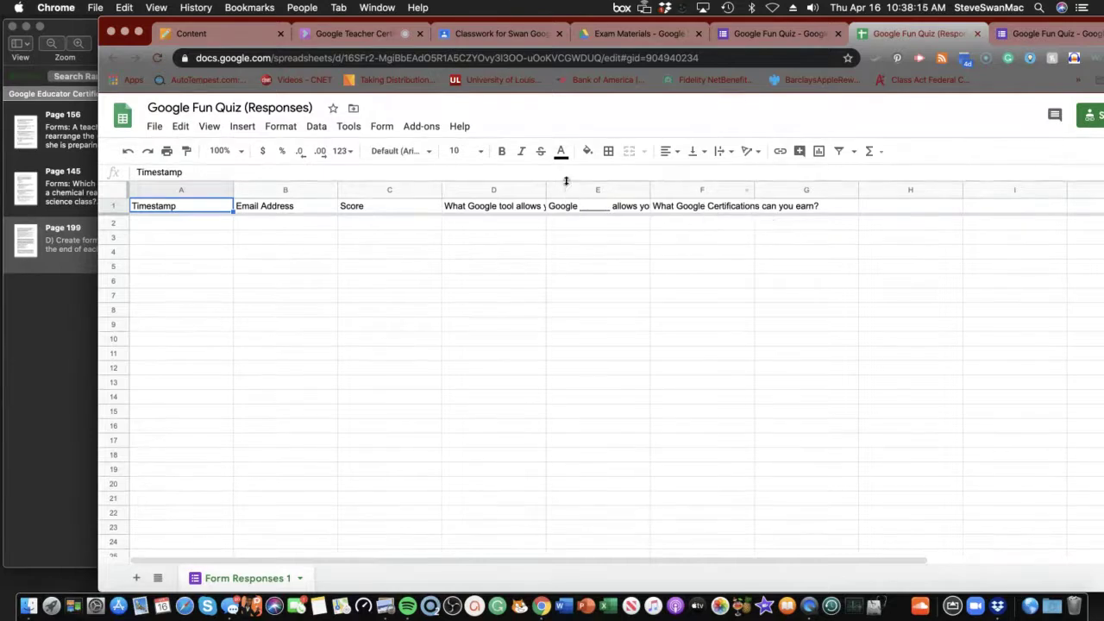
Create a filter on the Score column (C) and sort it A → Z
left_click(399, 190)
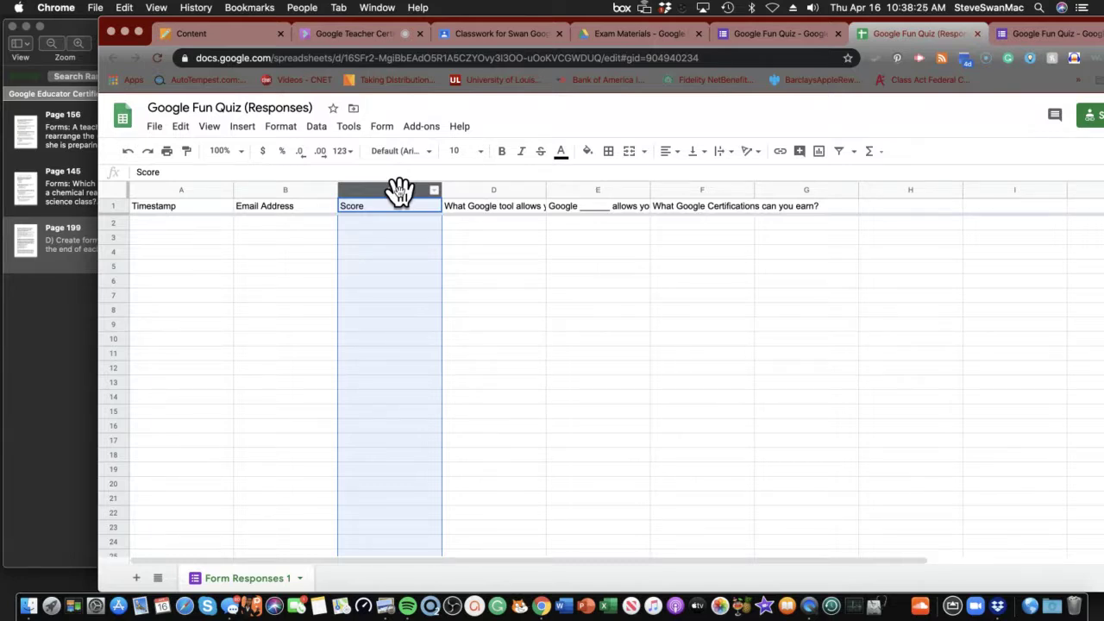
left_click(316, 127)
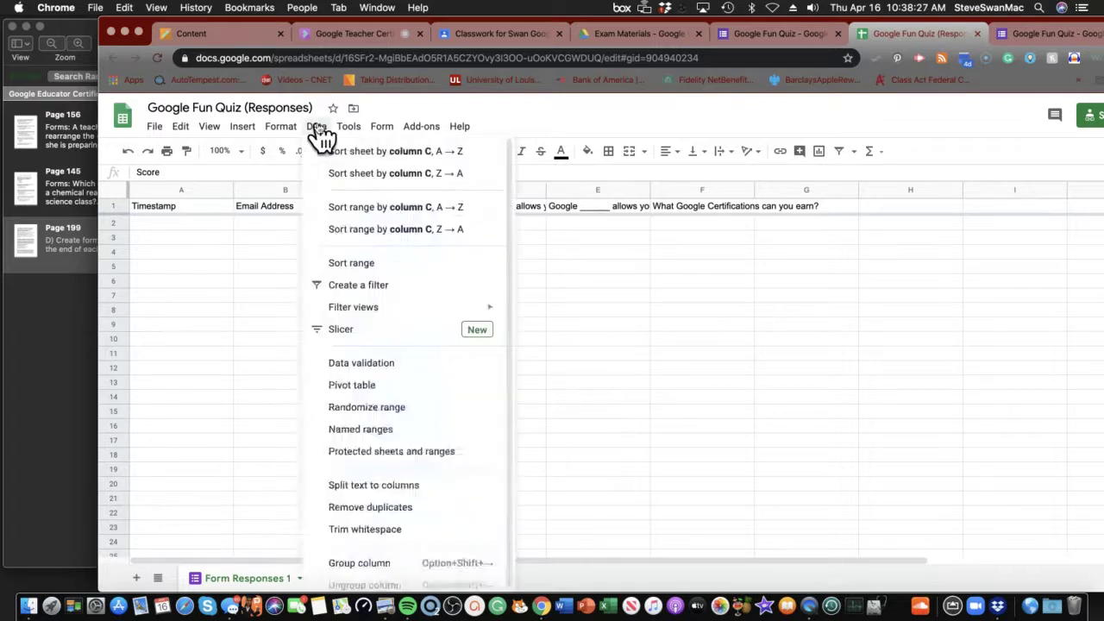
left_click(338, 285)
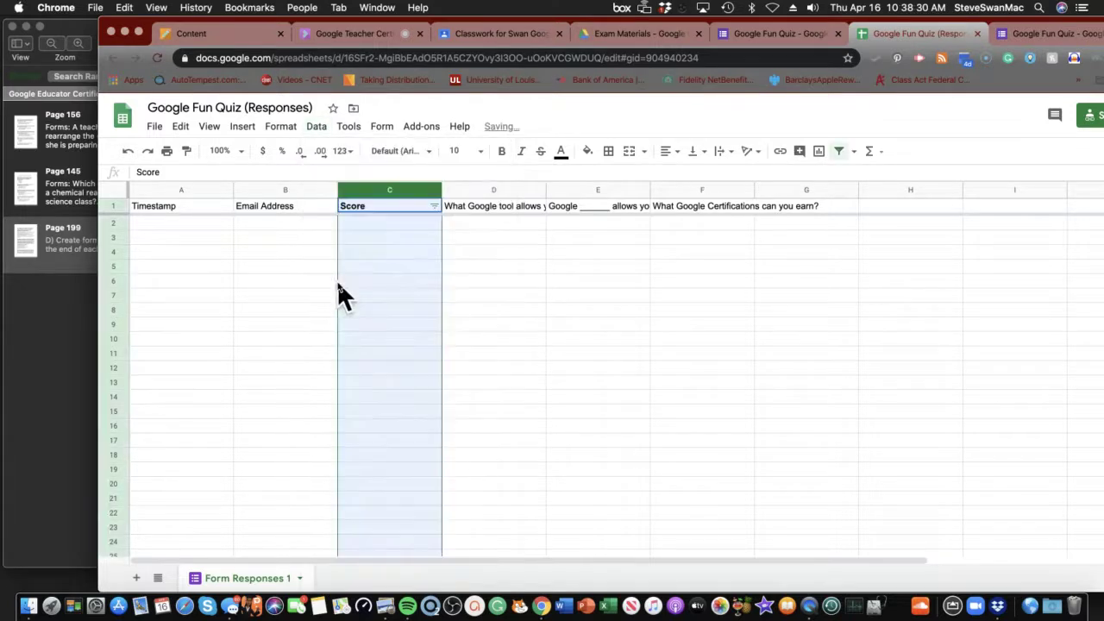
left_click(433, 206)
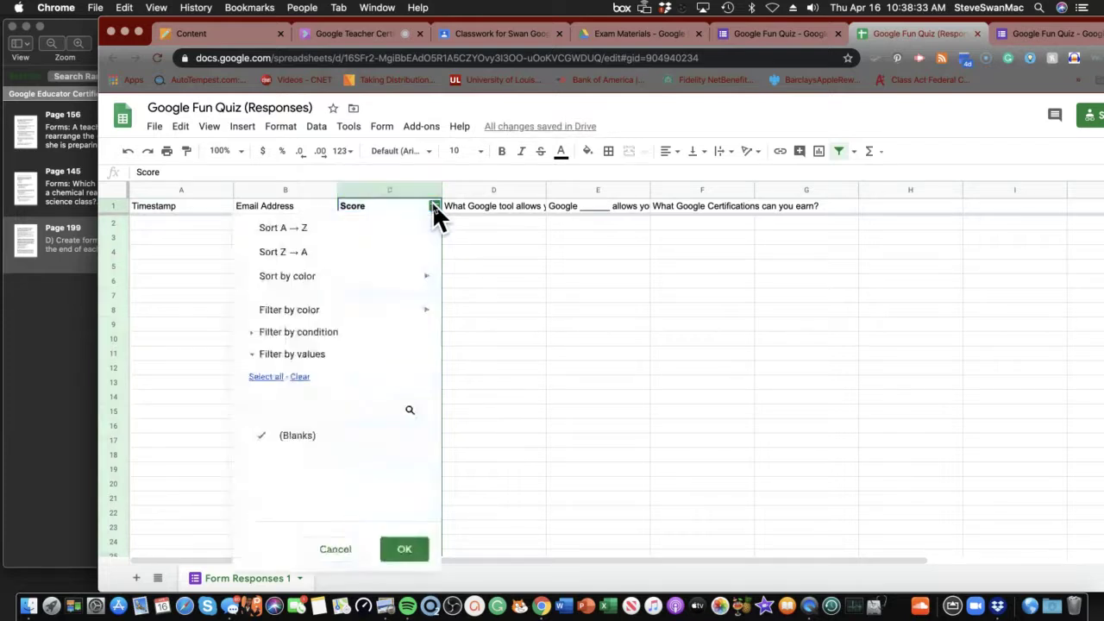
left_click(299, 228)
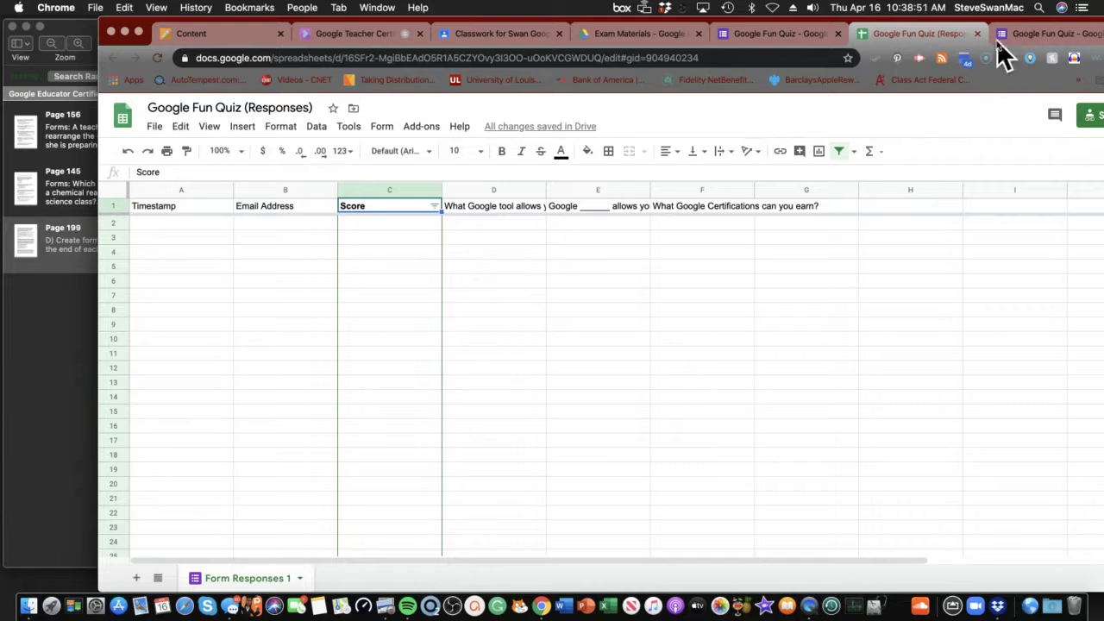
left_click_drag(992, 34, 904, 35)
left_click(1020, 120)
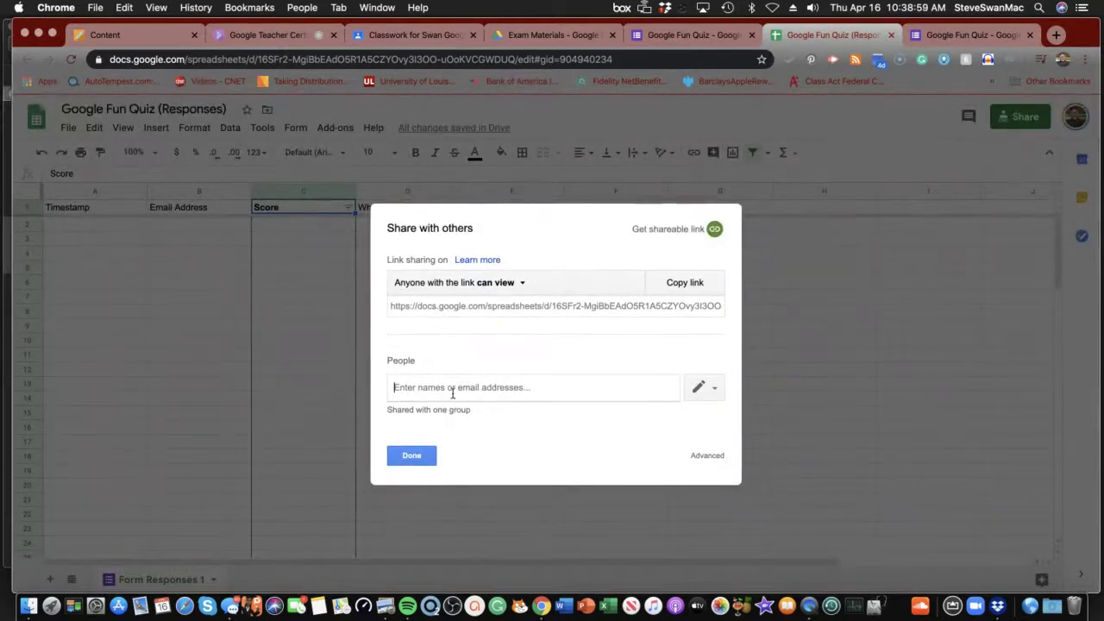
type("gce")
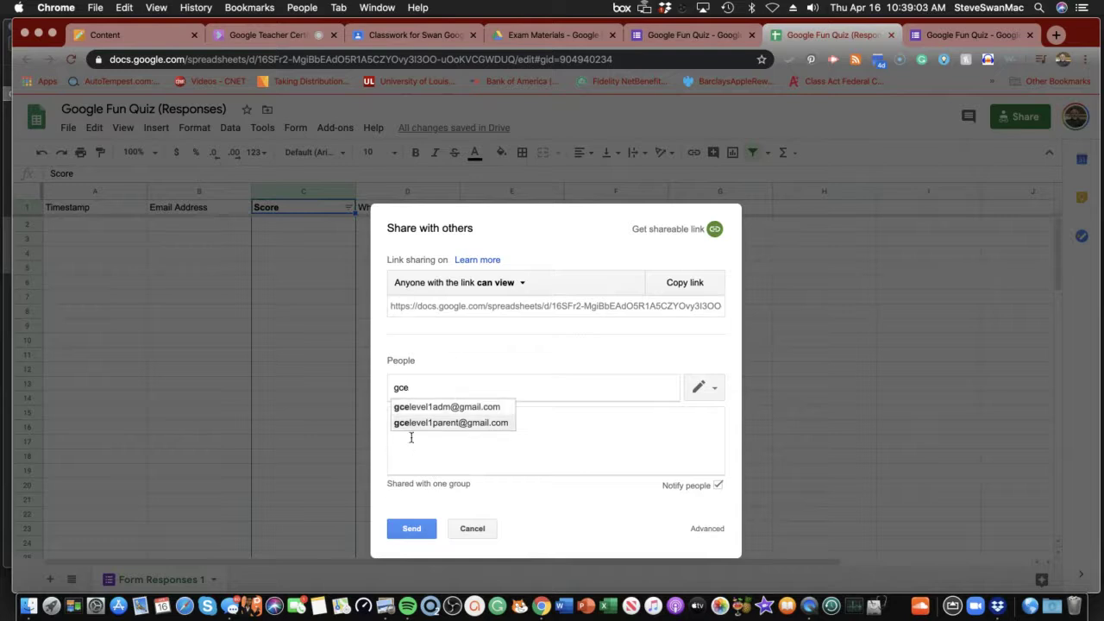
left_click(437, 424)
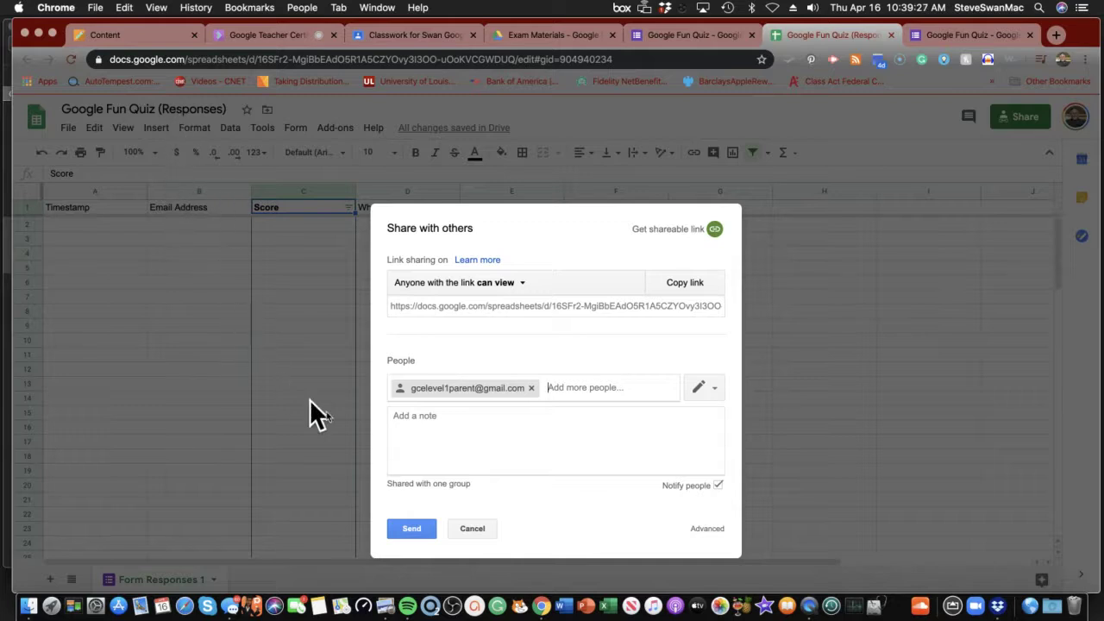
left_click(471, 528)
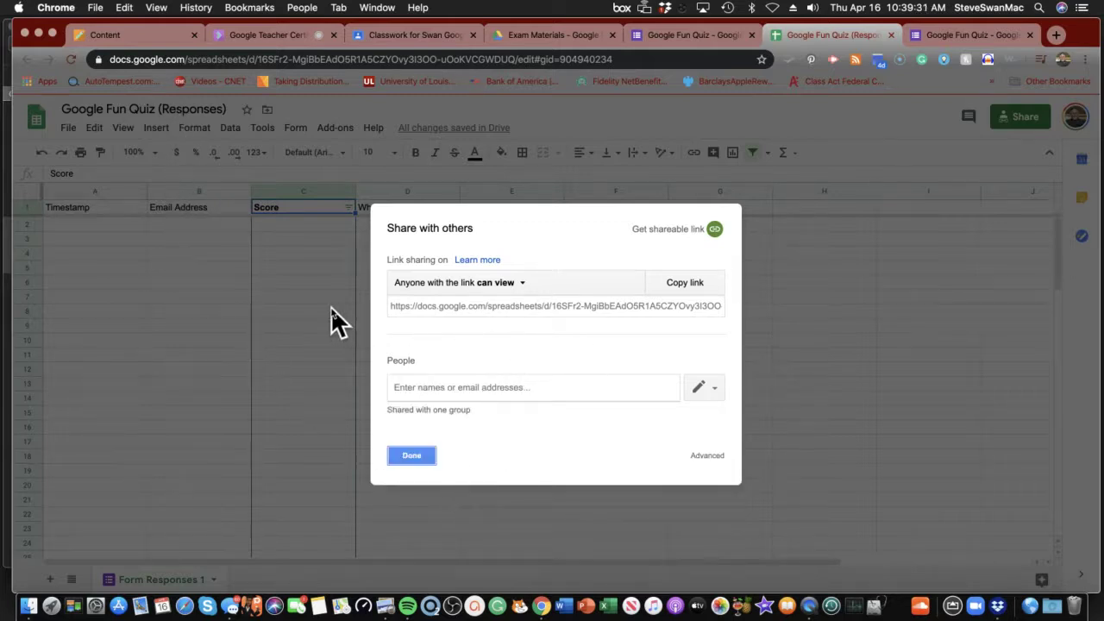
left_click(414, 457)
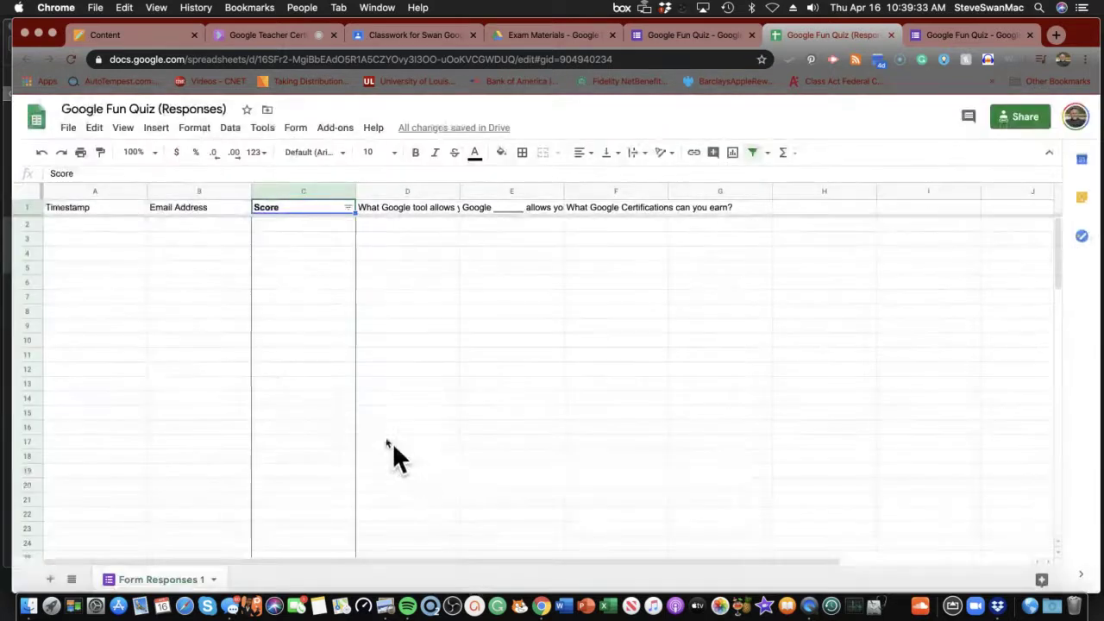
Retitle the spreadsheet from 'Google Fun Quiz (Responses)' to 'Google Foo Results'
left_click(166, 106)
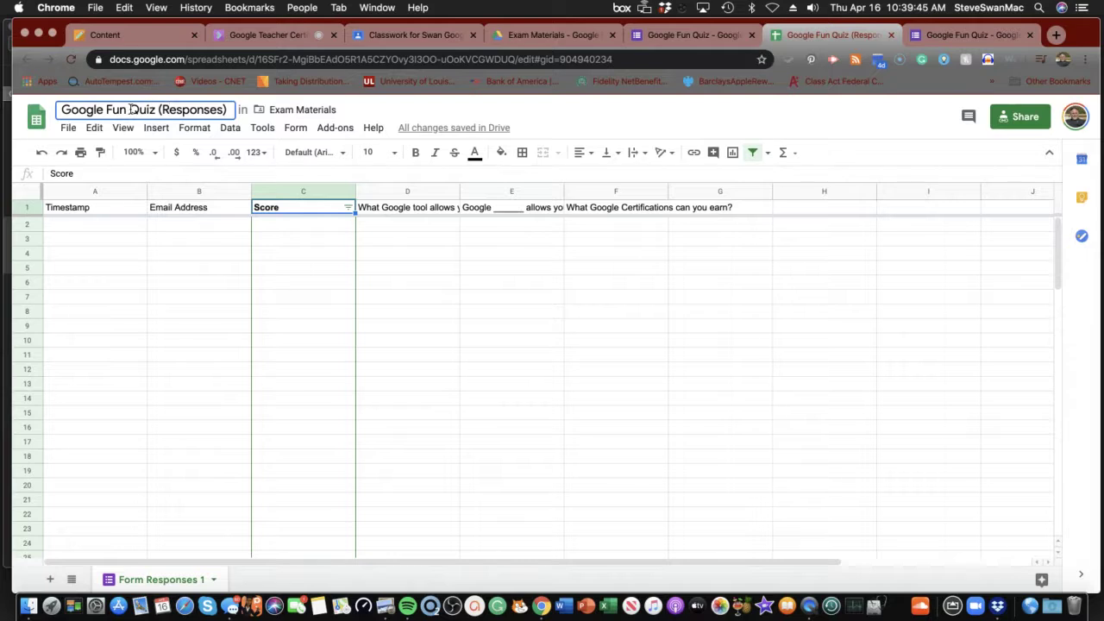
left_click_drag(131, 108, 221, 110)
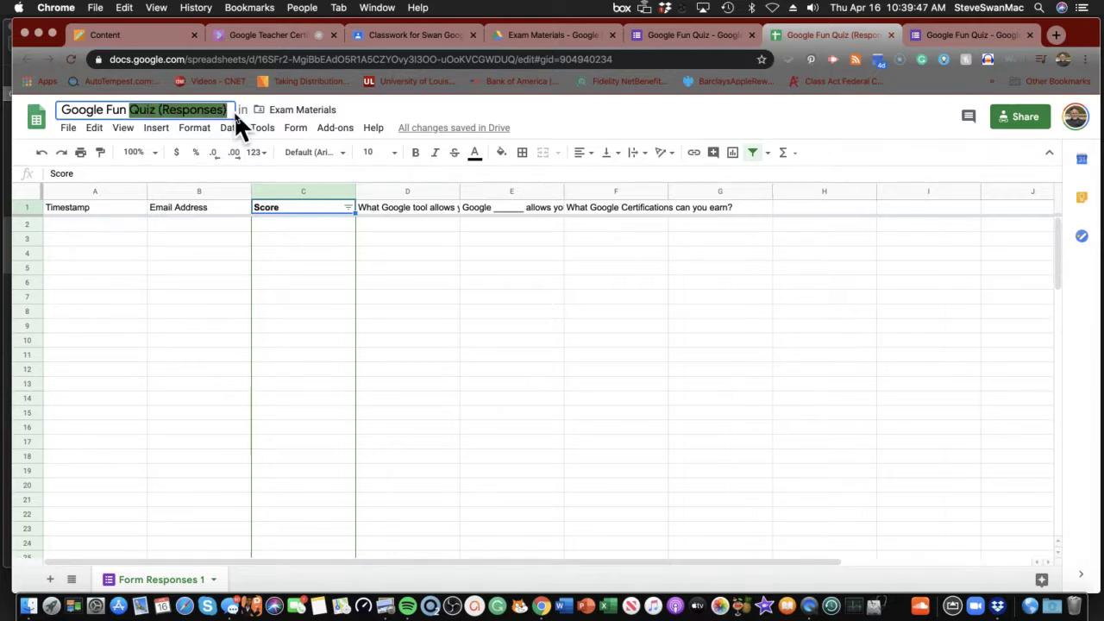
type("Res")
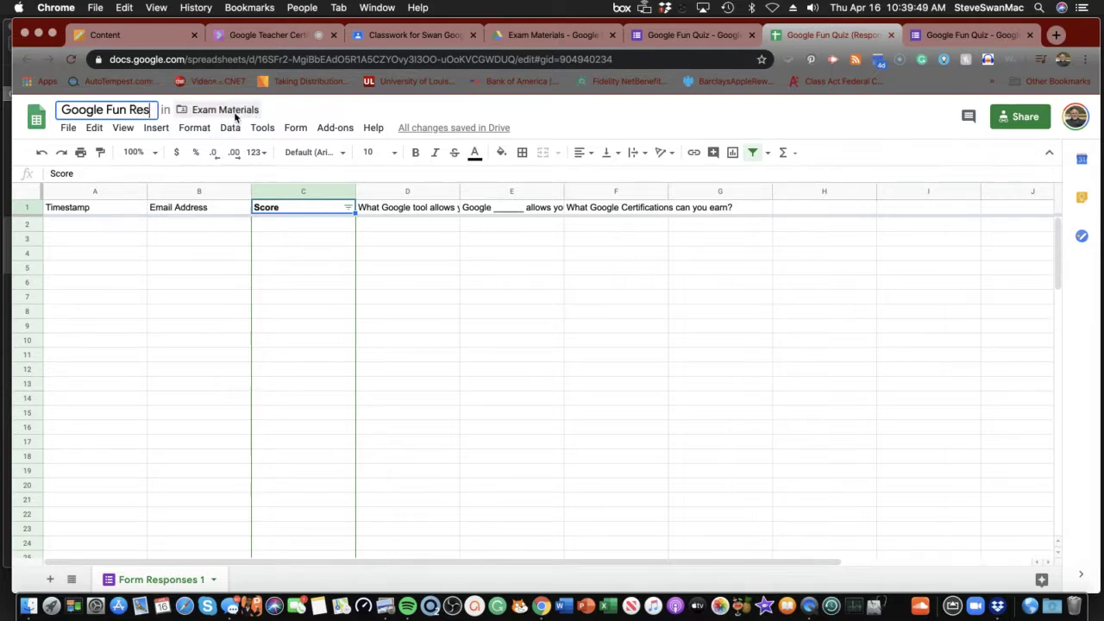
type("ults")
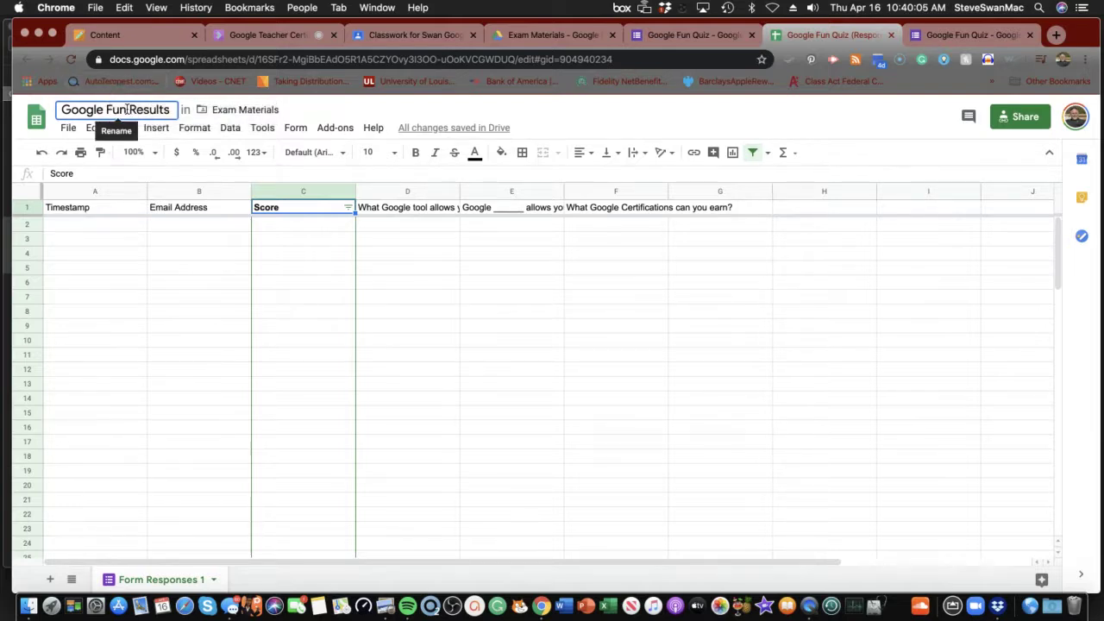
left_click(131, 110)
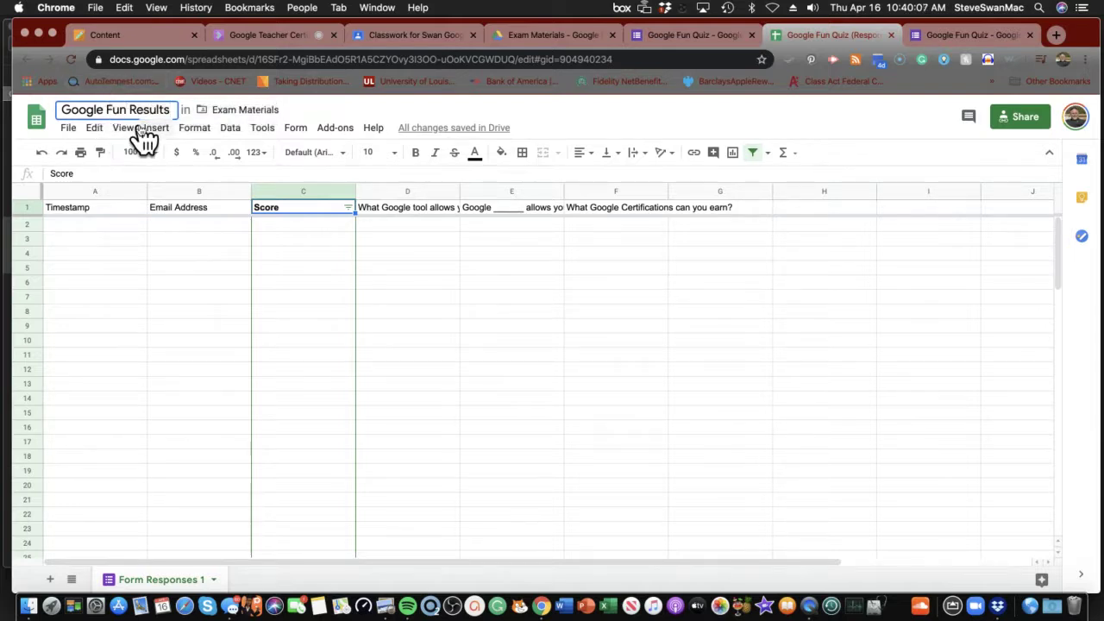
key("BackSpace")
key("BackSpace")
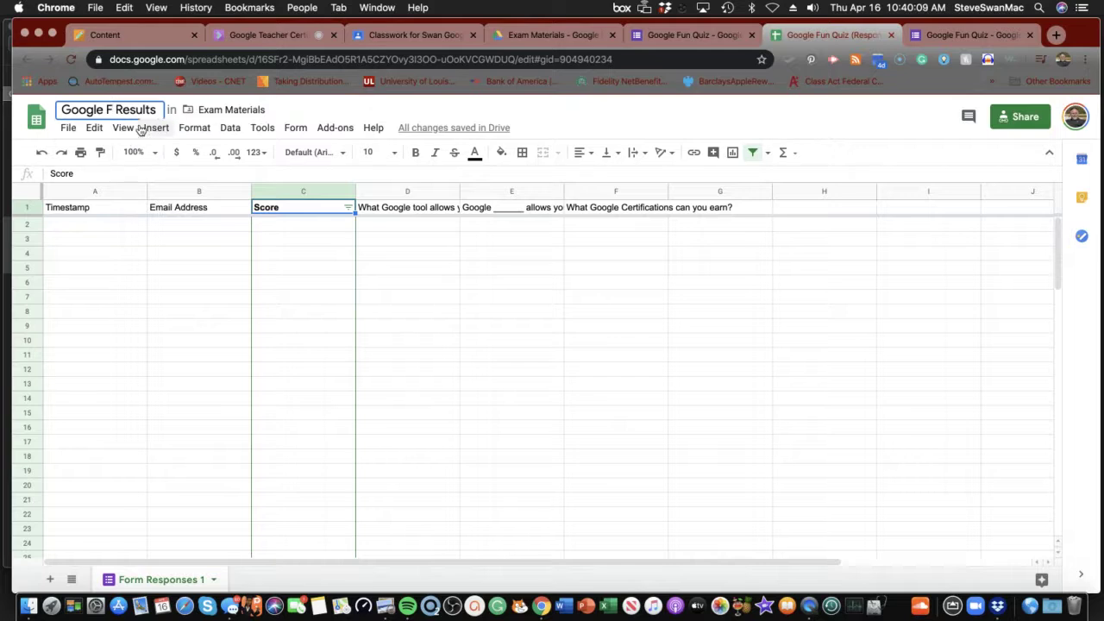
type("oo")
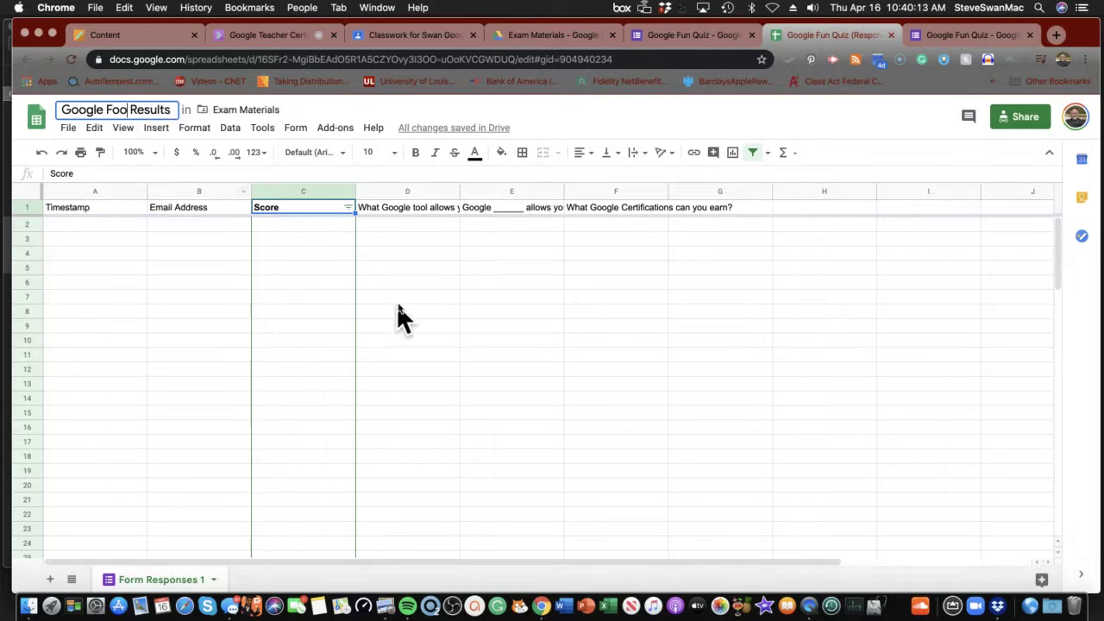
Finish the rename and sort the Score column ascending again
left_click(231, 130)
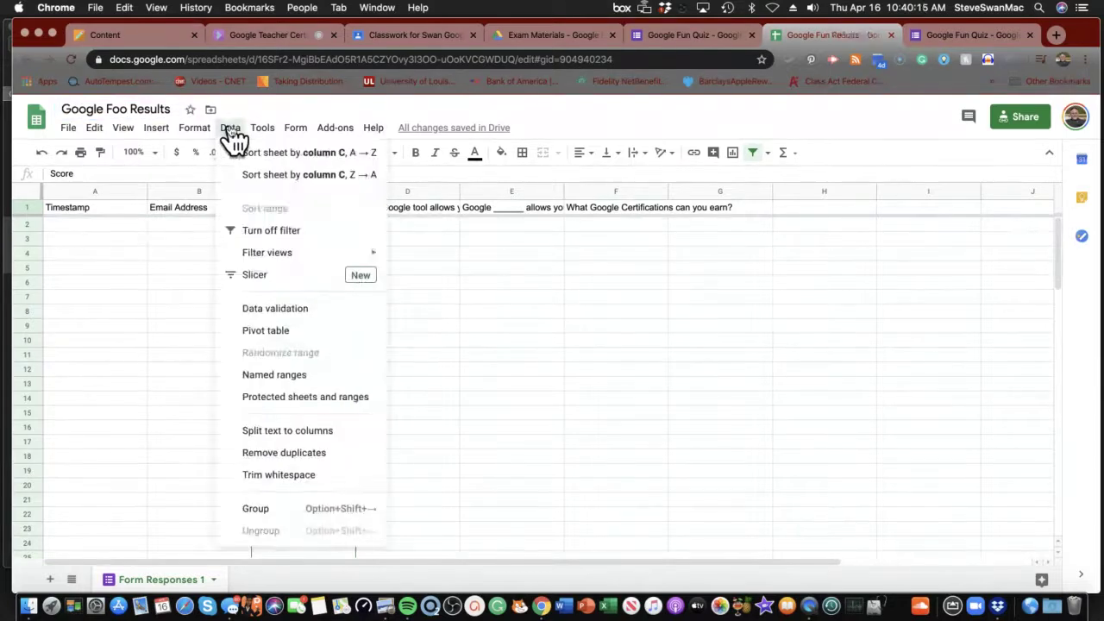
left_click(483, 354)
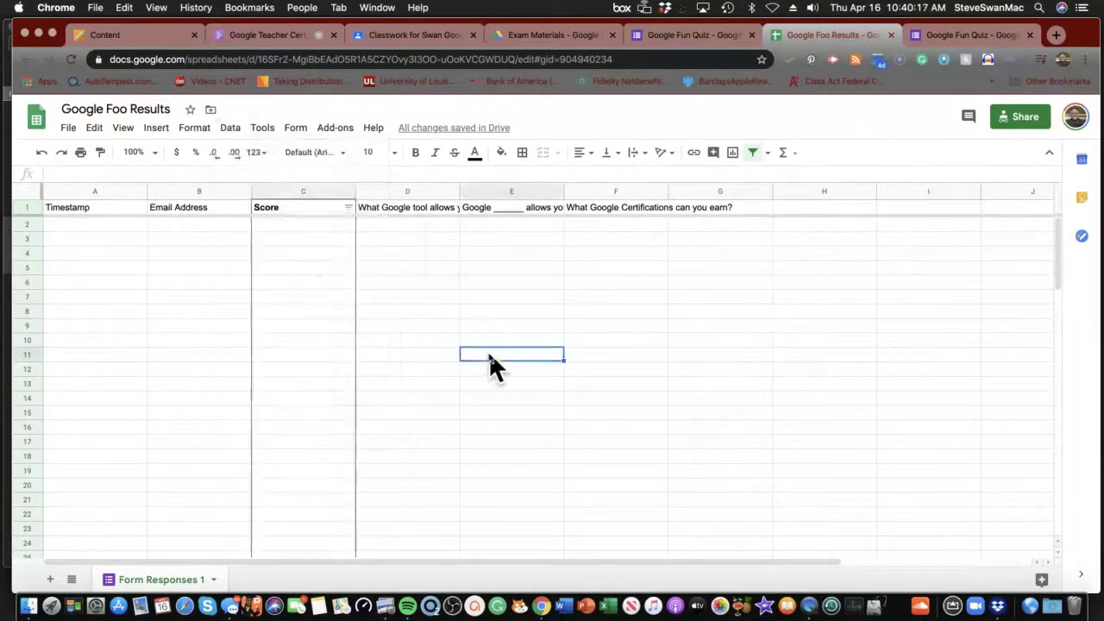
left_click(348, 208)
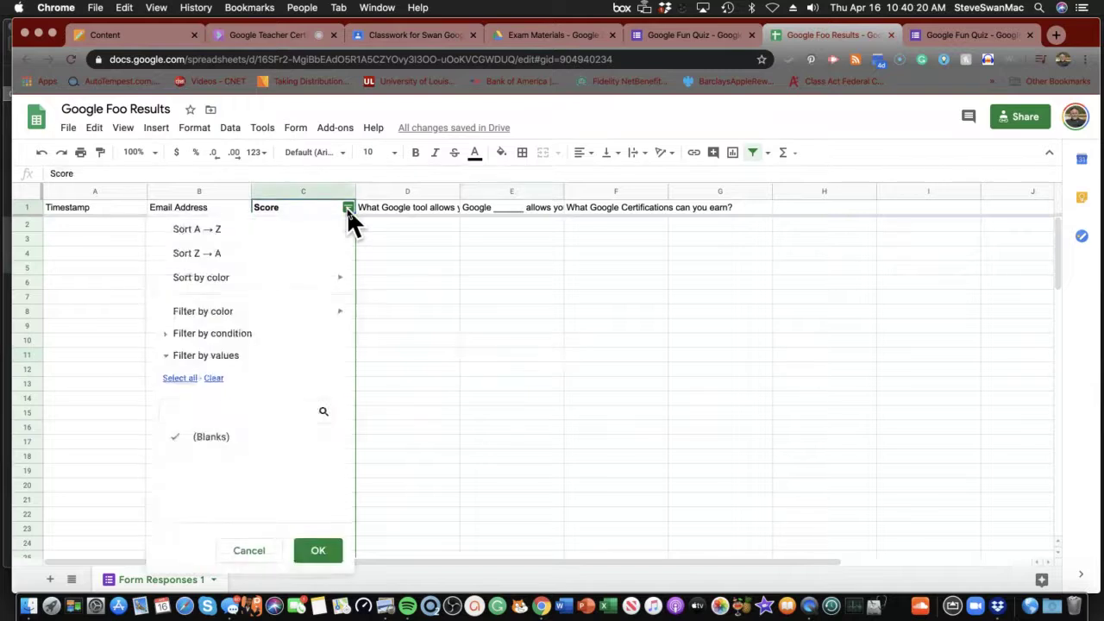
left_click(207, 230)
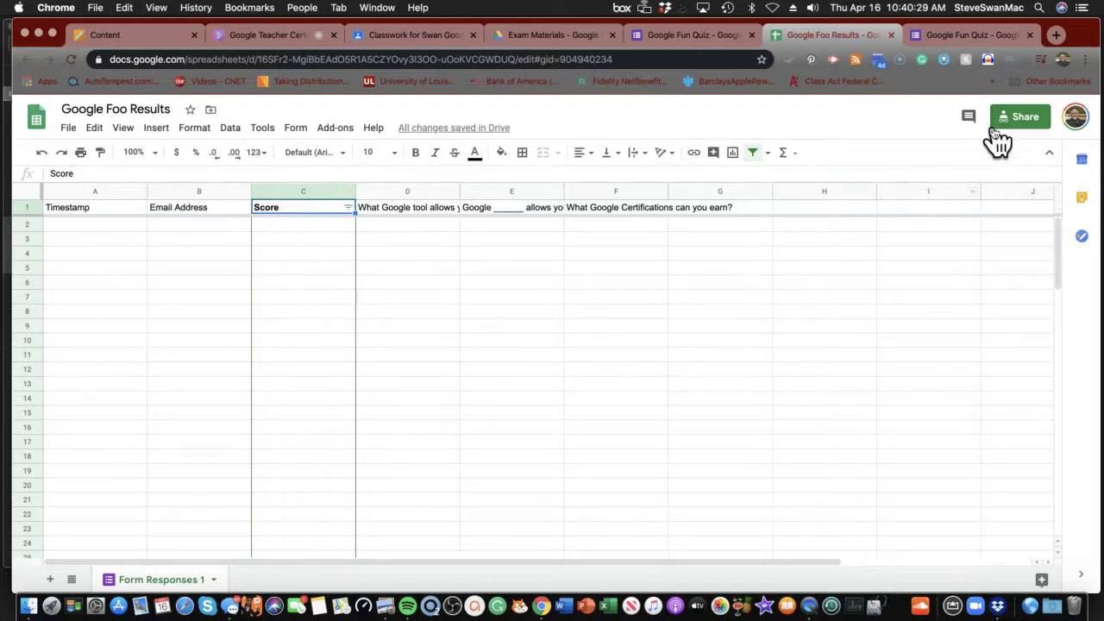
Share the Google Foo Results spreadsheet with the suggested parent account as a viewer
left_click(1024, 119)
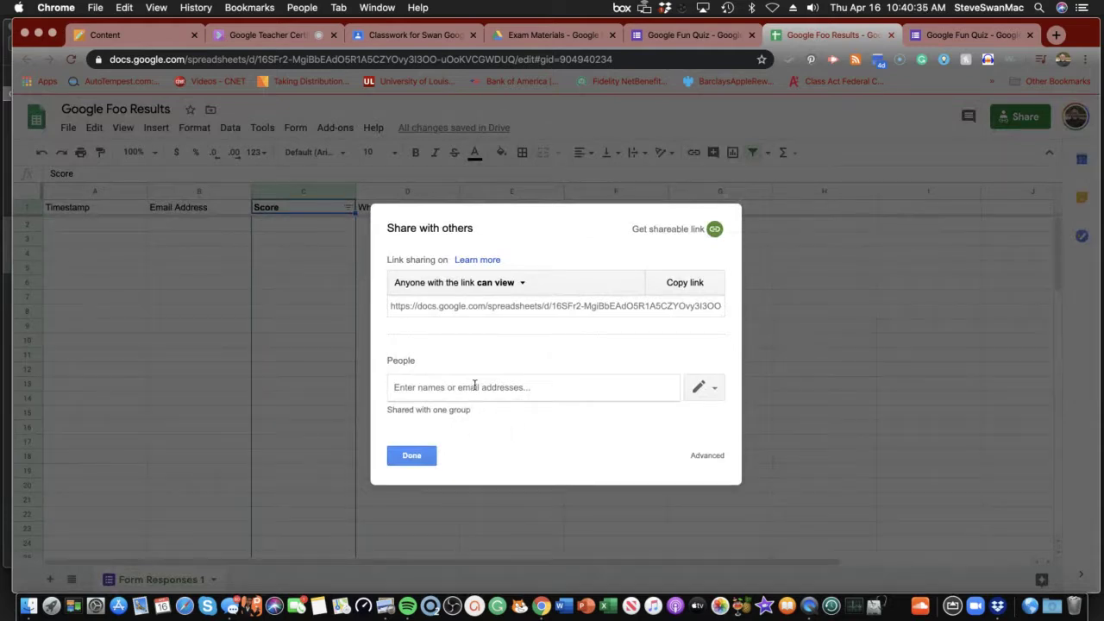
type("gce")
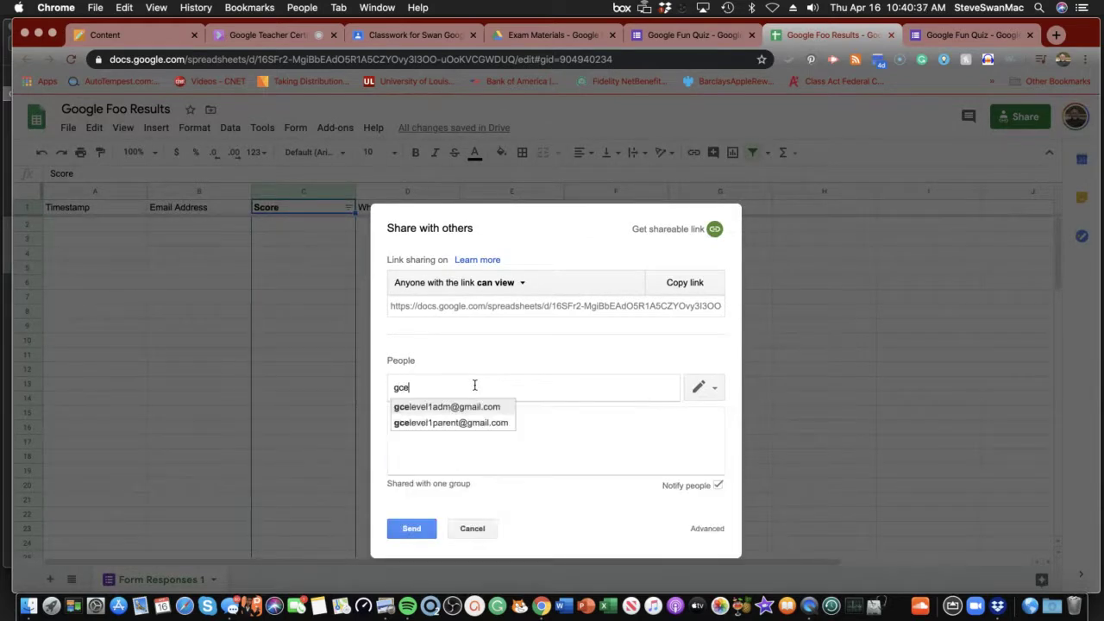
left_click(466, 423)
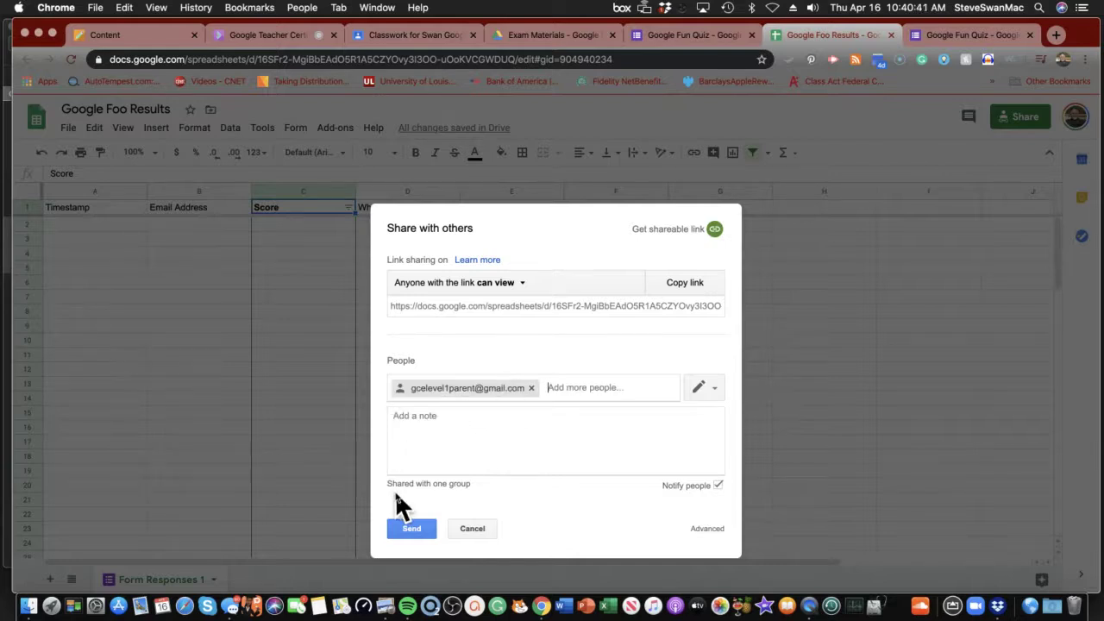
left_click(411, 530)
left_click(715, 387)
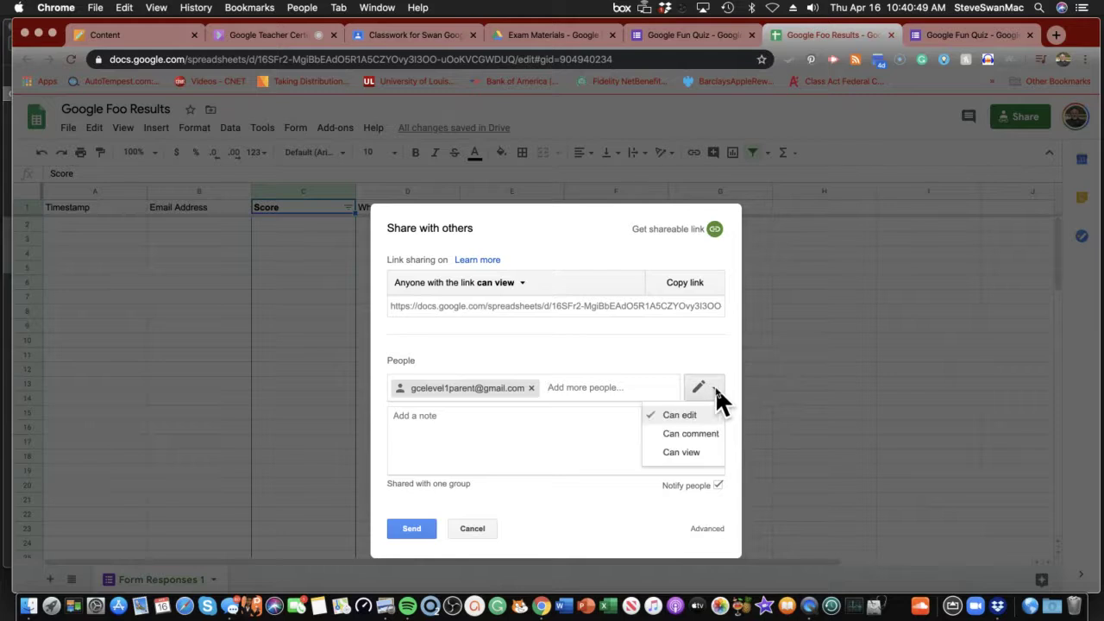
left_click(693, 453)
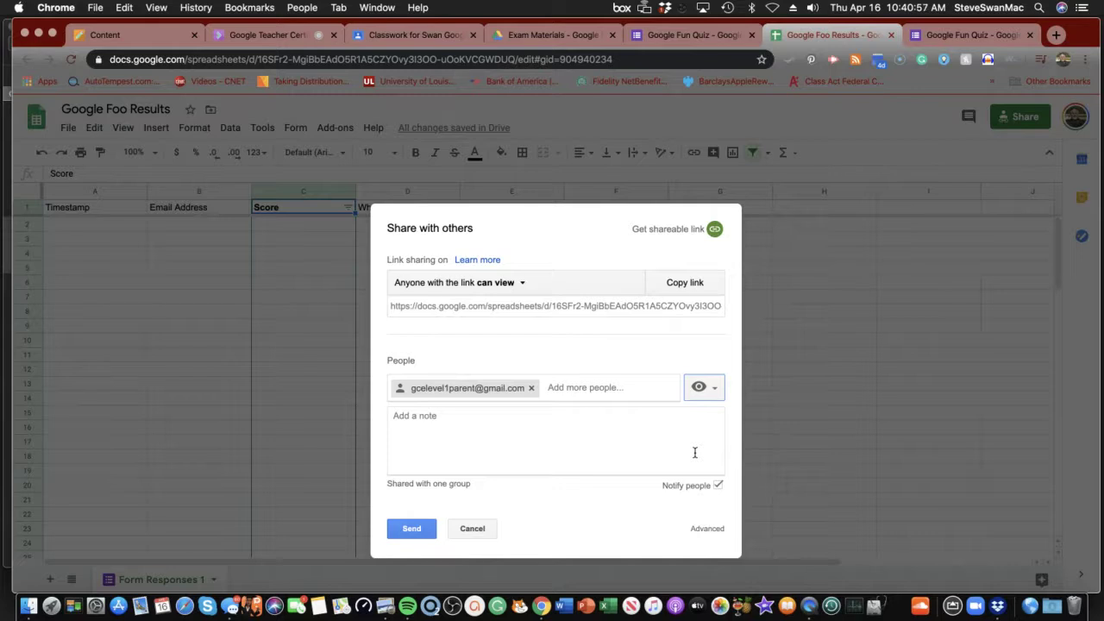
left_click(414, 528)
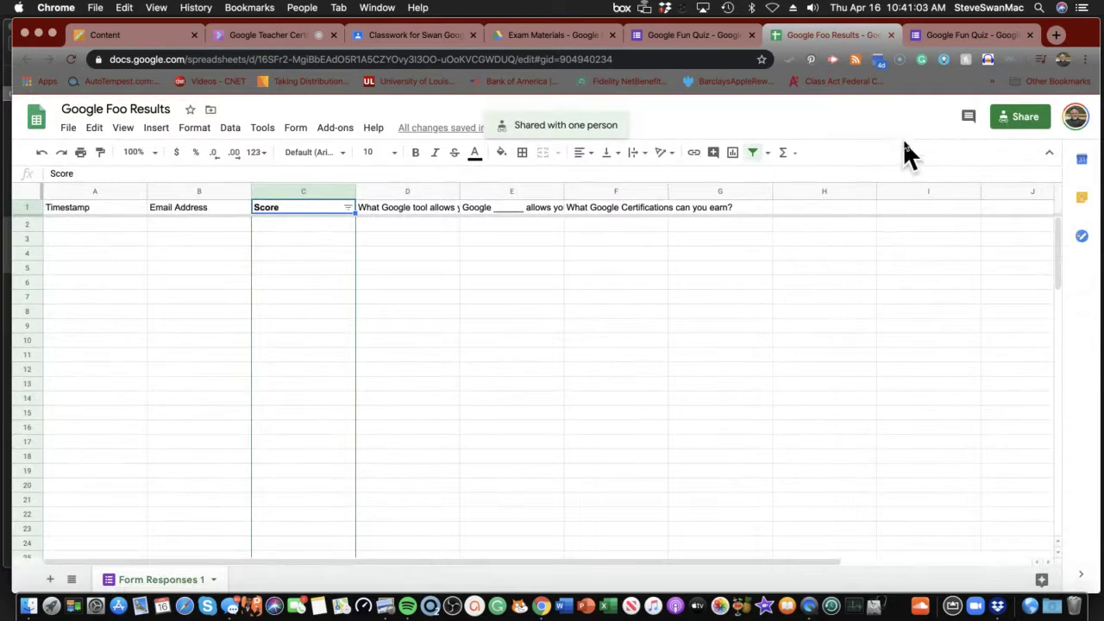
Close the Google Fun Quiz and Google Foo Results tabs and return to the Classwork tab
left_click(1030, 35)
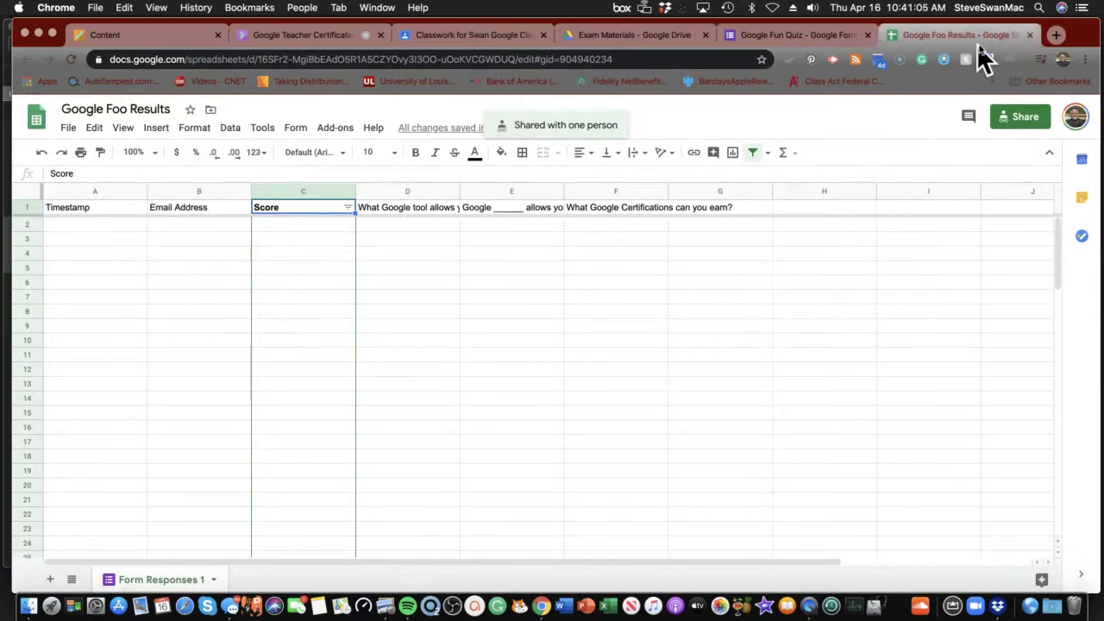
left_click(1029, 35)
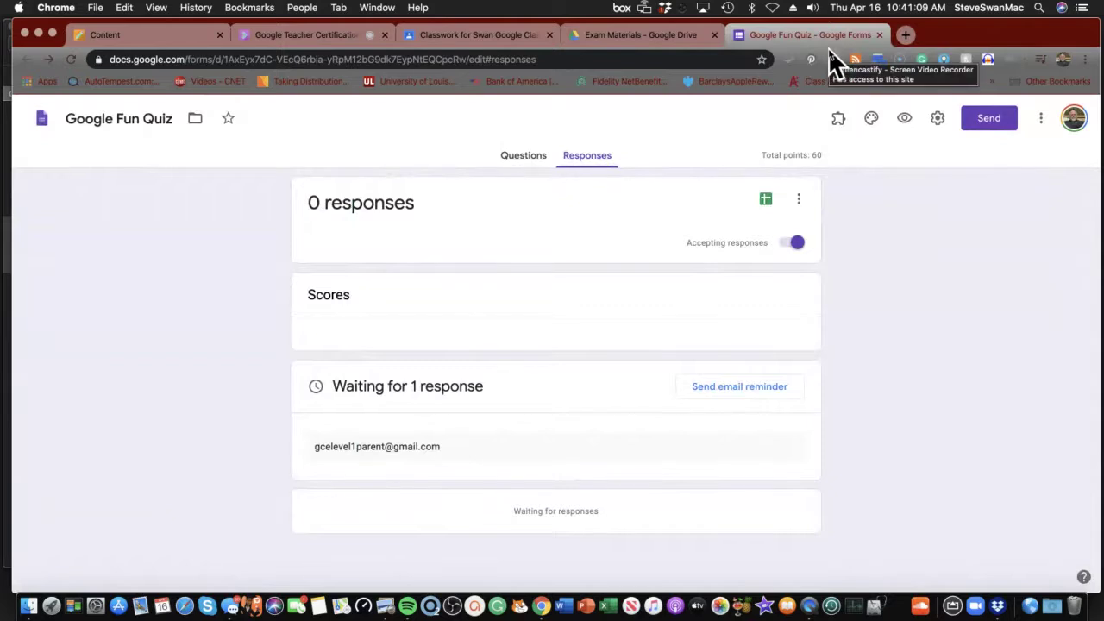
left_click(879, 34)
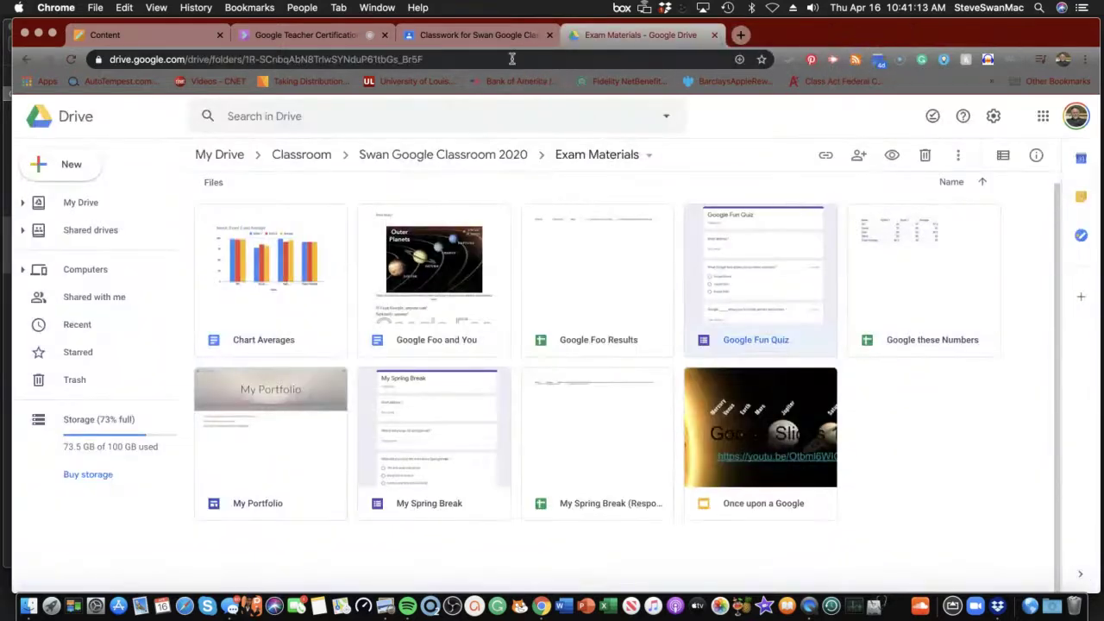
left_click(493, 35)
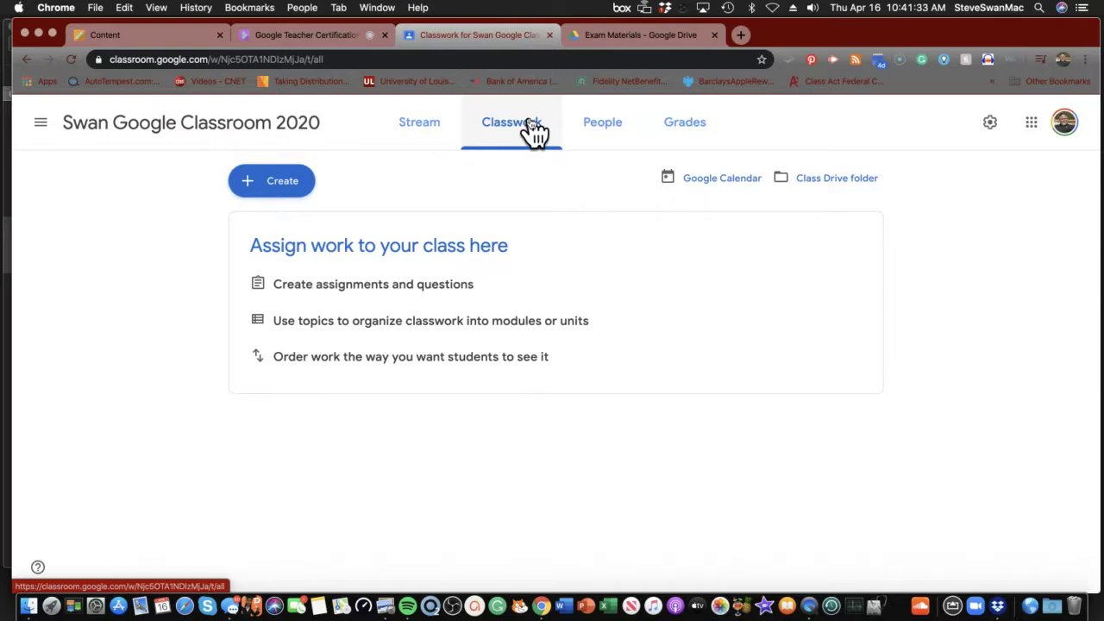
left_click(293, 185)
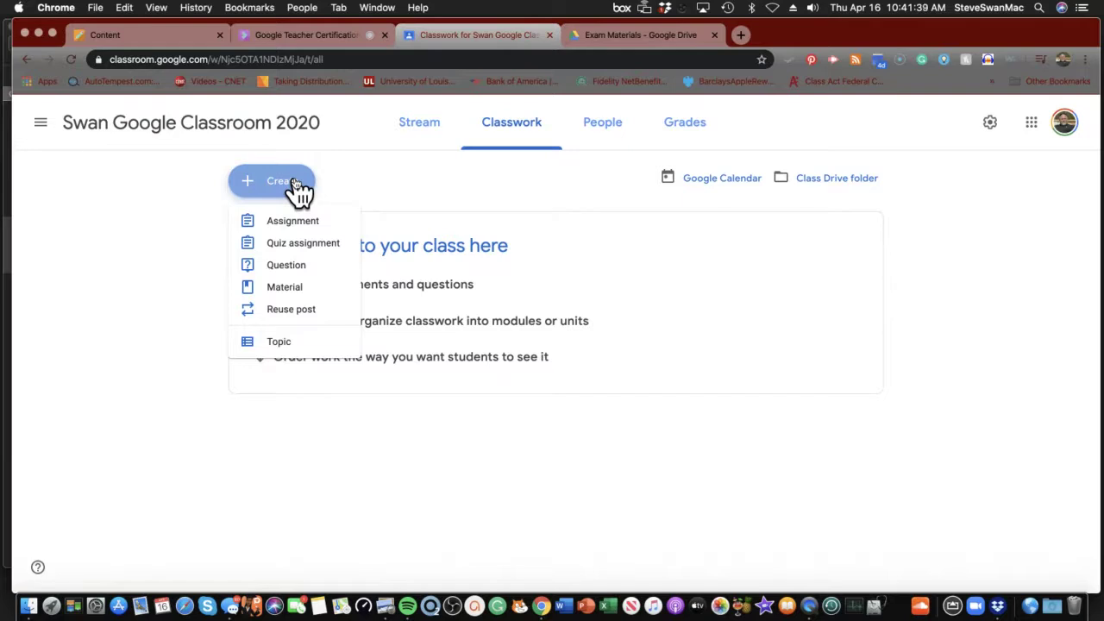
Visit the class Stream, return to Classwork, and bring up the classwork types list again
left_click(498, 181)
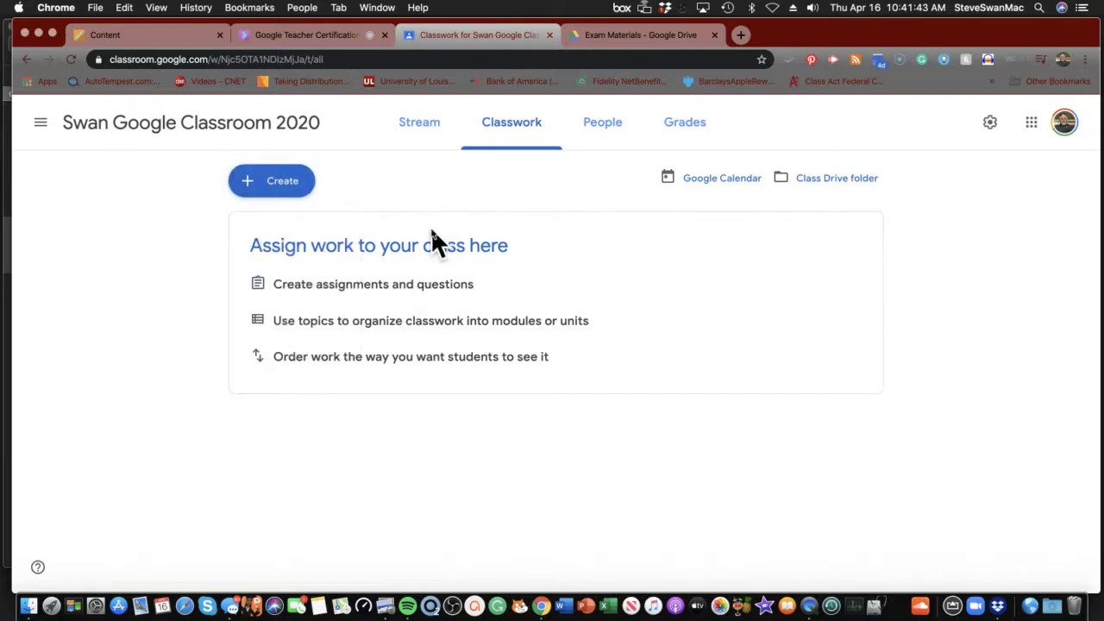
left_click(417, 127)
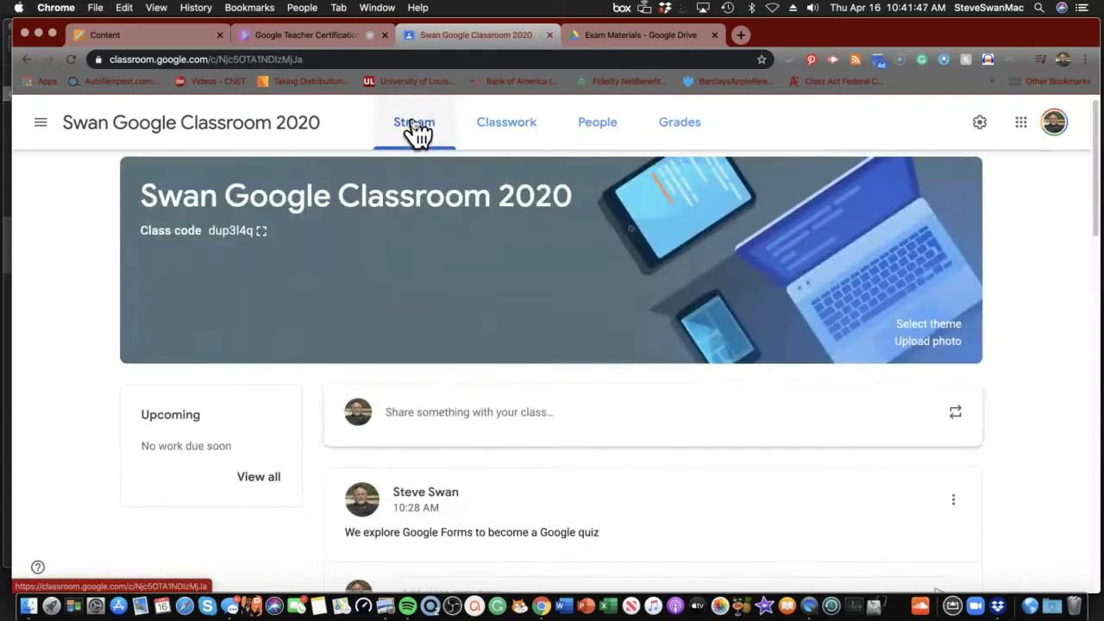
left_click(523, 138)
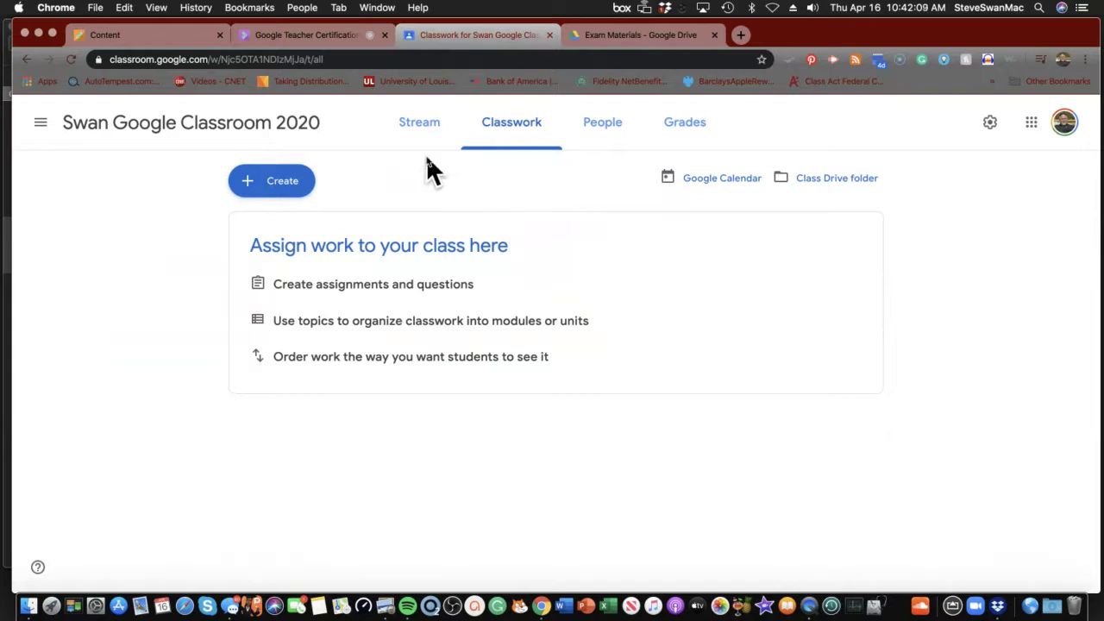
left_click(297, 192)
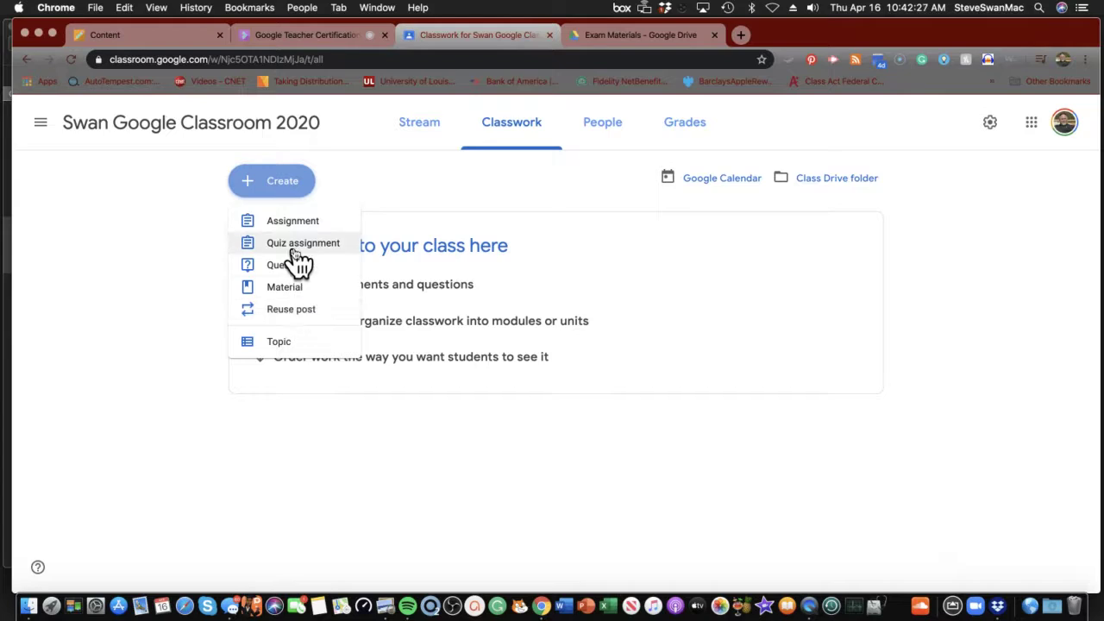
Start a new assignment and attach the Google Fun Quiz form from Google Drive
left_click(293, 222)
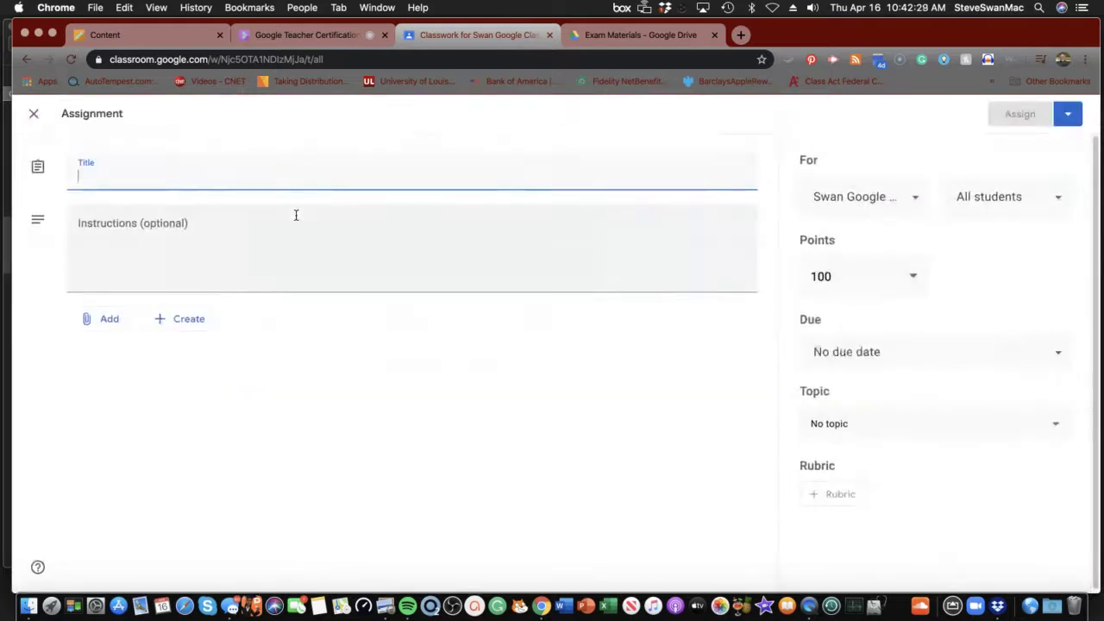
left_click(112, 321)
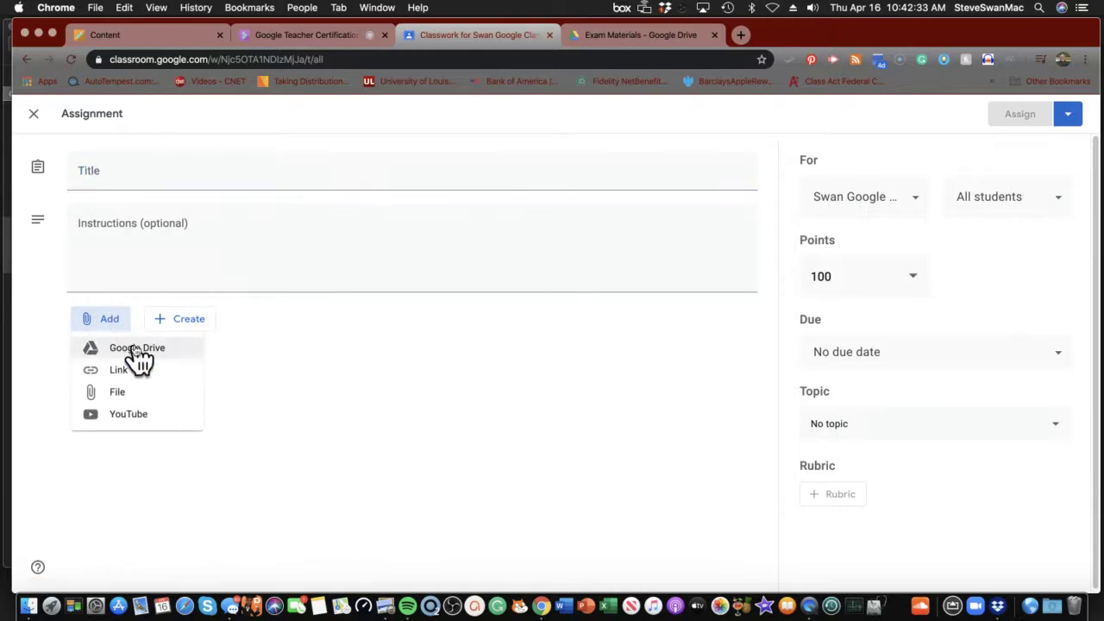
left_click(138, 348)
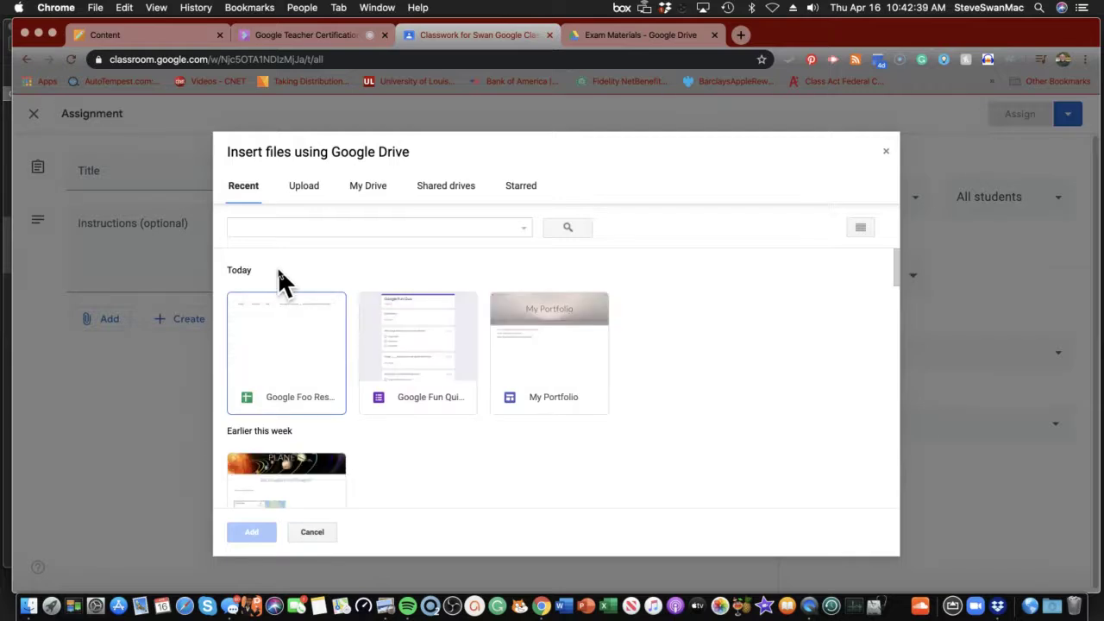
left_click(410, 349)
double_click(407, 336)
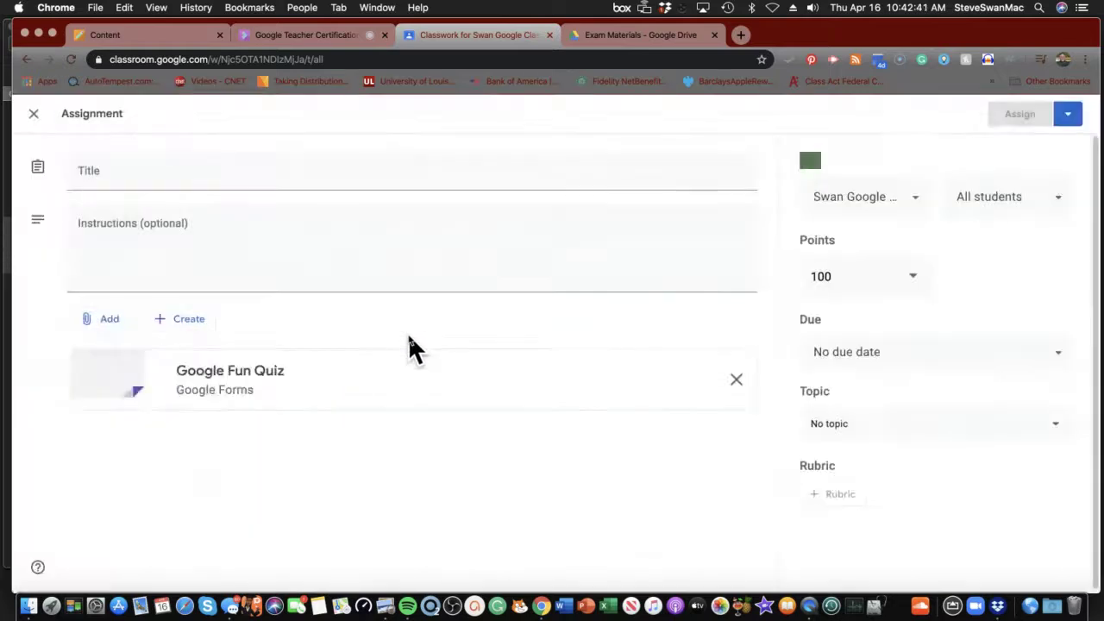
Title the assignment 'Let's check our understanding' with instructions 'Complete the quiz.'
left_click(130, 178)
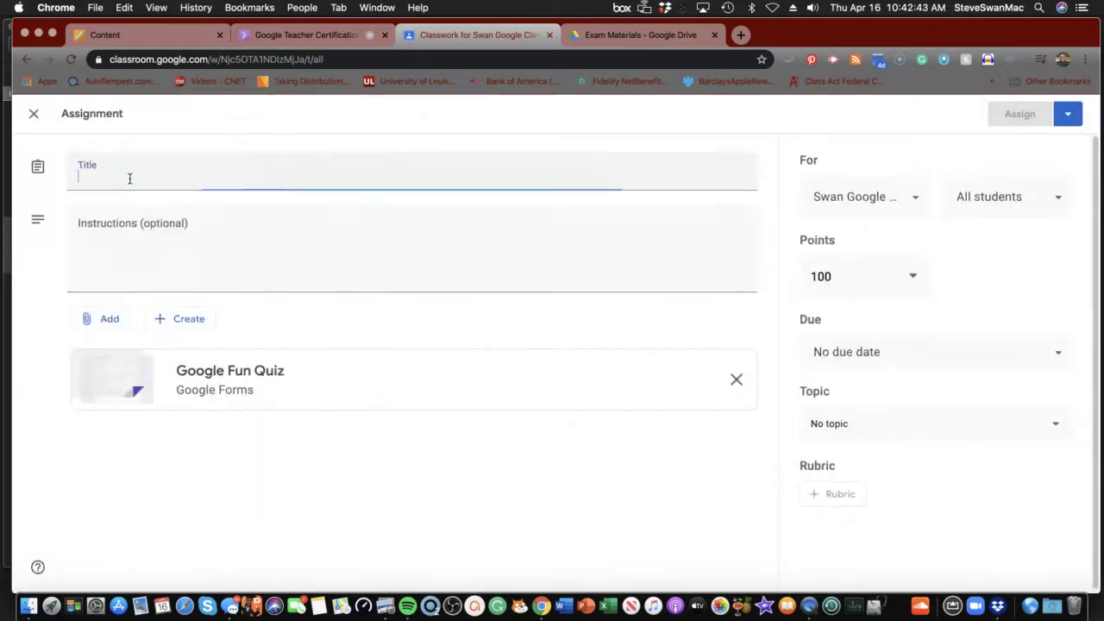
type("Let's ch")
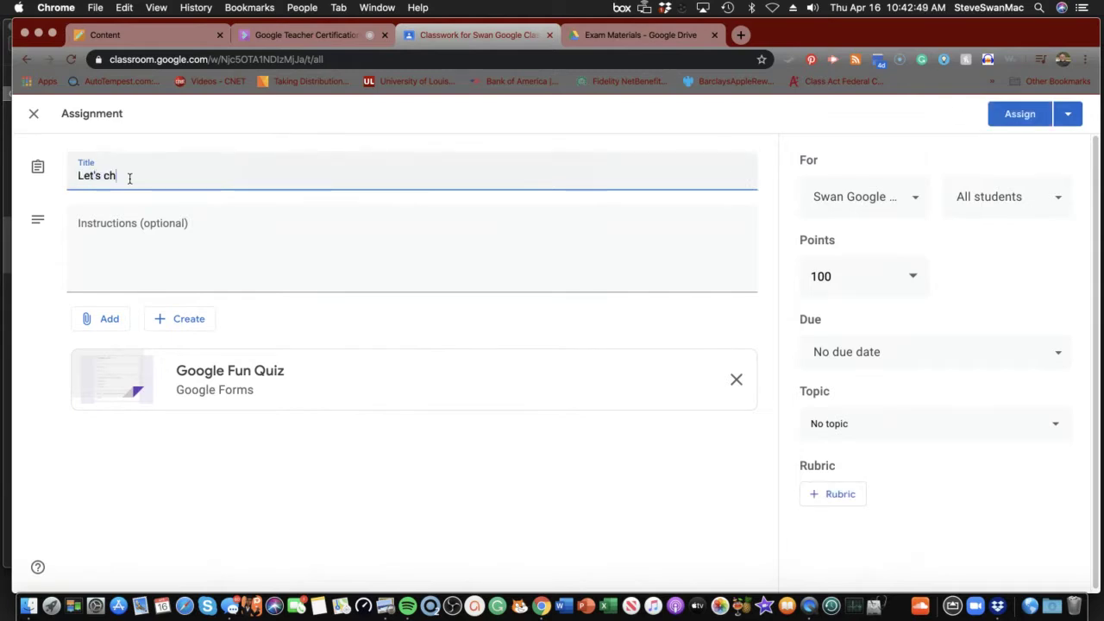
type("eck ou")
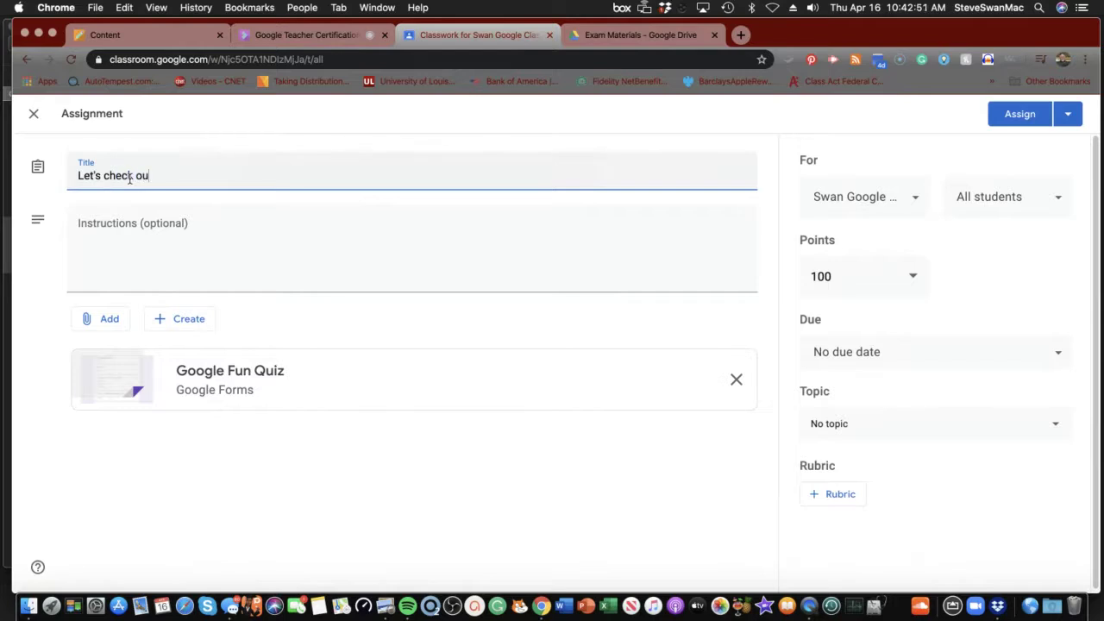
type("r understanding")
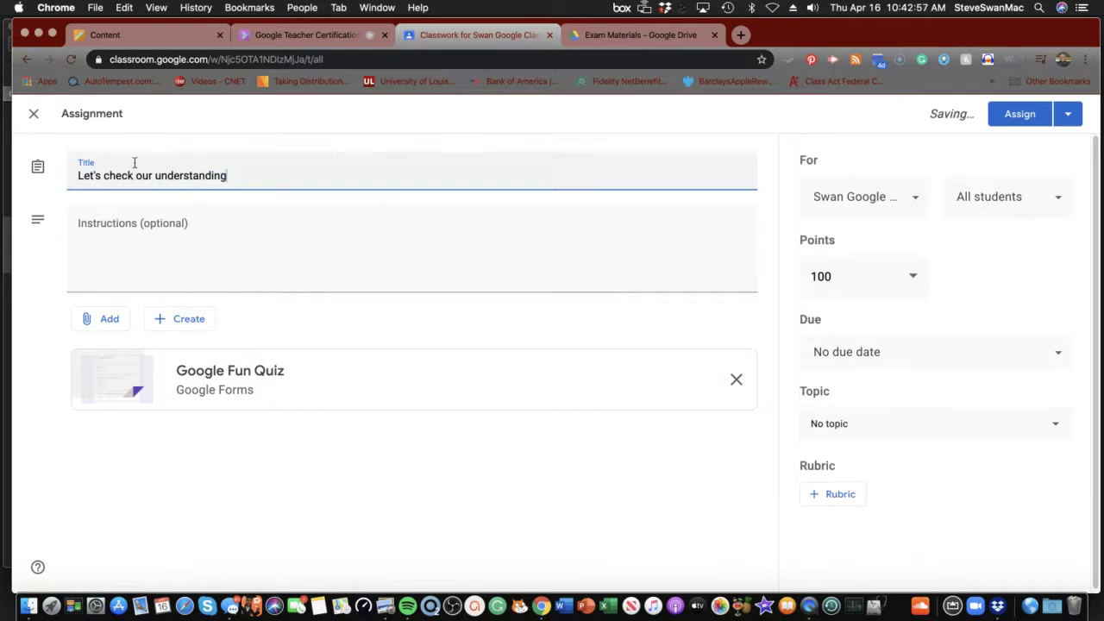
left_click(155, 219)
type("C")
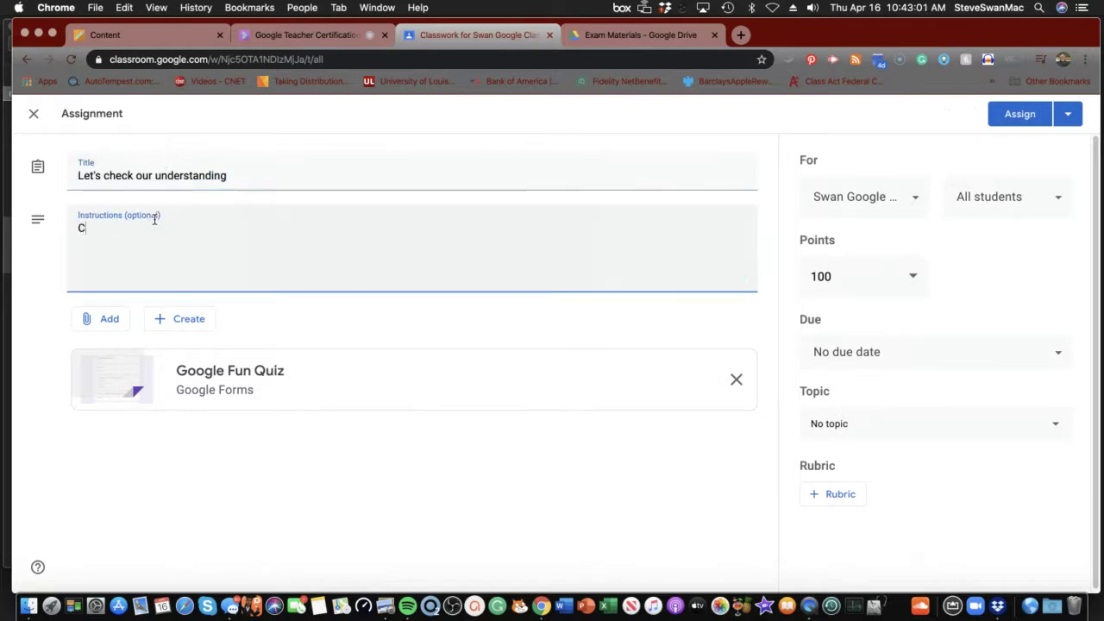
type("omplete the q")
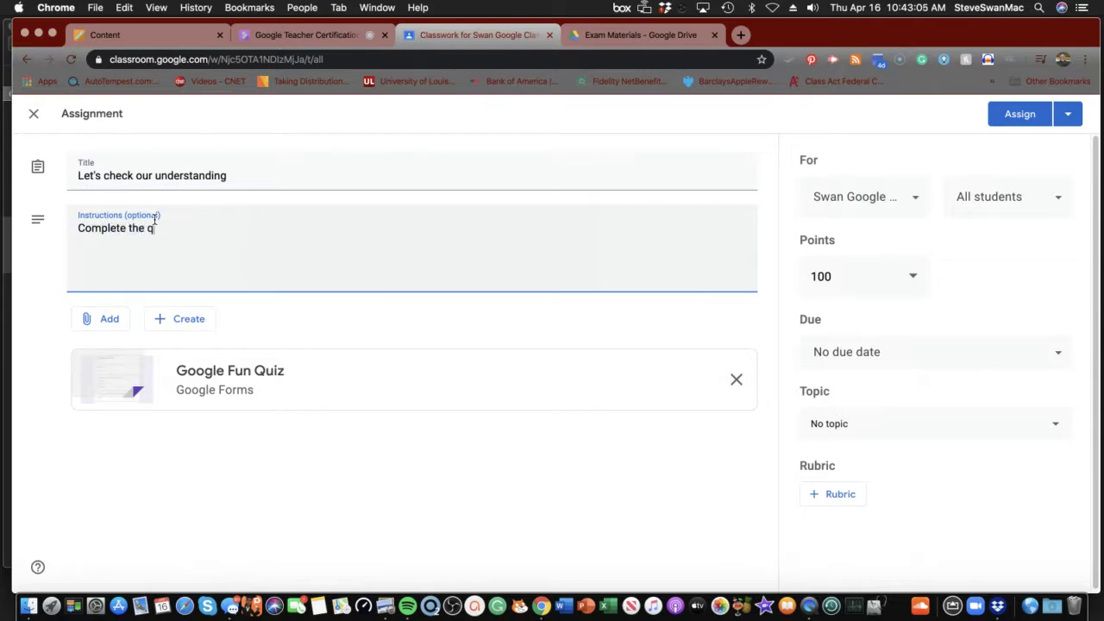
type("uiz.")
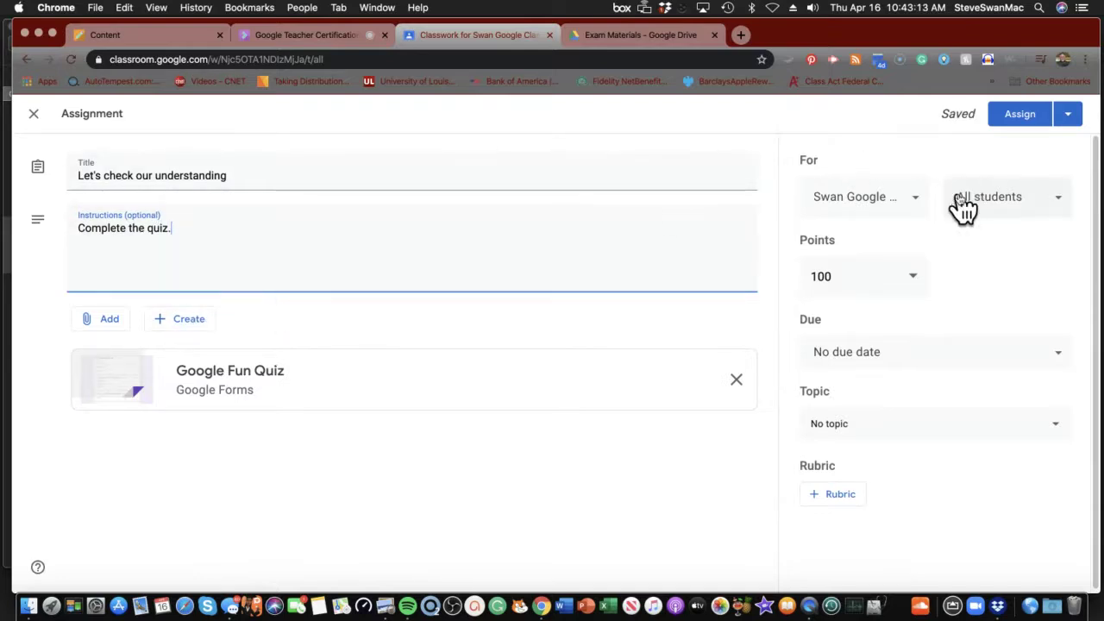
Change the assignment's point value from 100 to 60
left_click(918, 276)
left_click_drag(881, 273, 798, 276)
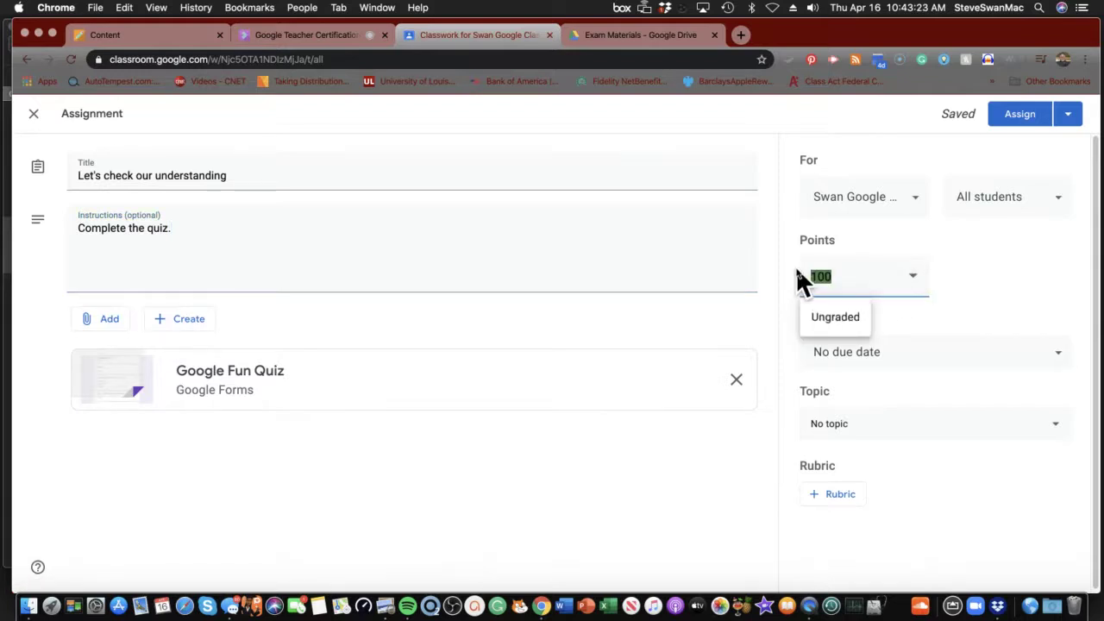
type("60")
Set the due date to Apr 20 at 11:00 AM and assign it to the class
left_click(880, 362)
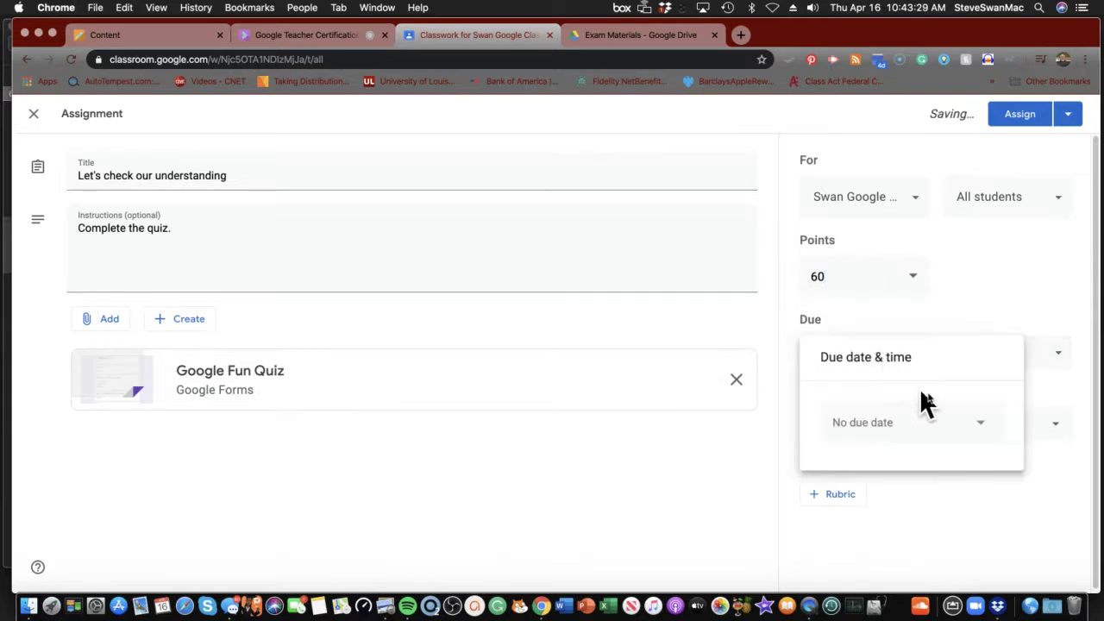
left_click(983, 434)
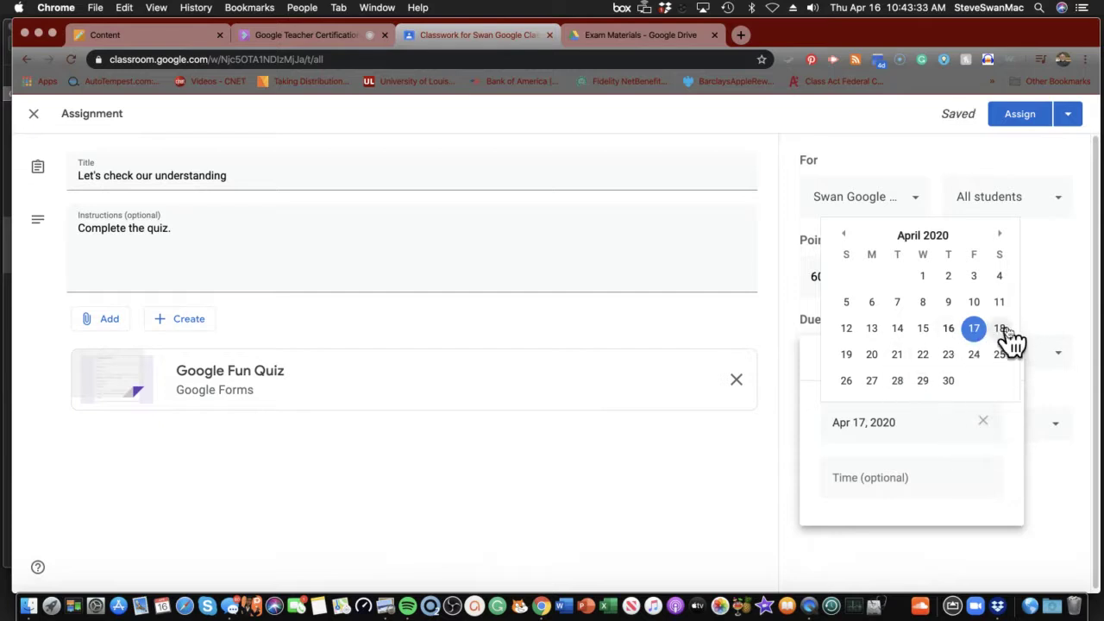
left_click(872, 357)
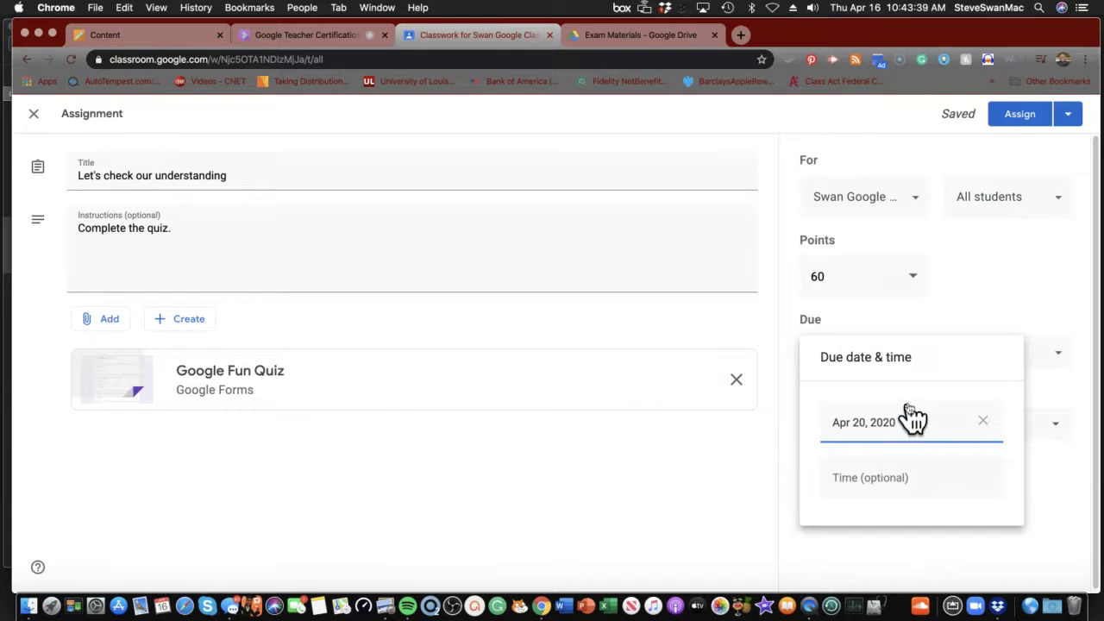
left_click(902, 485)
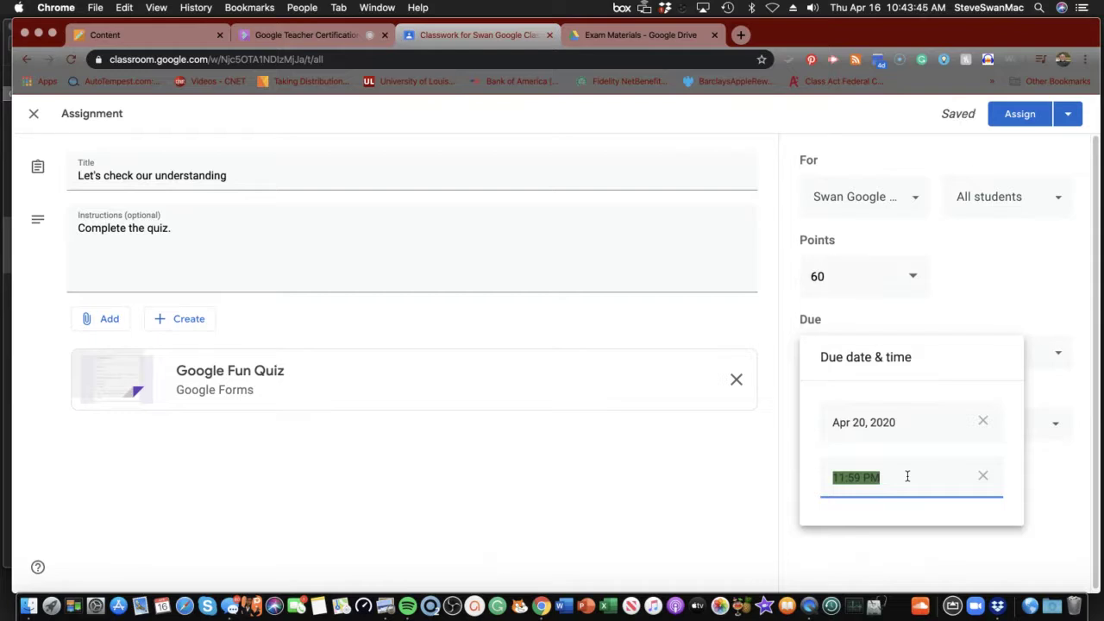
type("11:00")
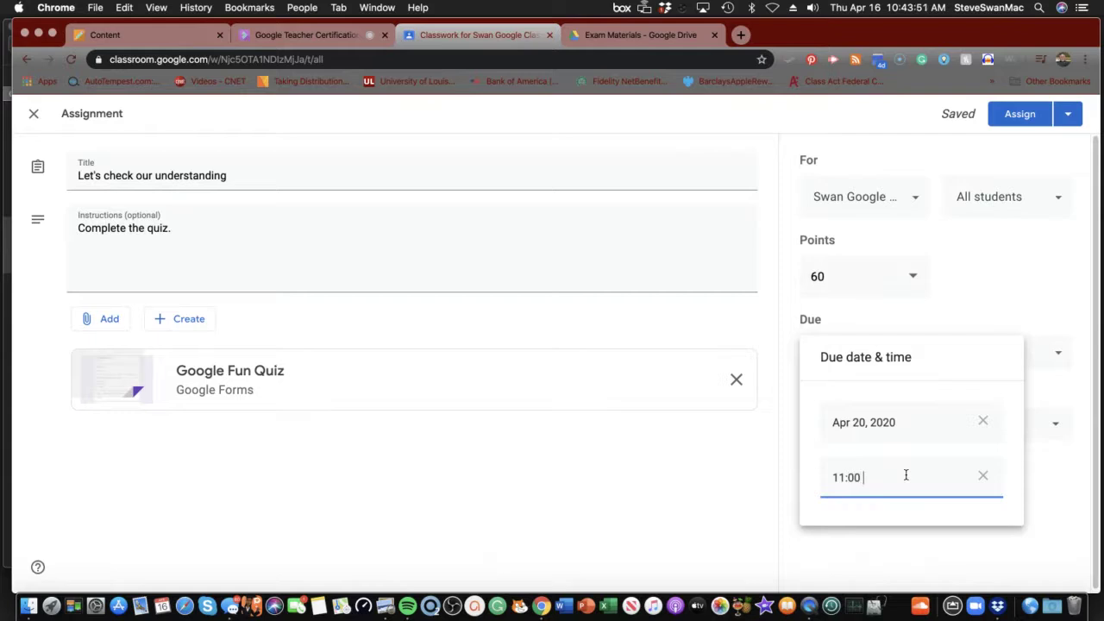
type(" AM")
left_click(1010, 117)
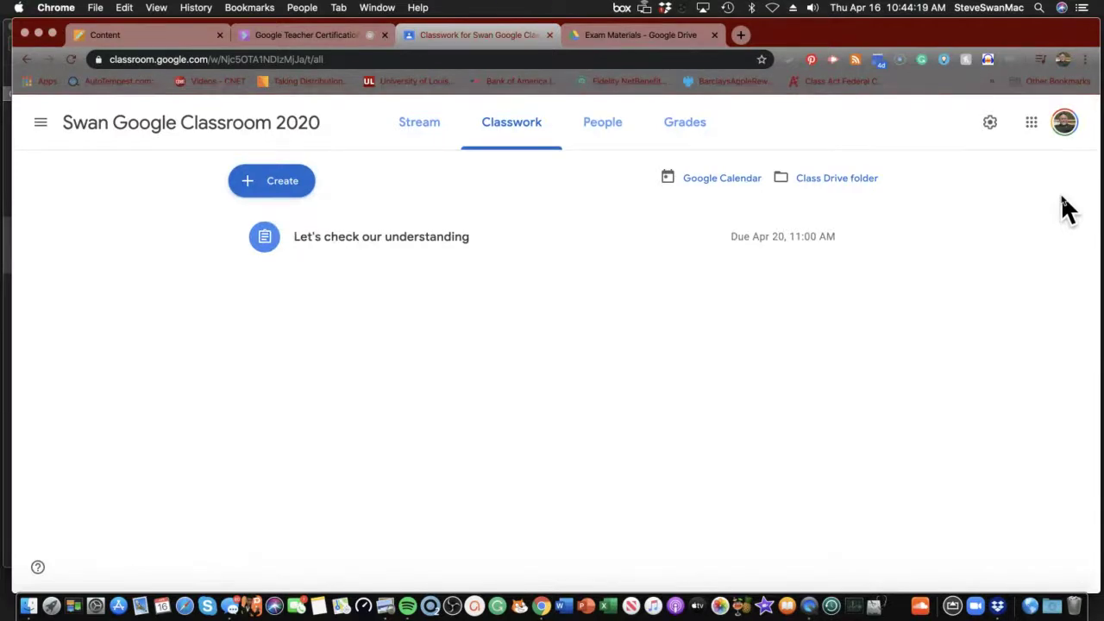
Preview the Google Fun Quiz form from the posted assignment, then return to Classwork's Create menu
left_click(404, 247)
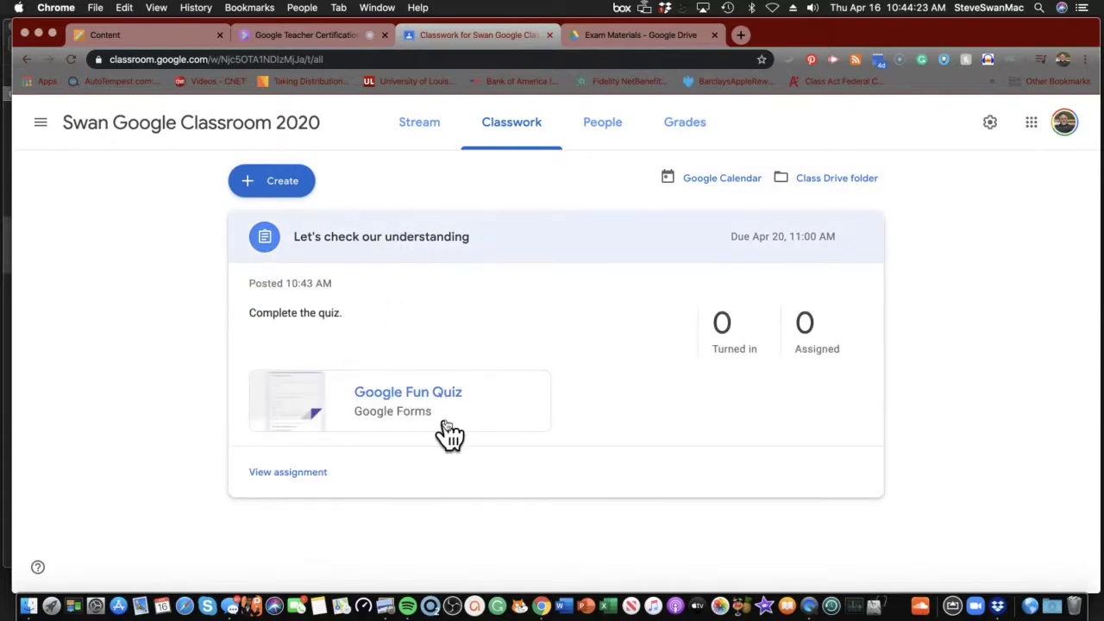
left_click(392, 403)
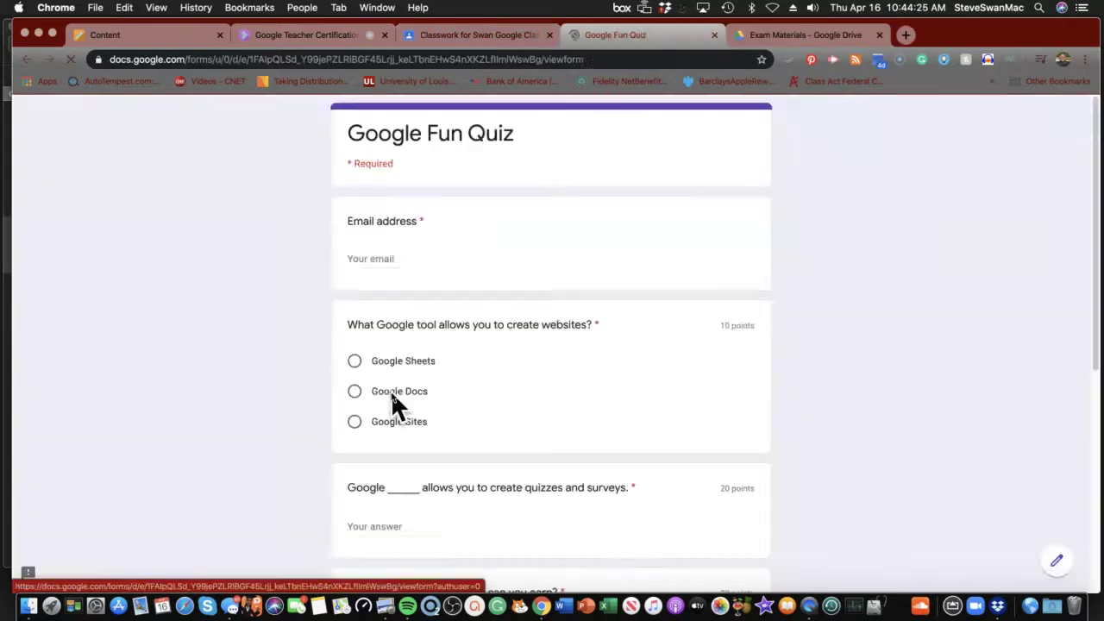
scroll(473, 381, "down", 2)
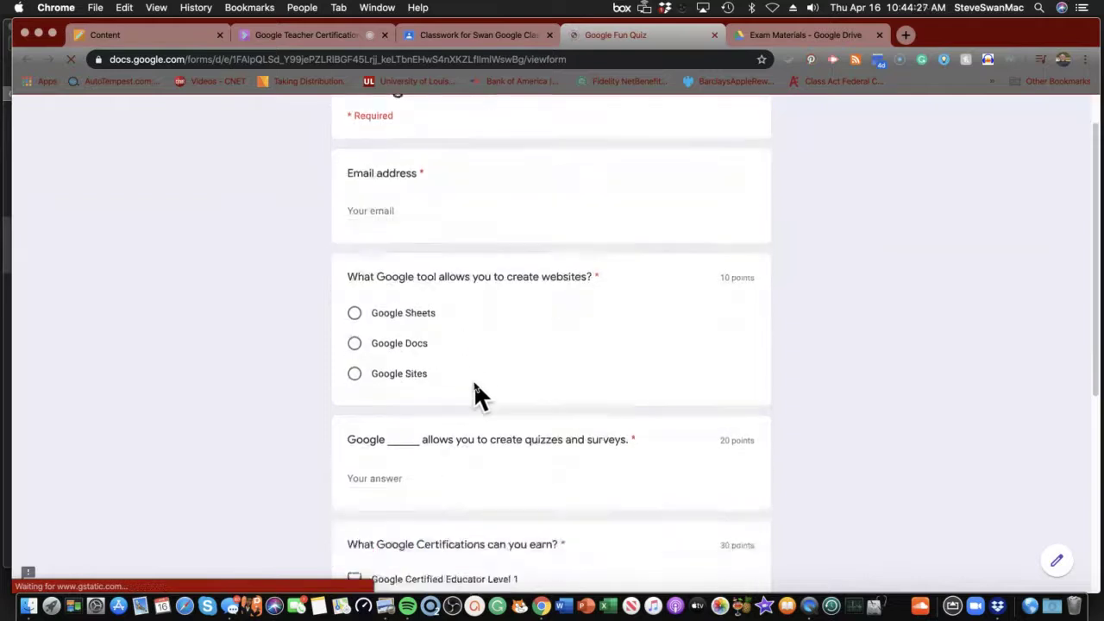
scroll(473, 380, "up", 2)
scroll(474, 380, "down", 2)
scroll(474, 381, "up", 2)
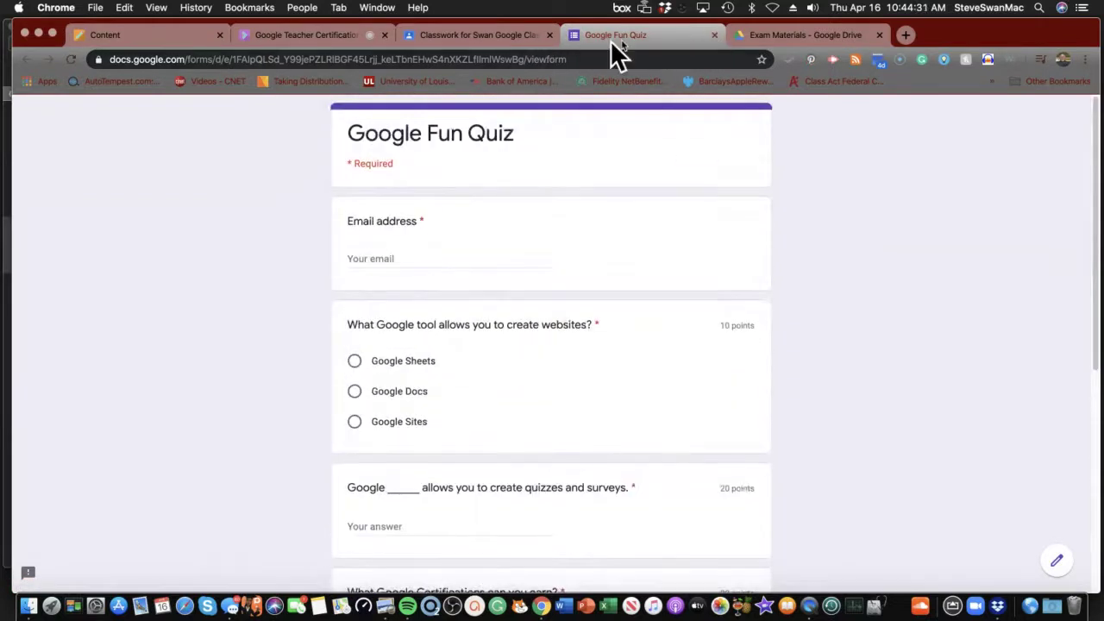
left_click(502, 35)
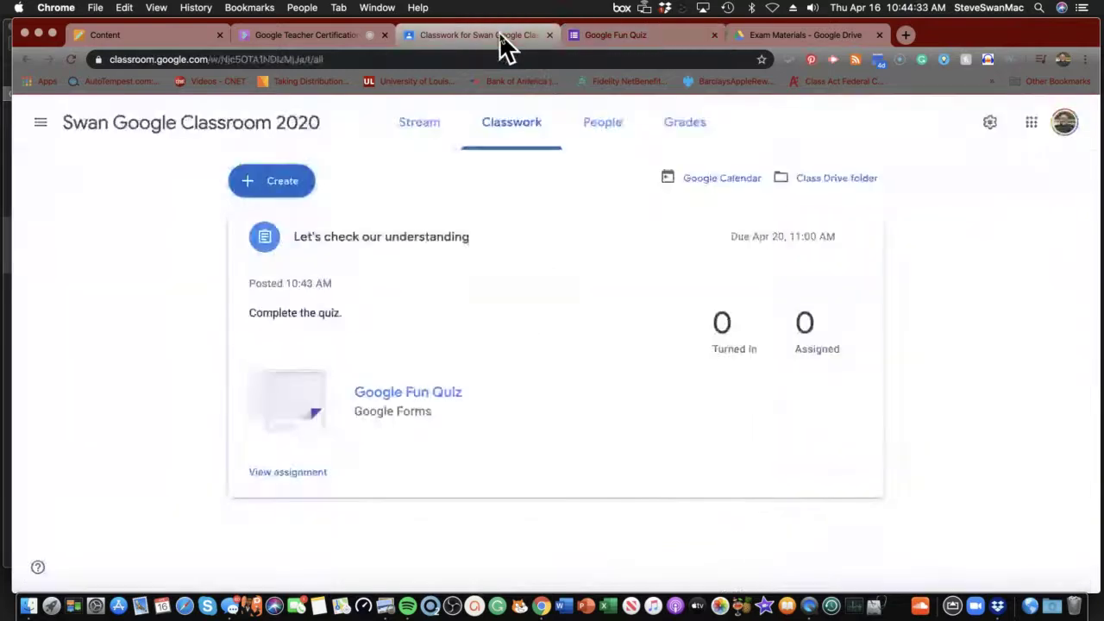
left_click(307, 183)
Create a quiz assignment, attach Google Fun Quiz from Drive, and remove the Blank Quiz
left_click(319, 249)
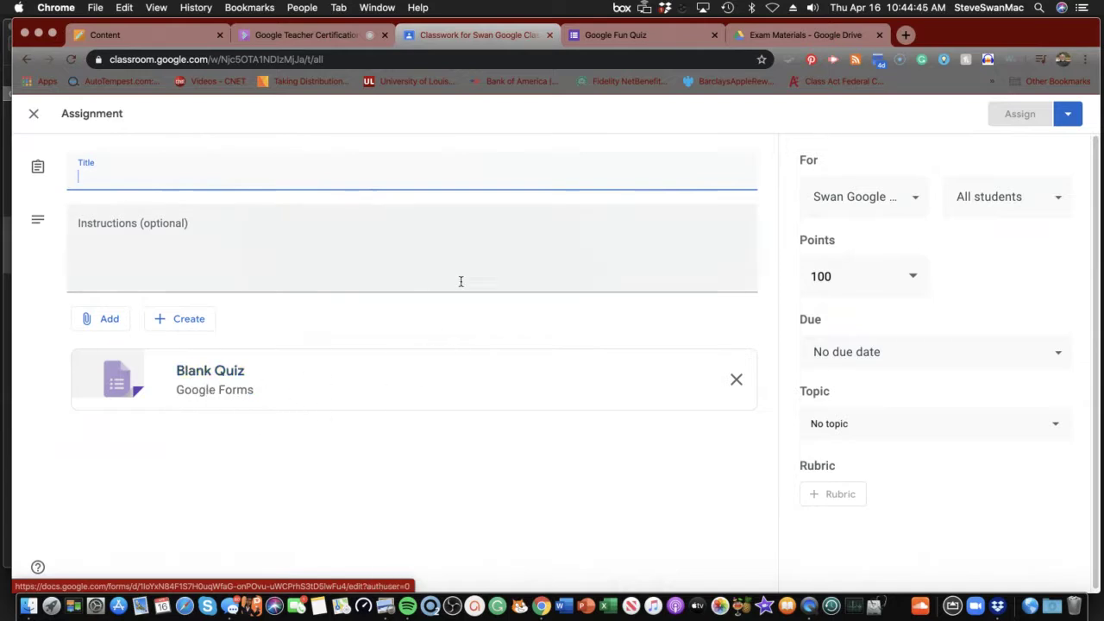
left_click(110, 320)
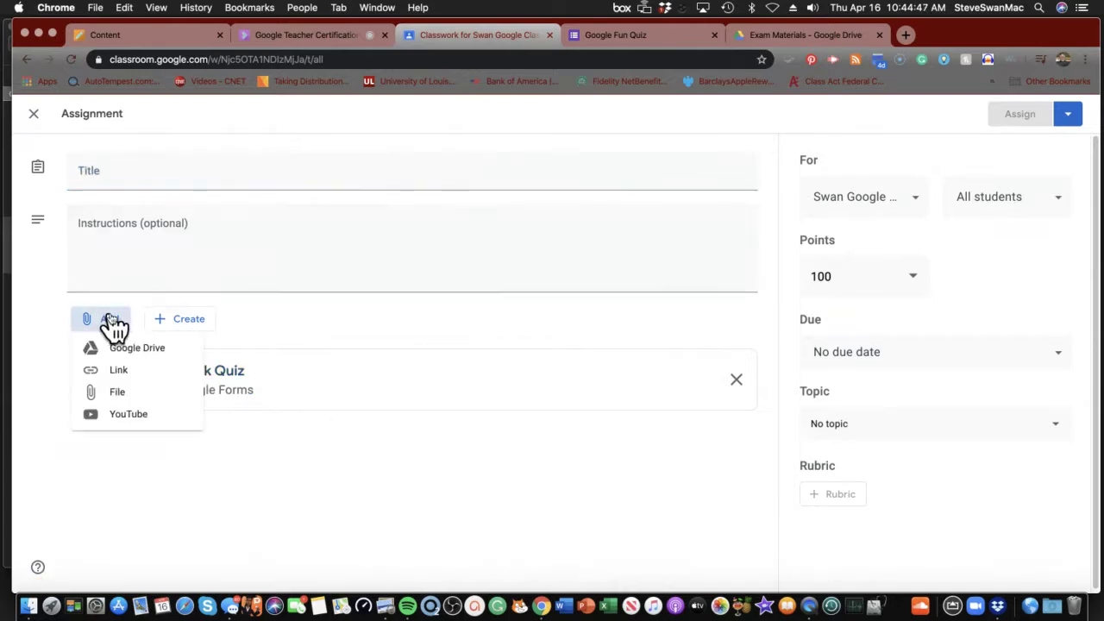
left_click(134, 342)
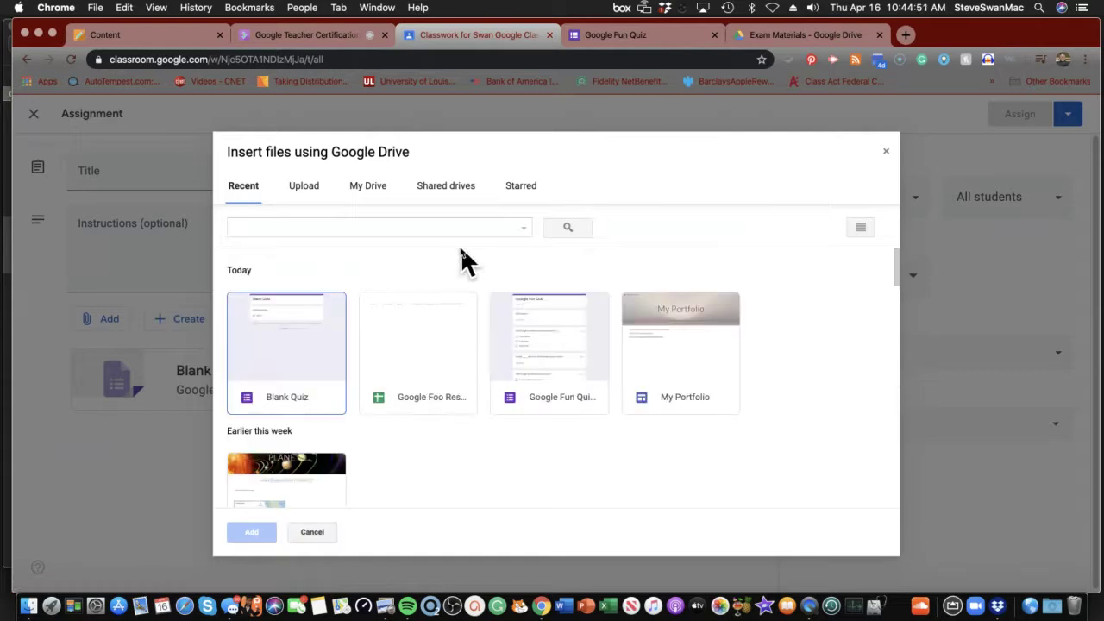
double_click(561, 359)
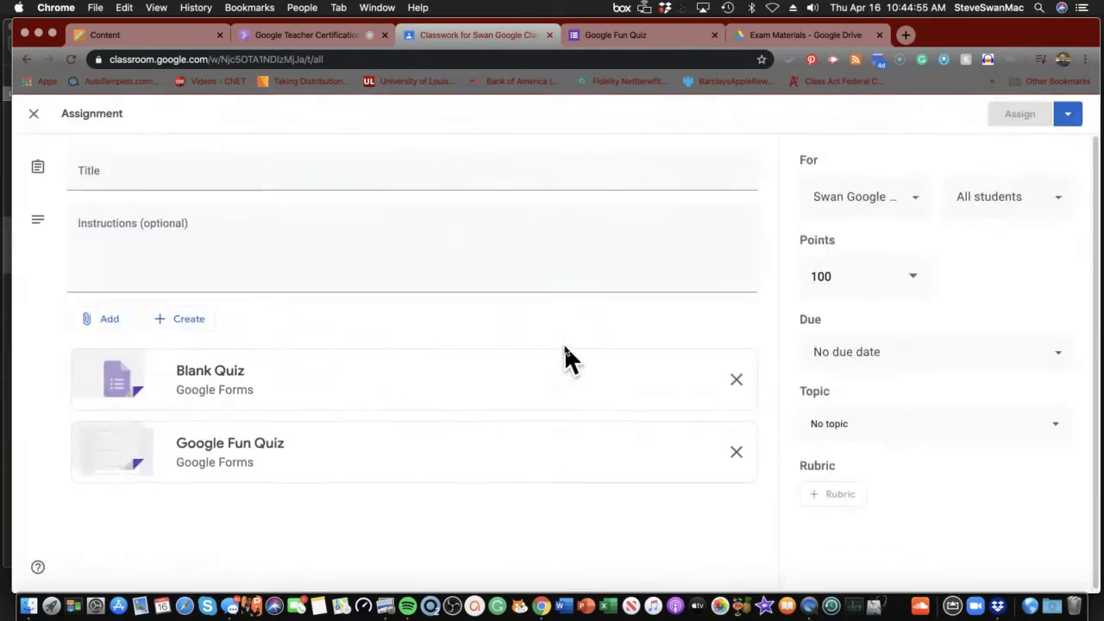
left_click(736, 380)
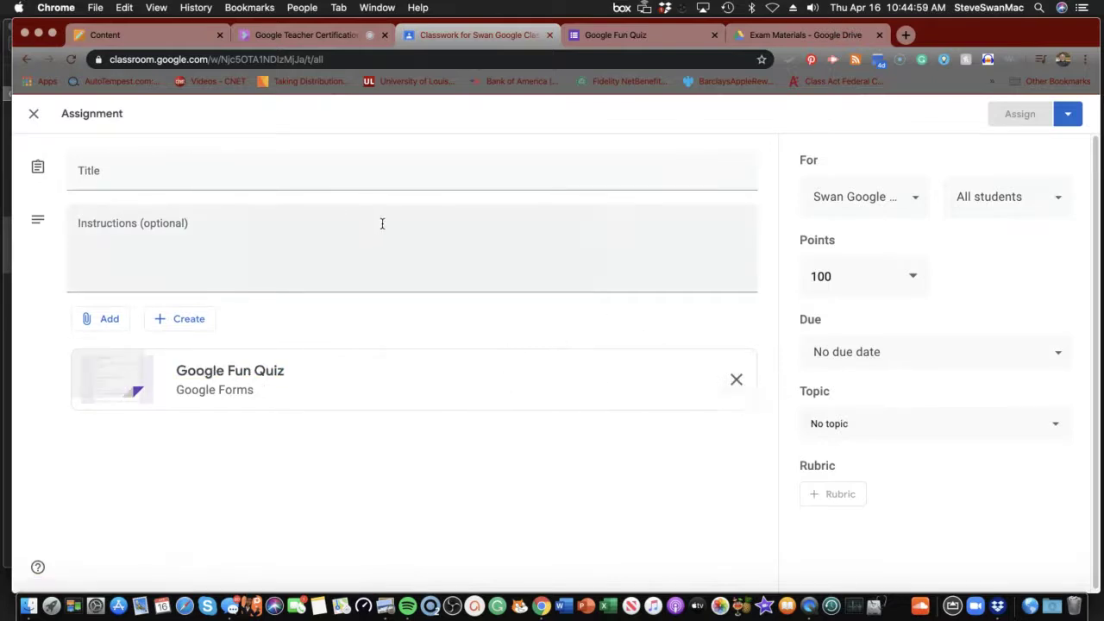
Title the quiz 'Google Quiz' with instructions asking students to take it to check understanding
left_click(202, 173)
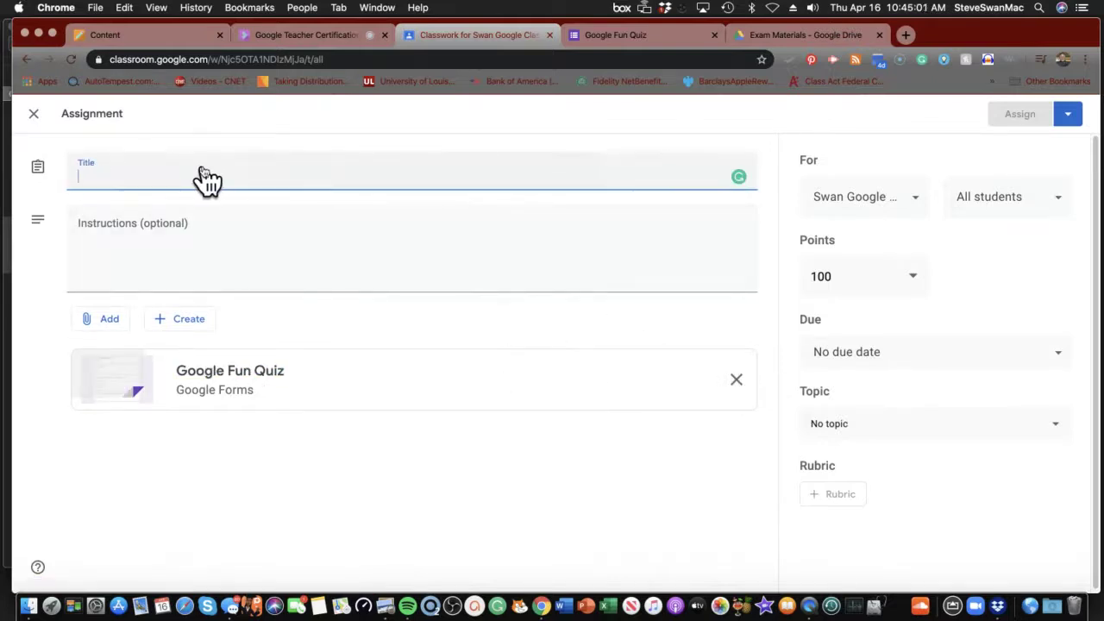
type("Google")
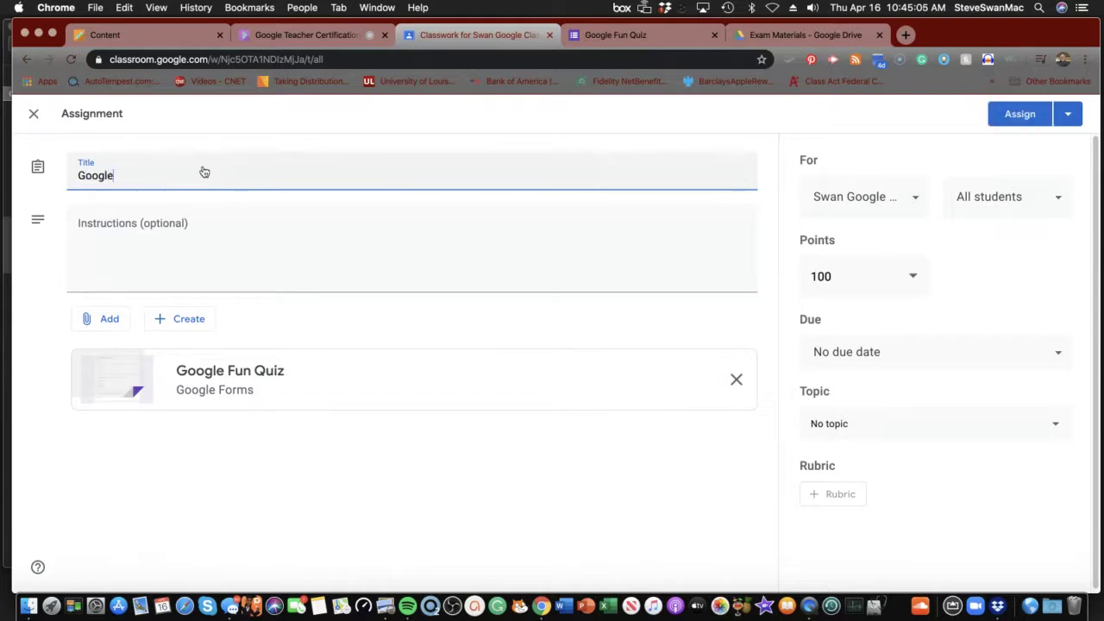
type(" Quiz")
left_click(218, 221)
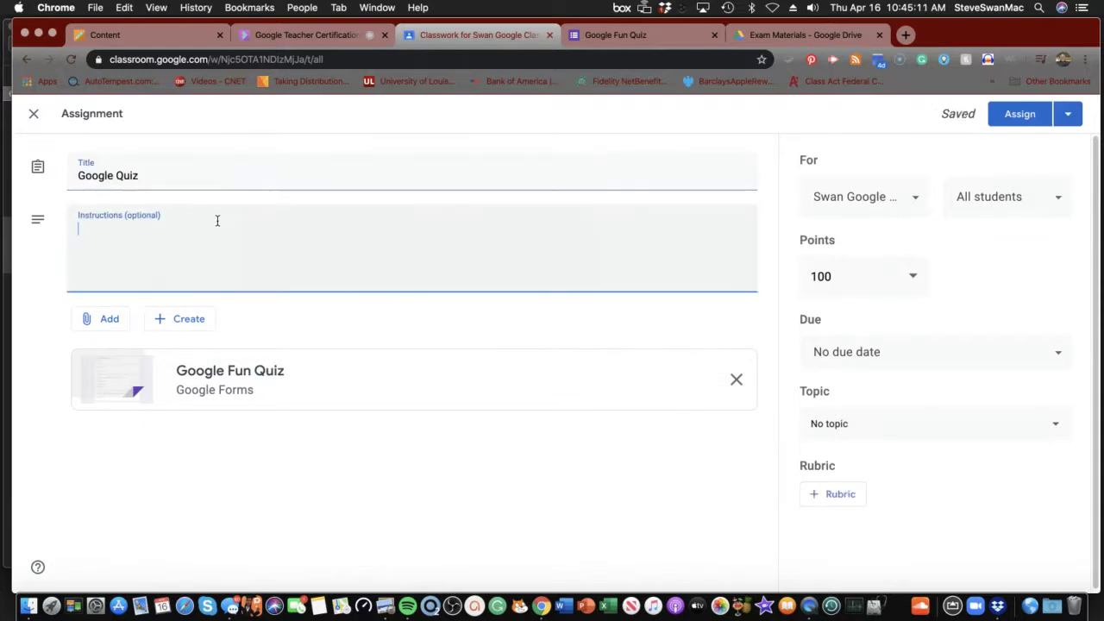
type("Please take this quiz t")
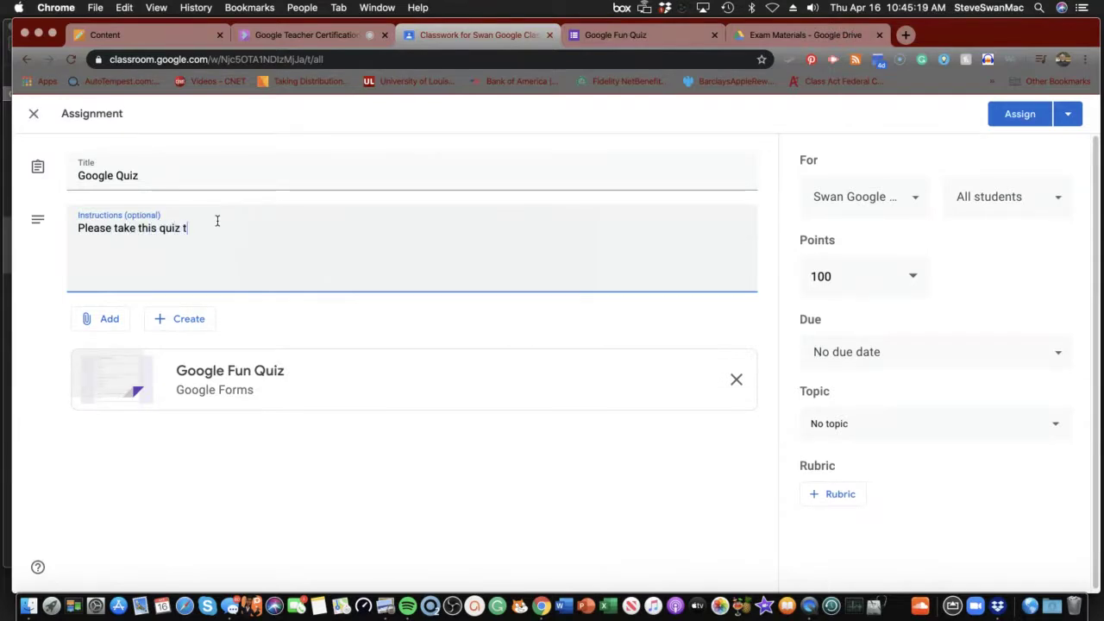
type("o check your")
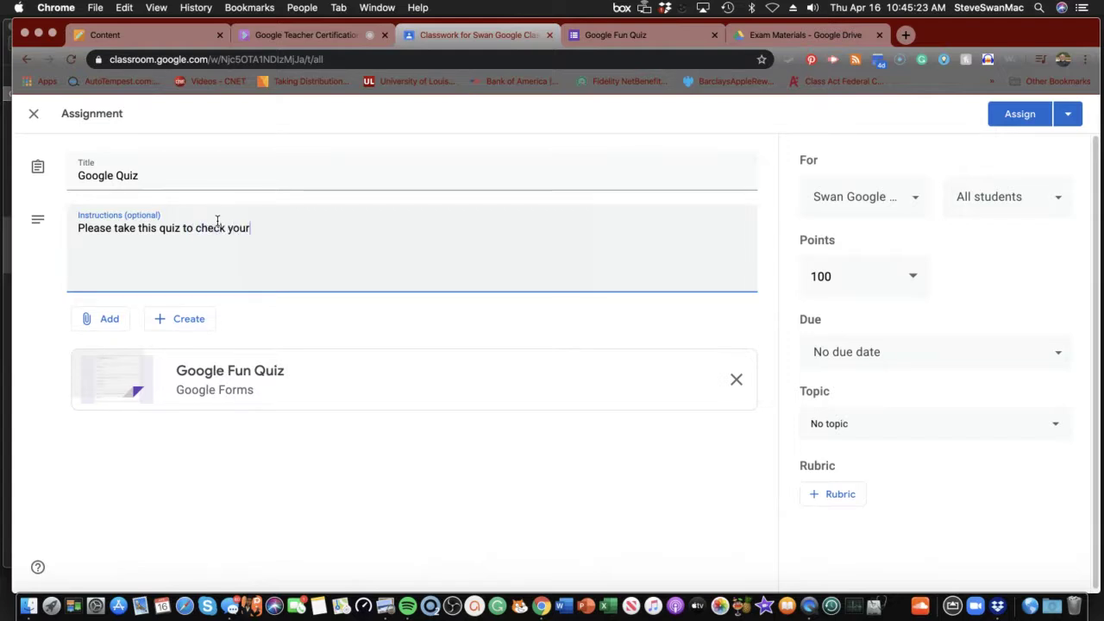
type(" understanding.")
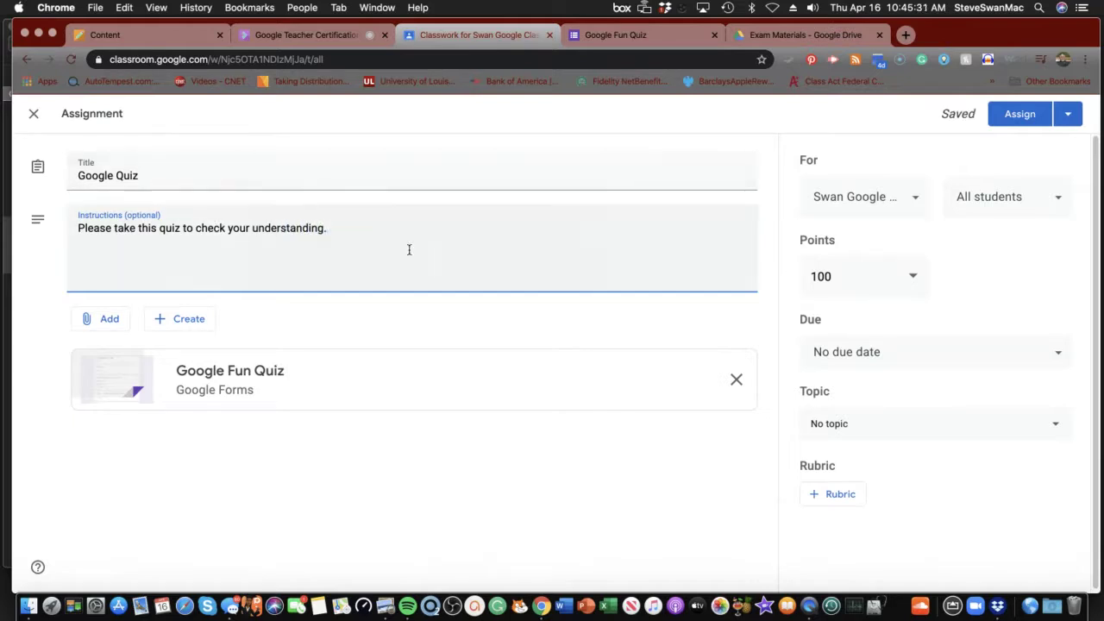
Make the quiz worth 60 points, due Apr 20 at 11:00 AM
left_click(814, 286)
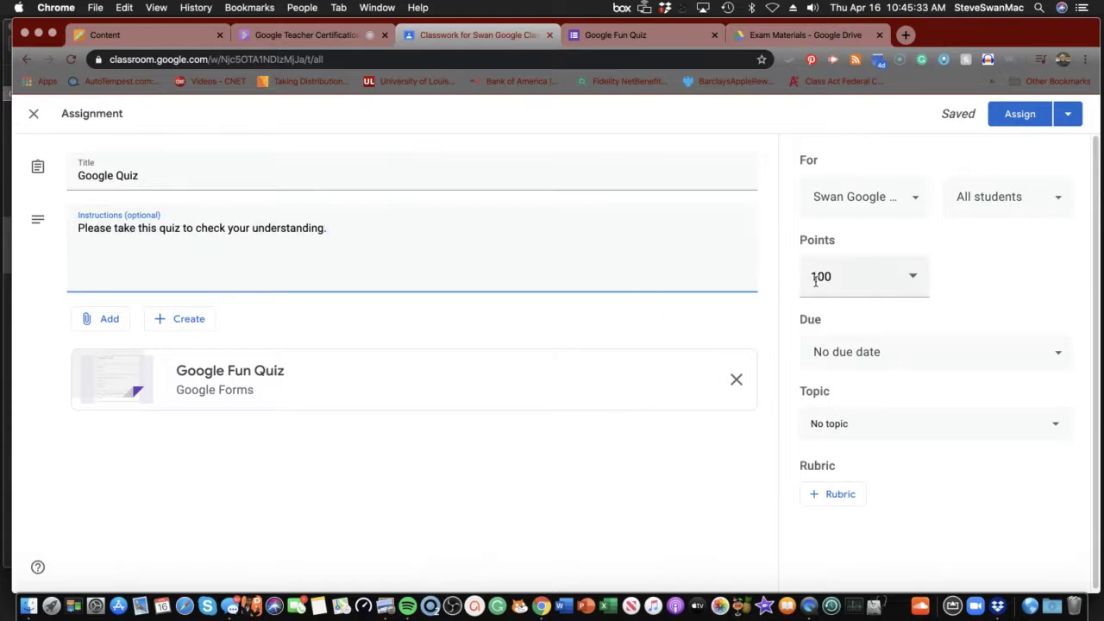
double_click(843, 275)
type("60")
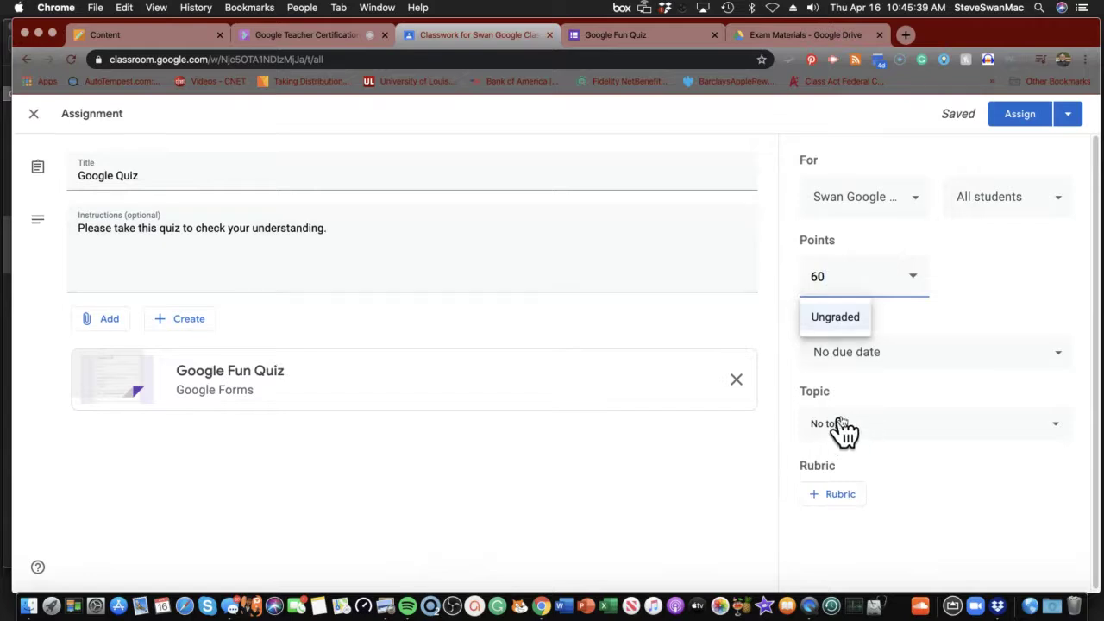
left_click(874, 363)
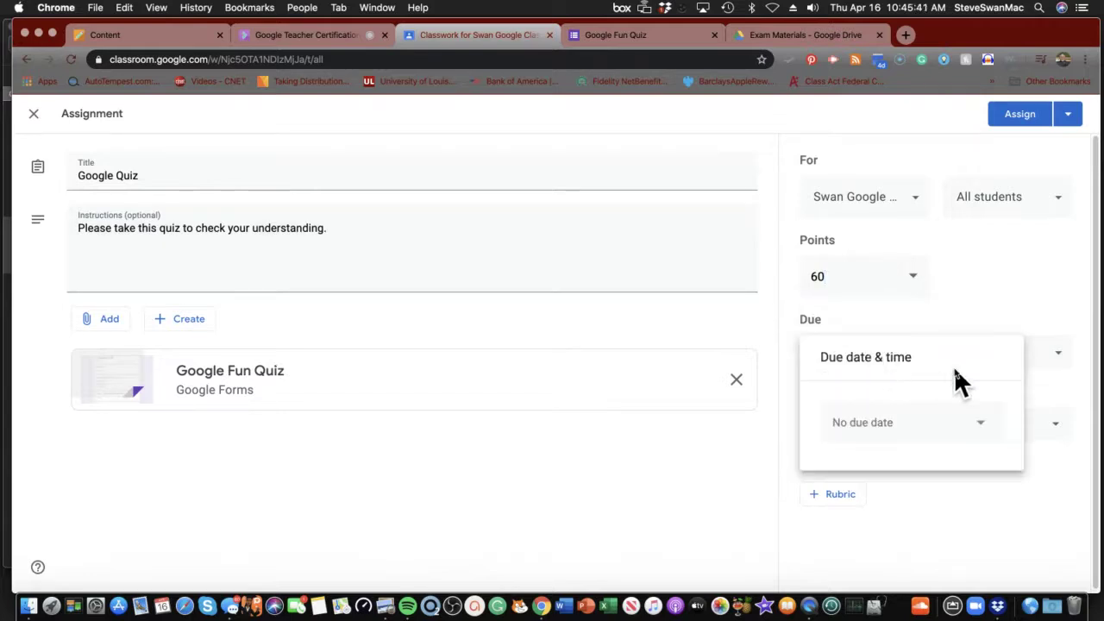
left_click(984, 432)
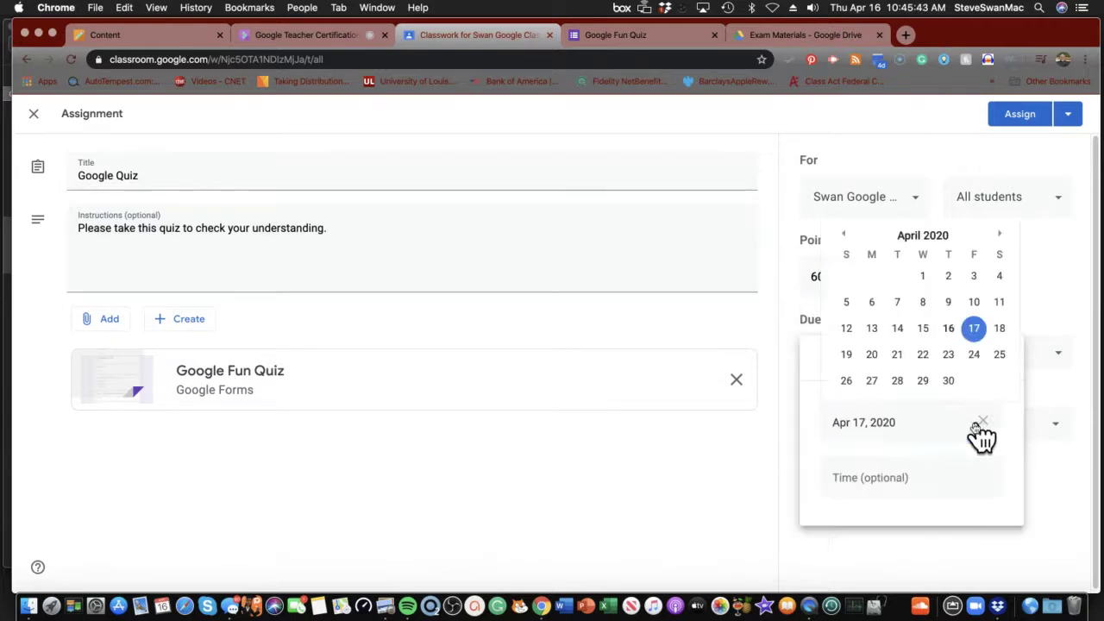
left_click(872, 354)
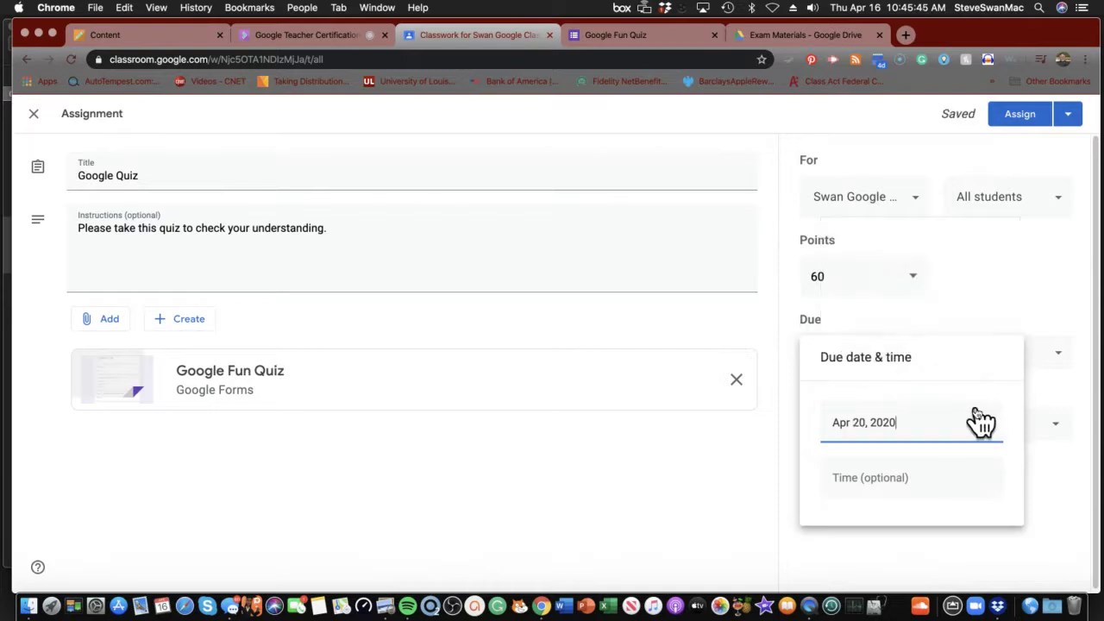
left_click(884, 476)
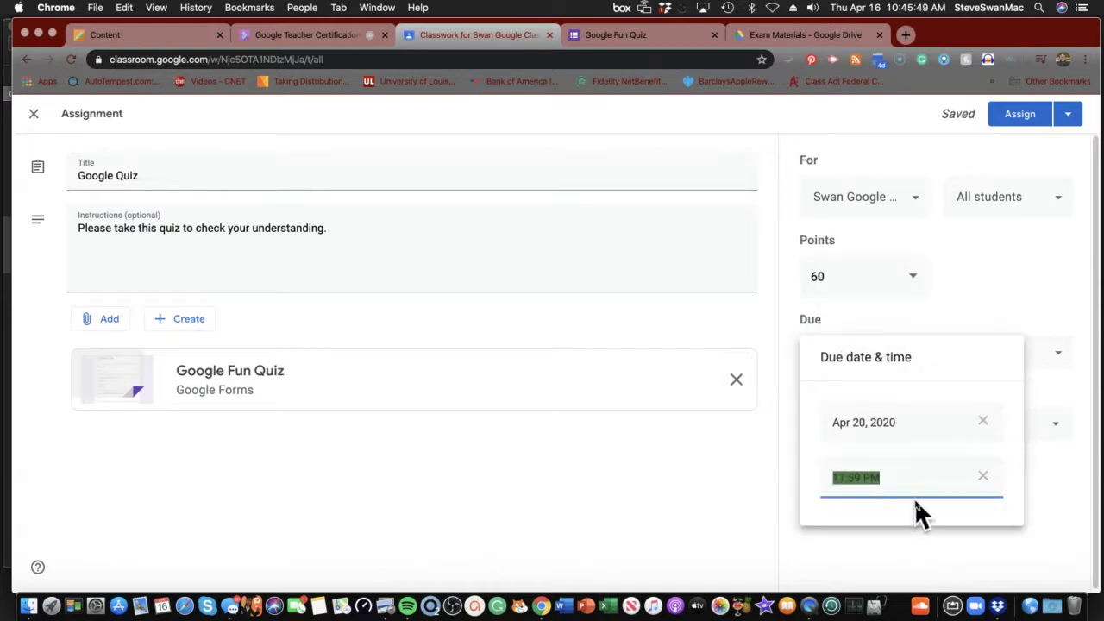
type("11:00")
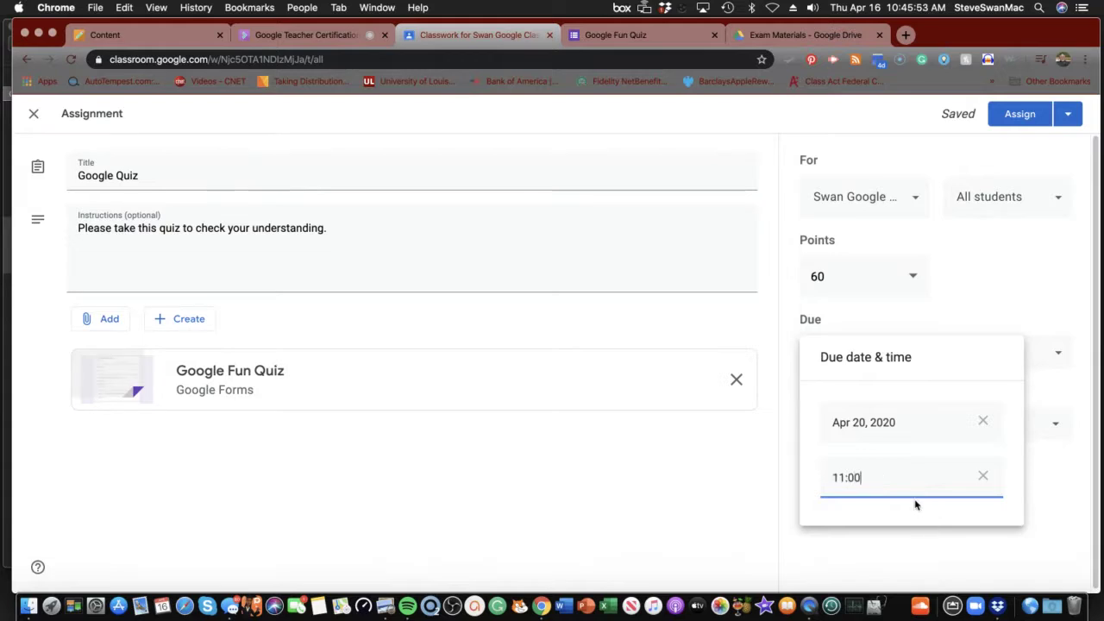
type(" AM")
Schedule the Google Quiz to post on Apr 17 at 10:00 AM instead of 8:00
left_click(1068, 116)
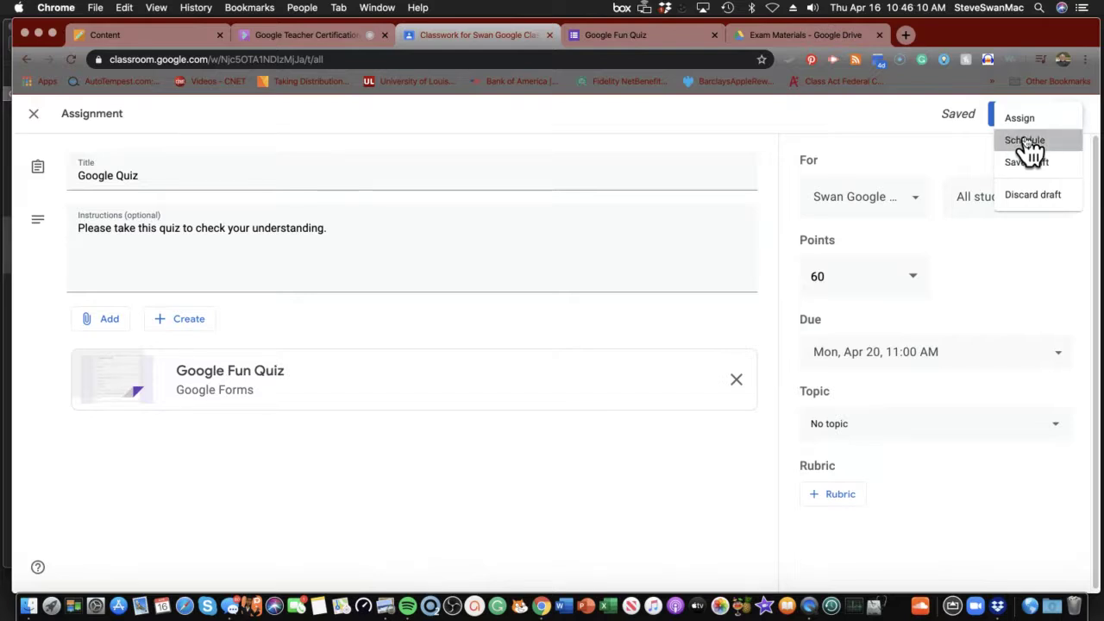
left_click(1026, 145)
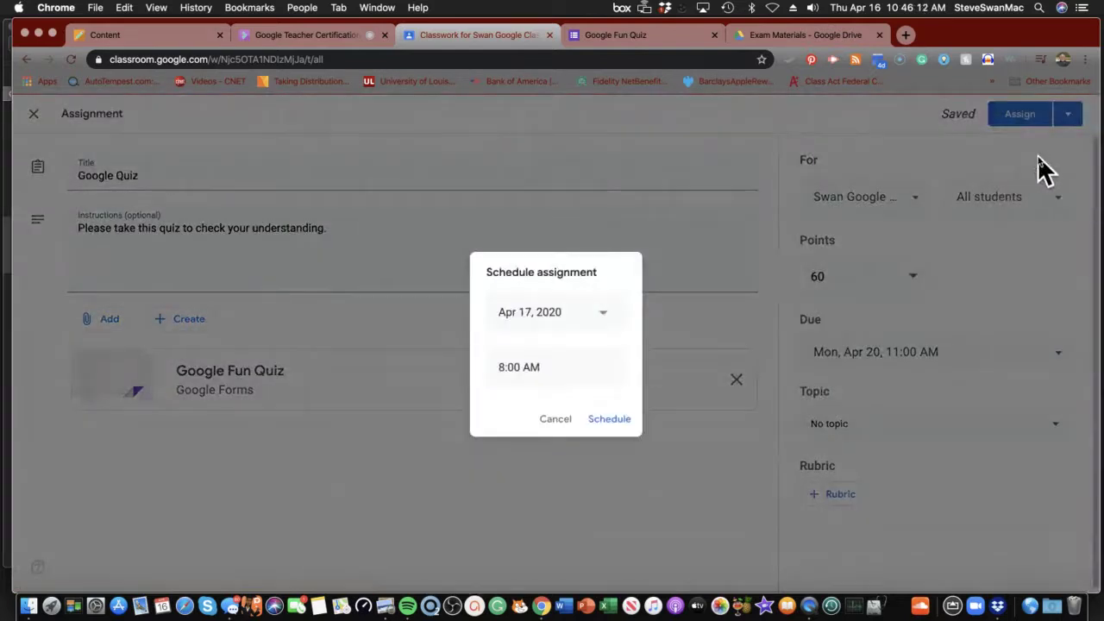
left_click(502, 367)
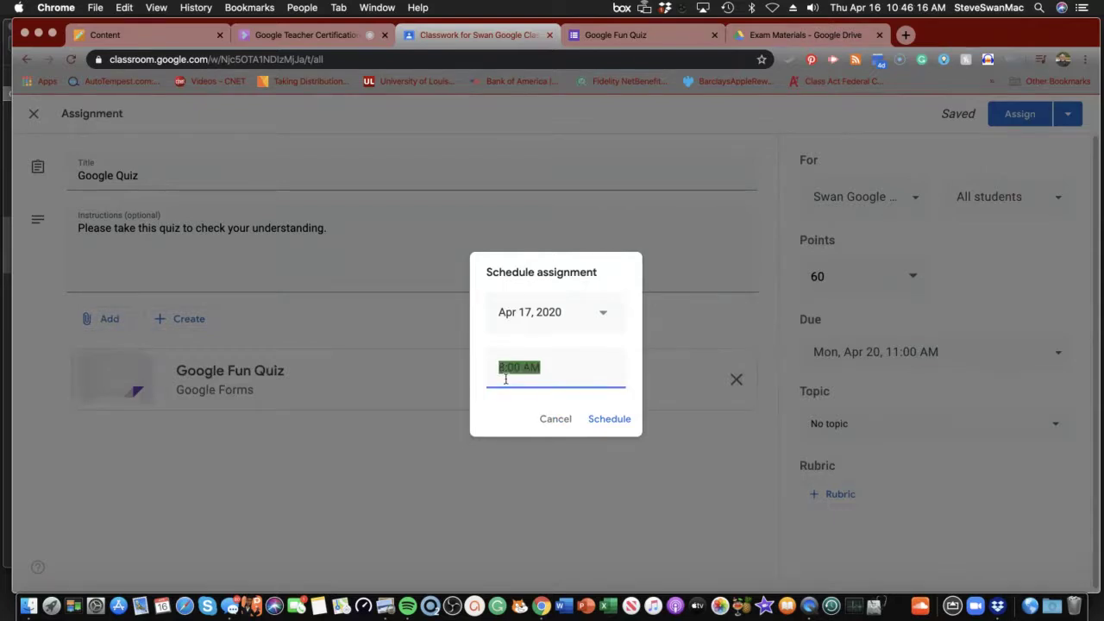
left_click(509, 373)
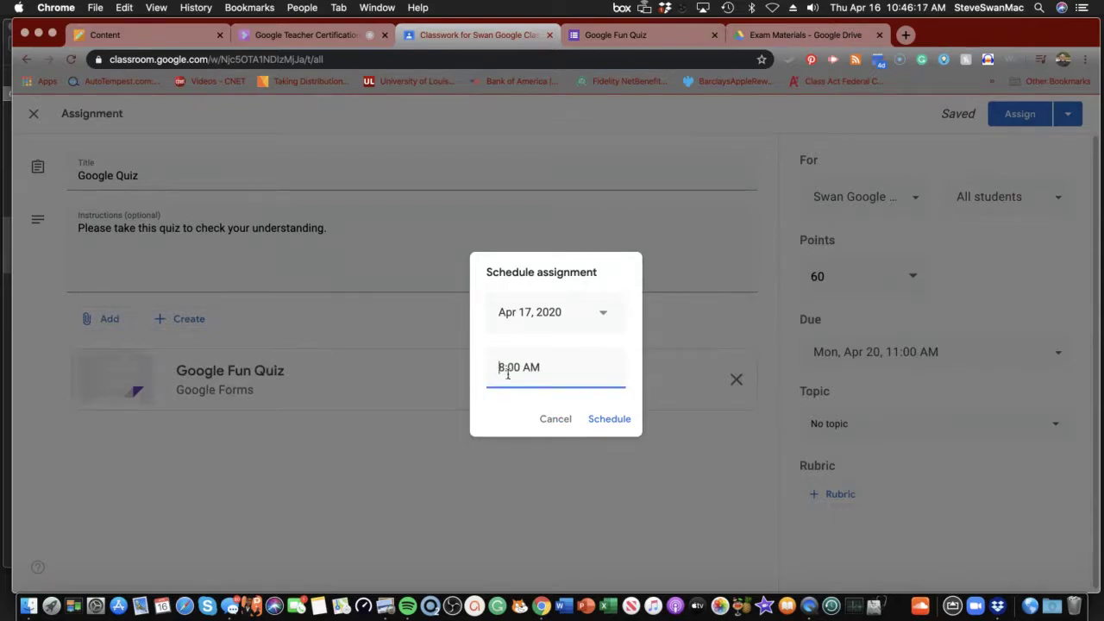
key("BackSpace")
type("10")
left_click(610, 421)
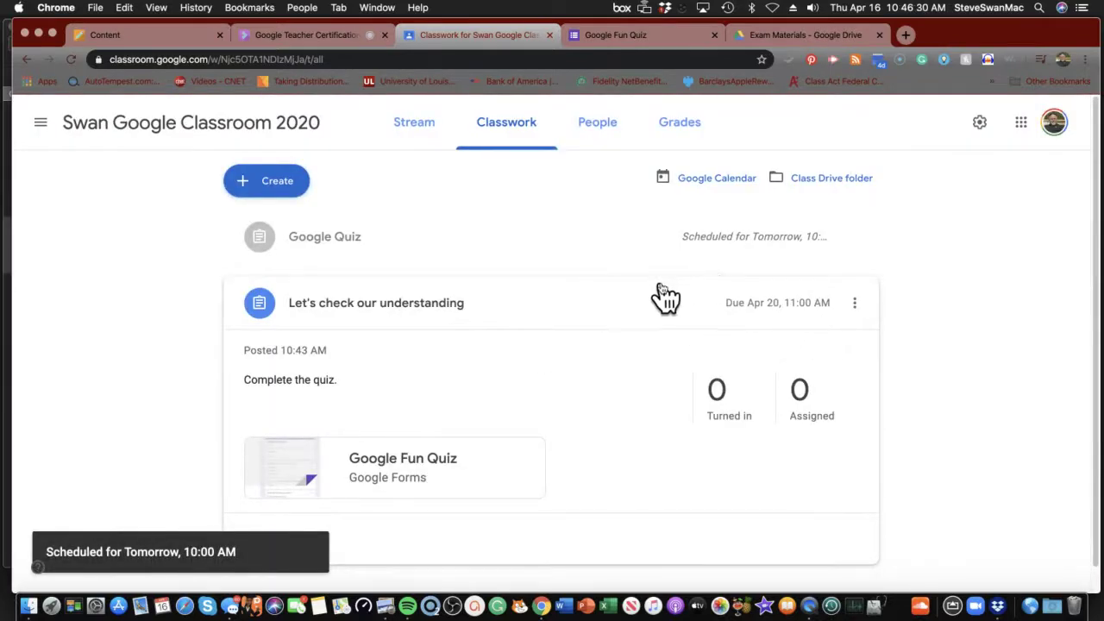
Glance at the Stream, then show Classwork with the 'Let's check our understanding' card collapsed
left_click(415, 125)
scroll(446, 290, "down", 2)
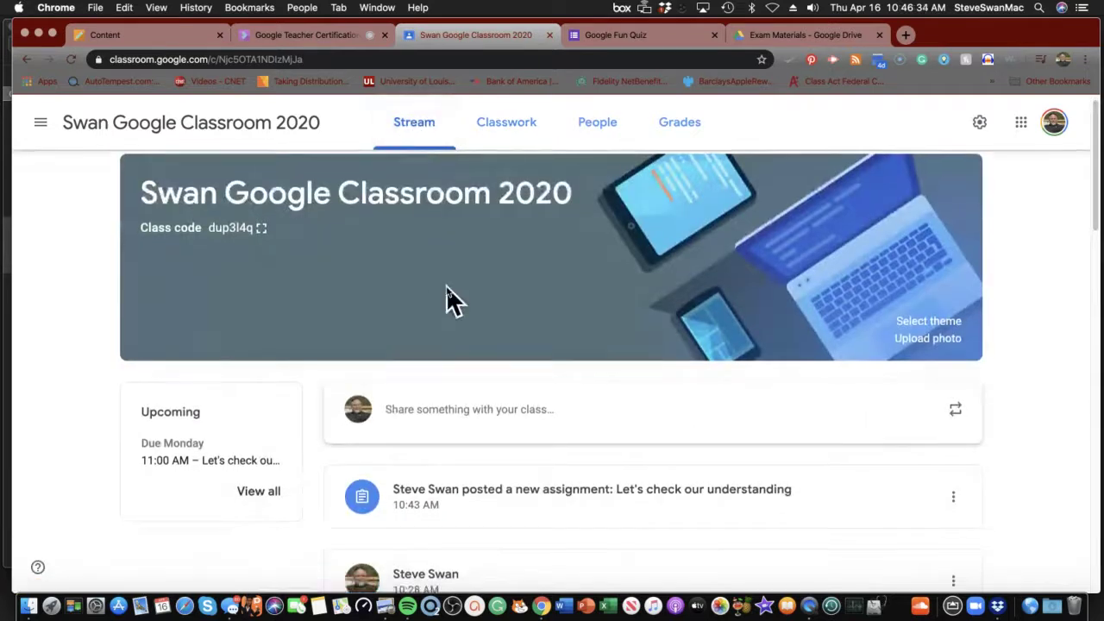
scroll(445, 289, "down", 1)
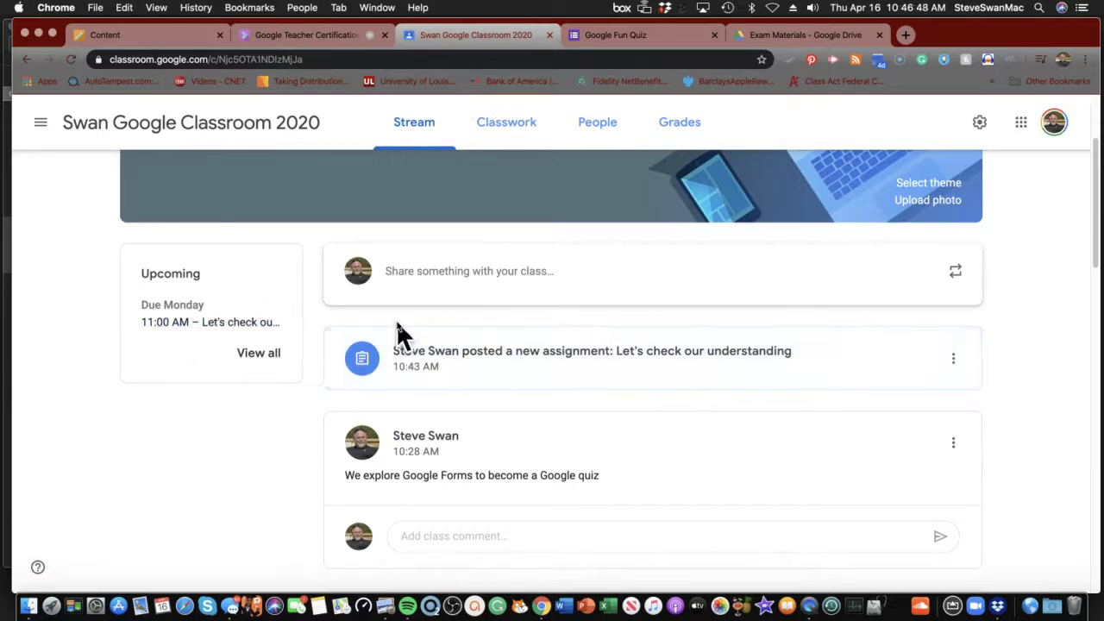
left_click(494, 128)
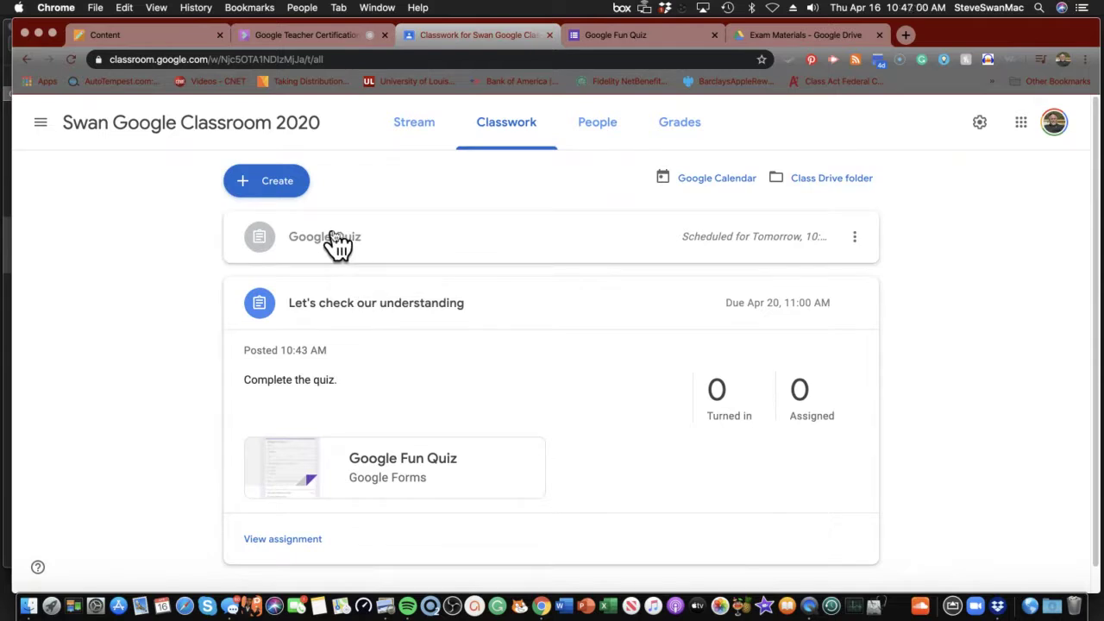
left_click(380, 307)
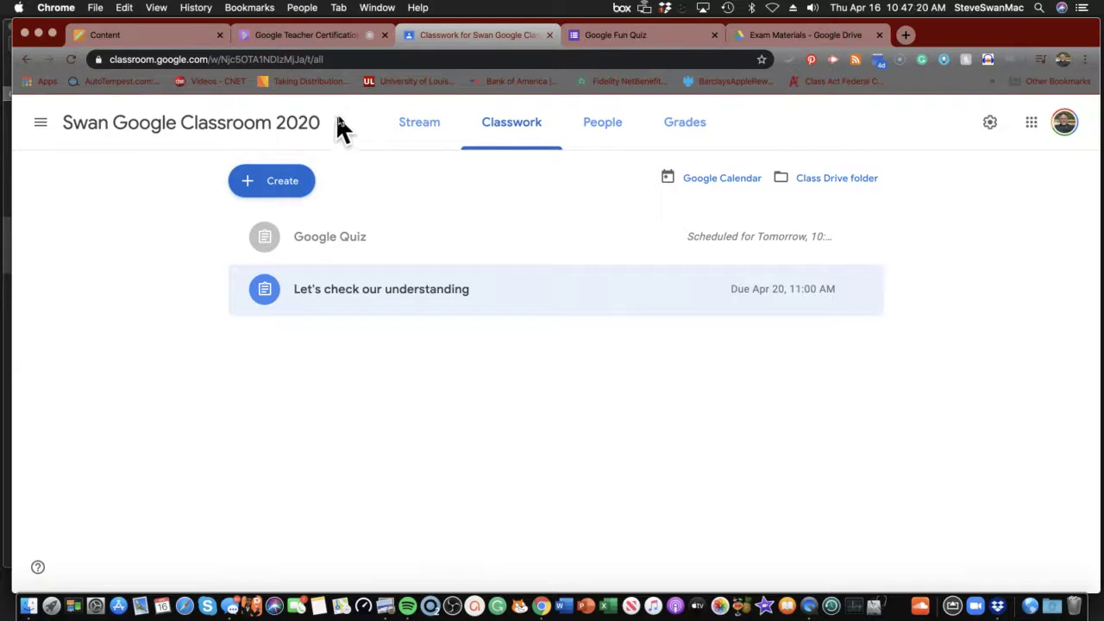
Scroll through Scenario 9's four tasks and open the Certified Google Educator Level 1 Flashcards
left_click(144, 31)
left_click(252, 119)
scroll(483, 259, "down", 2)
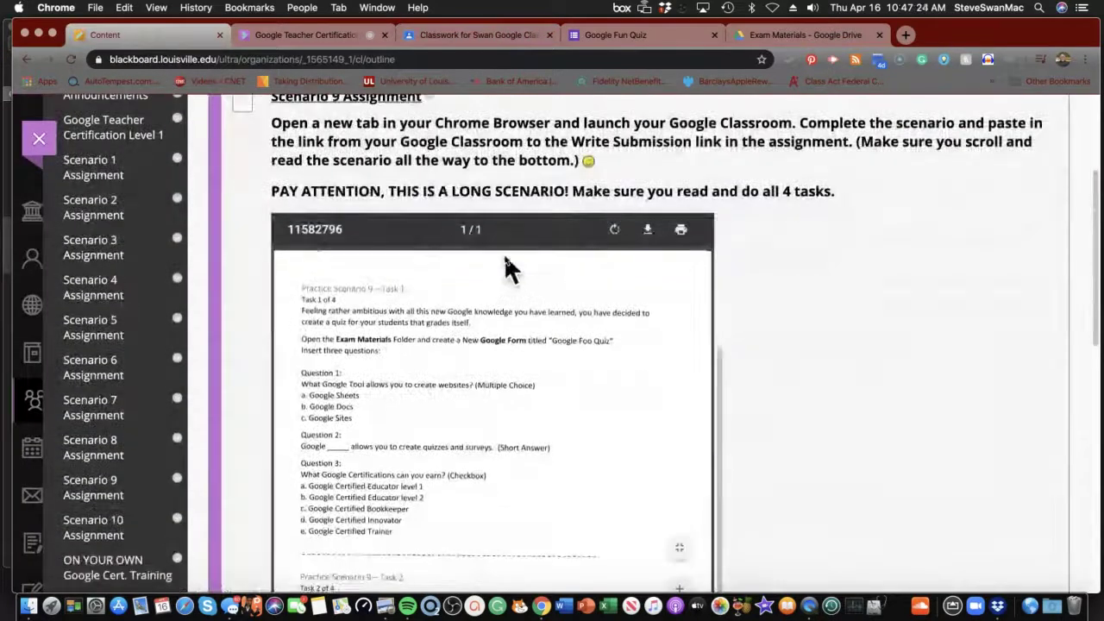
scroll(546, 318, "down", 5)
scroll(728, 367, "down", 10)
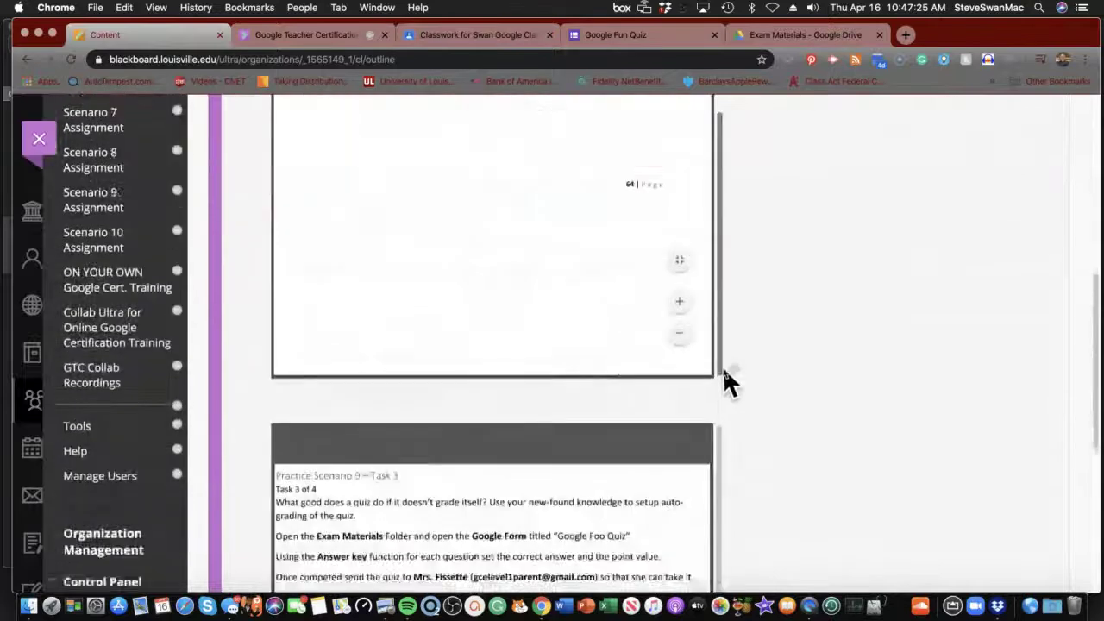
scroll(722, 372, "down", 8)
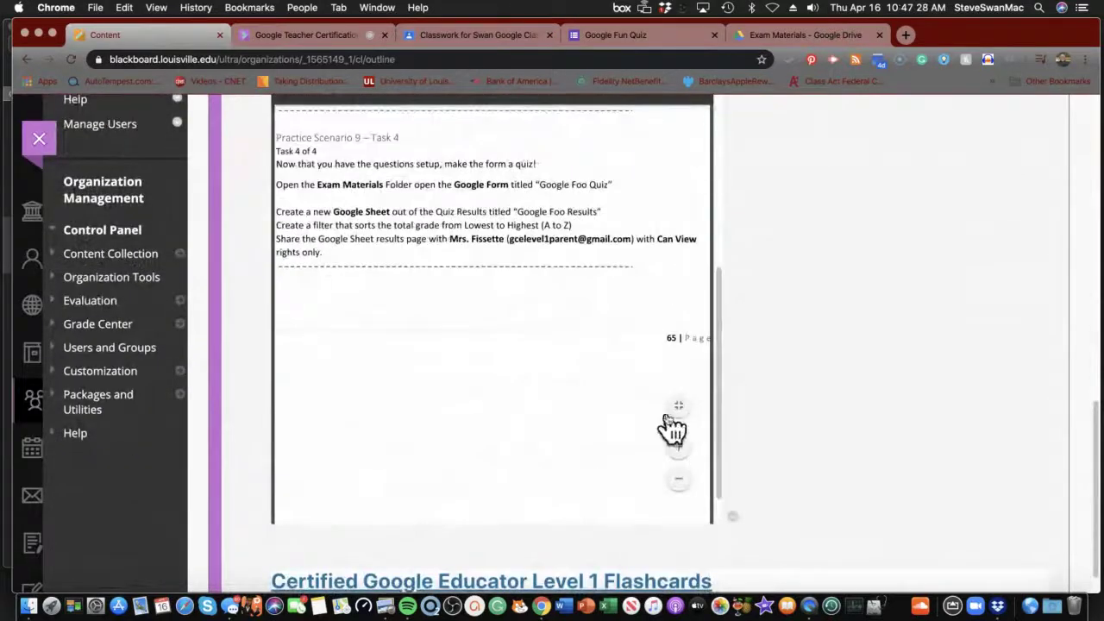
scroll(626, 437, "down", 1)
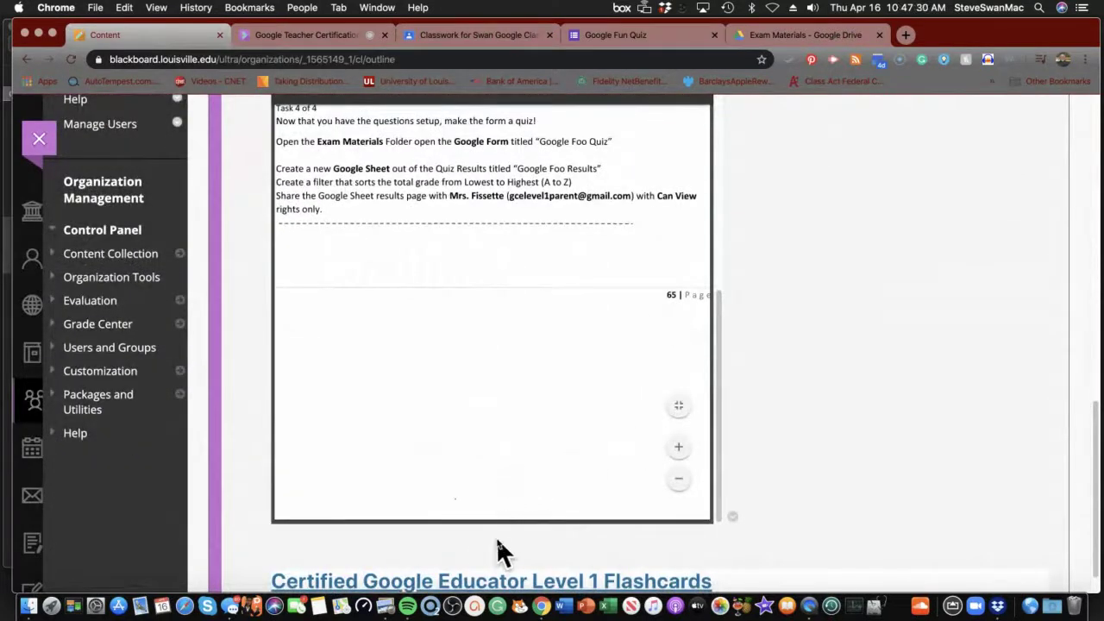
left_click(501, 584)
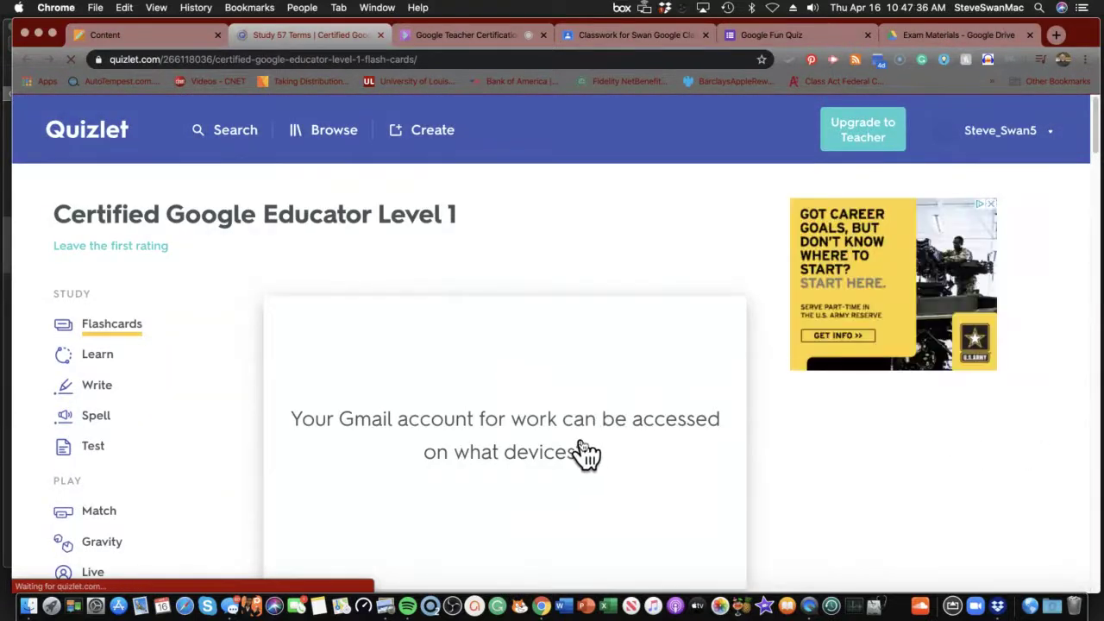
Flip and advance through the first four flashcards, reaching card 4 of 57
scroll(560, 466, "down", 5)
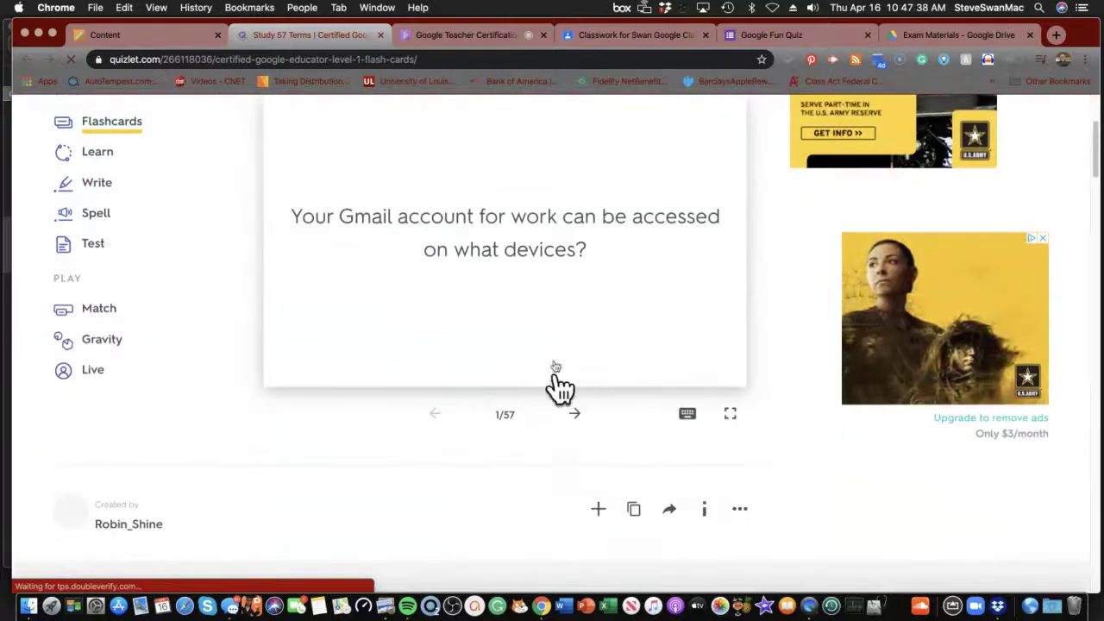
left_click(537, 255)
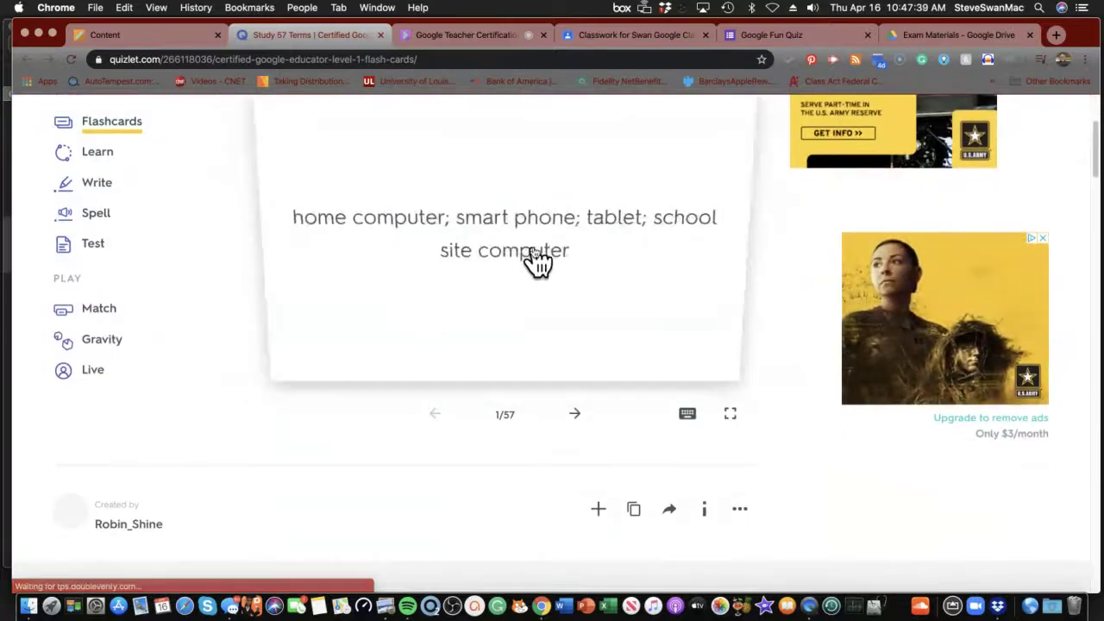
left_click(582, 415)
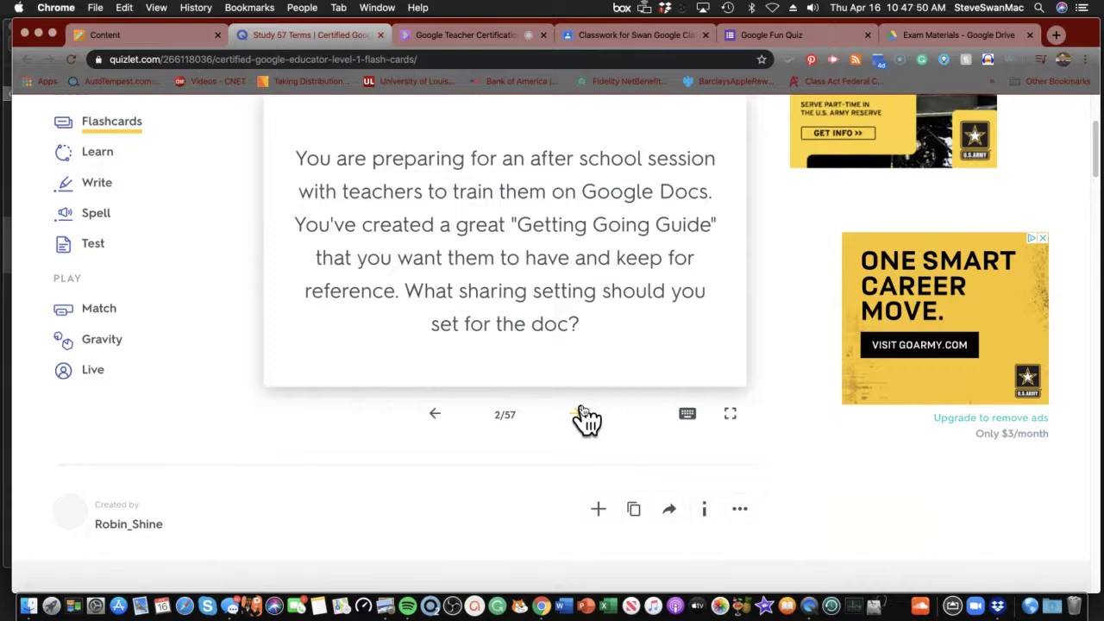
left_click(533, 306)
left_click(581, 415)
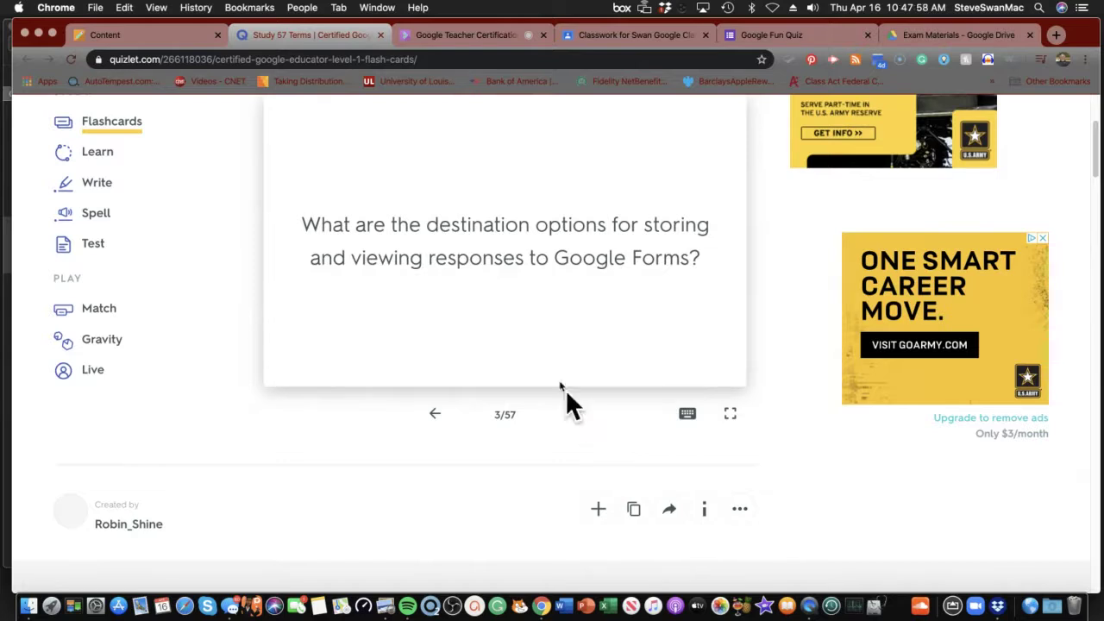
left_click(459, 265)
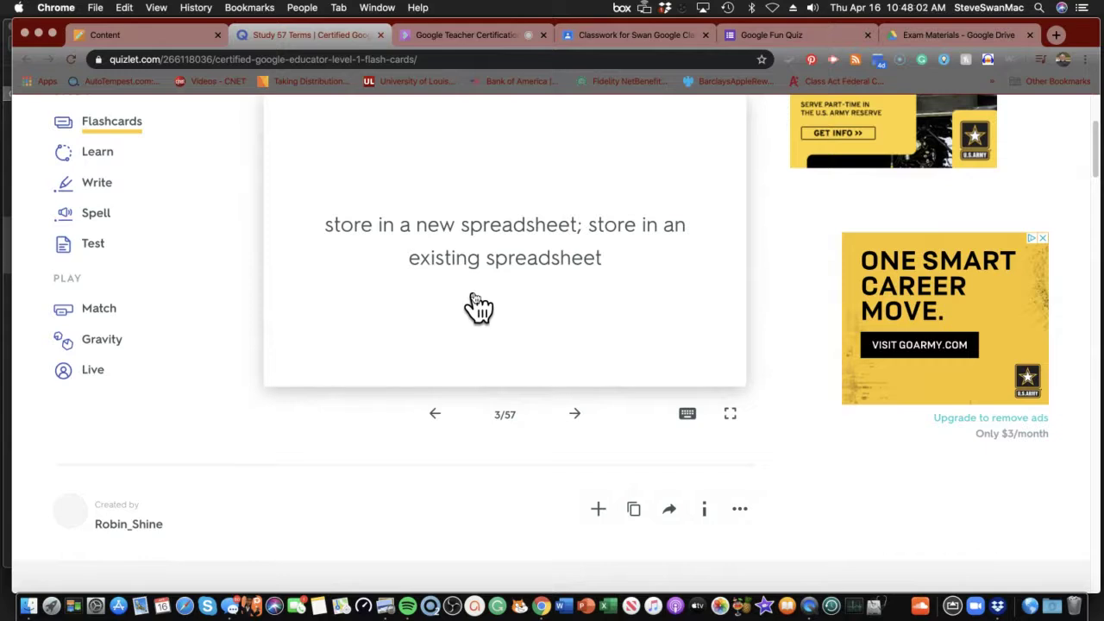
left_click(575, 416)
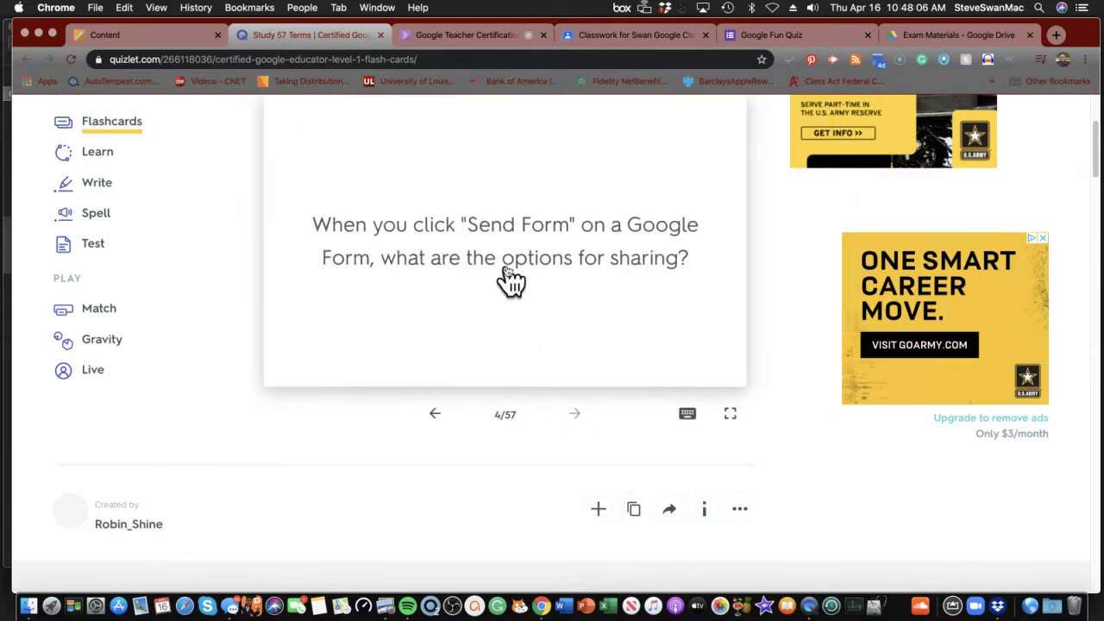
Return to the Blackboard Scenario 9 Assignment page and scroll back to the top
left_click(188, 38)
scroll(448, 336, "up", 3)
scroll(765, 442, "up", 10)
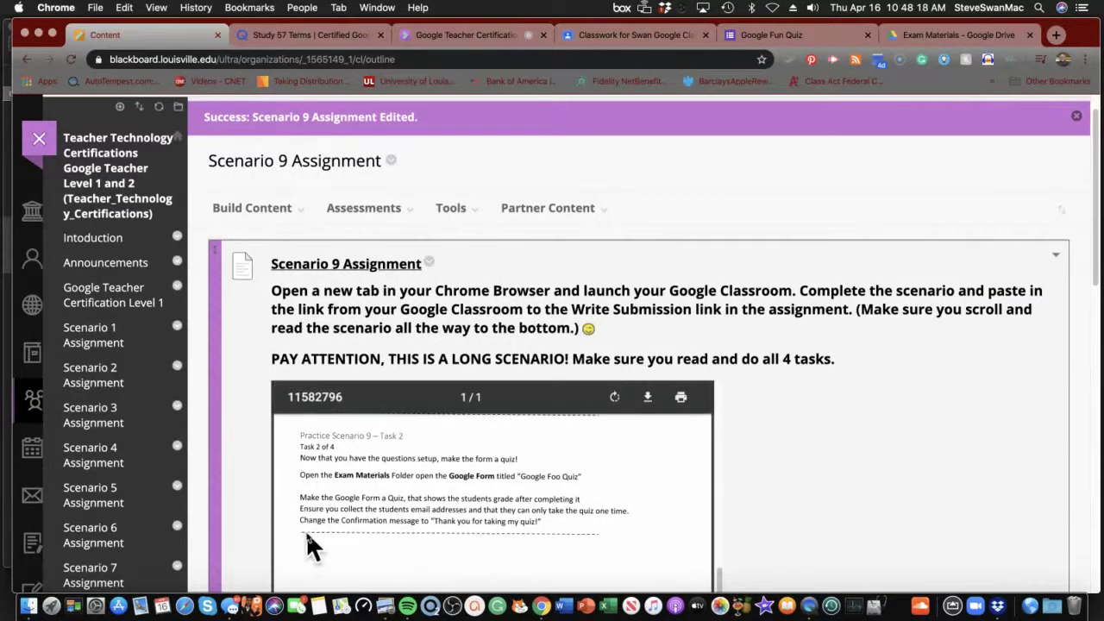
Scroll through the Scenario 10 PDF to read its Google Group, welcome email and Google+ tasks
scroll(120, 479, "down", 5)
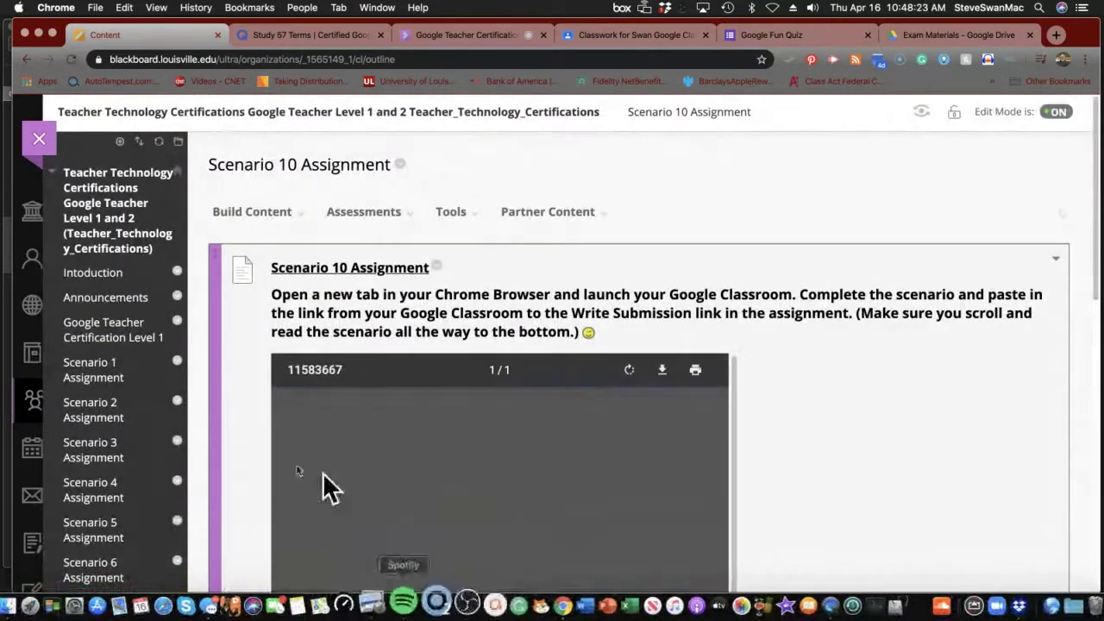
scroll(252, 471, "down", 5)
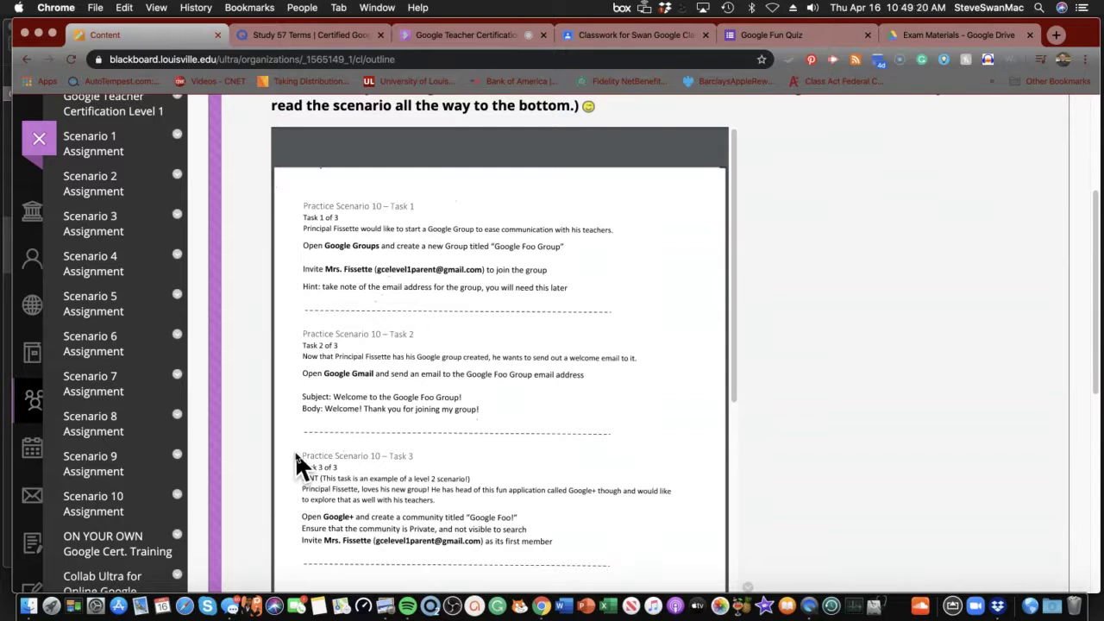
scroll(297, 452, "down", 3)
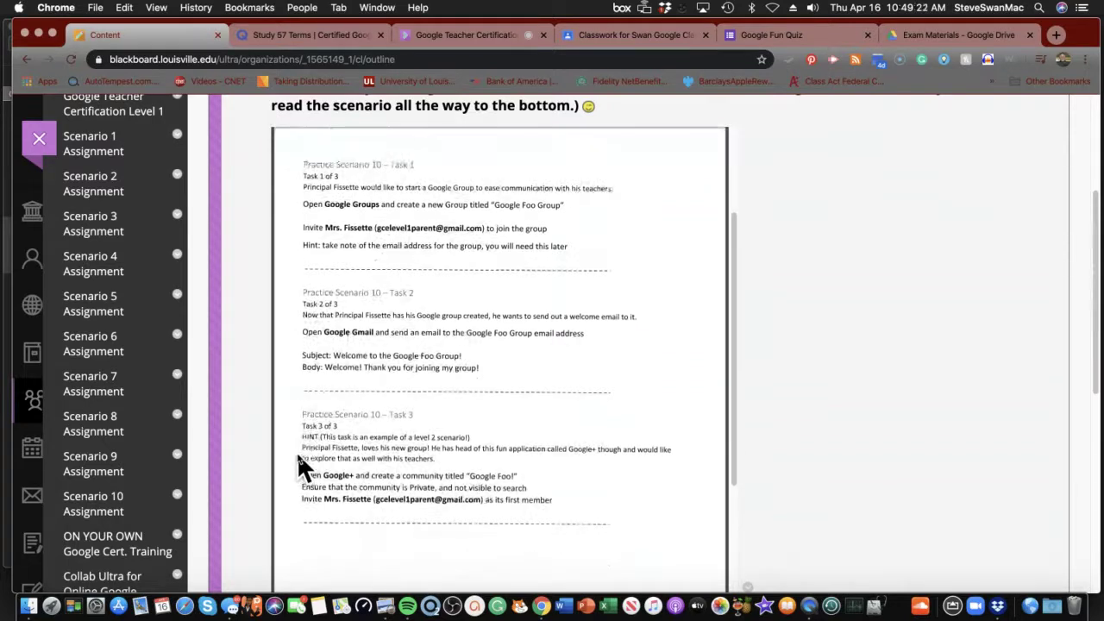
scroll(297, 452, "up", 3)
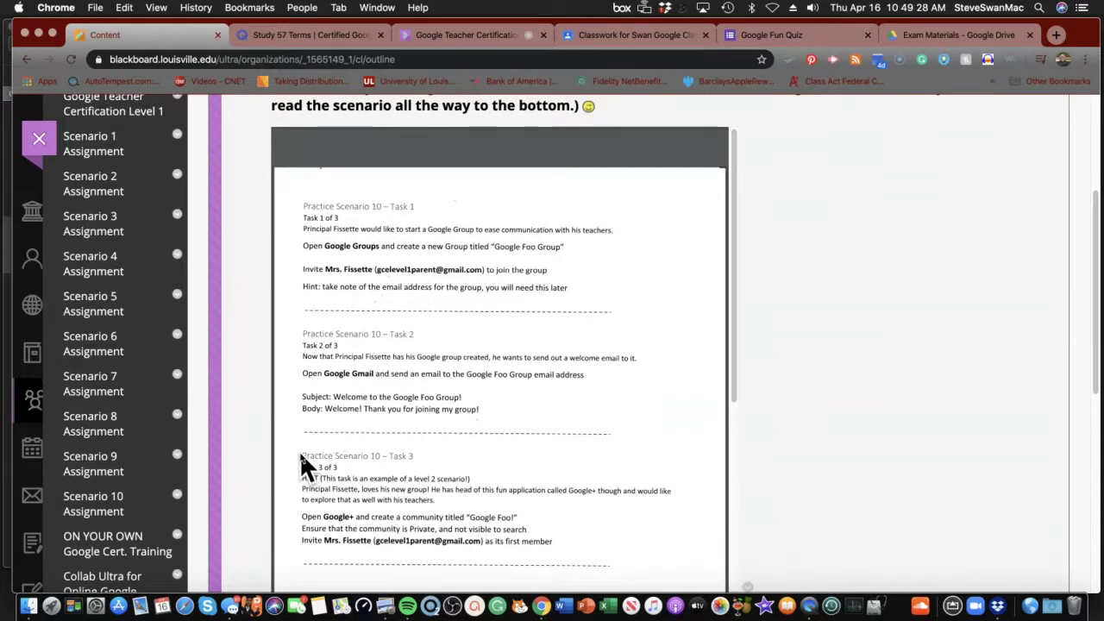
scroll(301, 453, "down", 1)
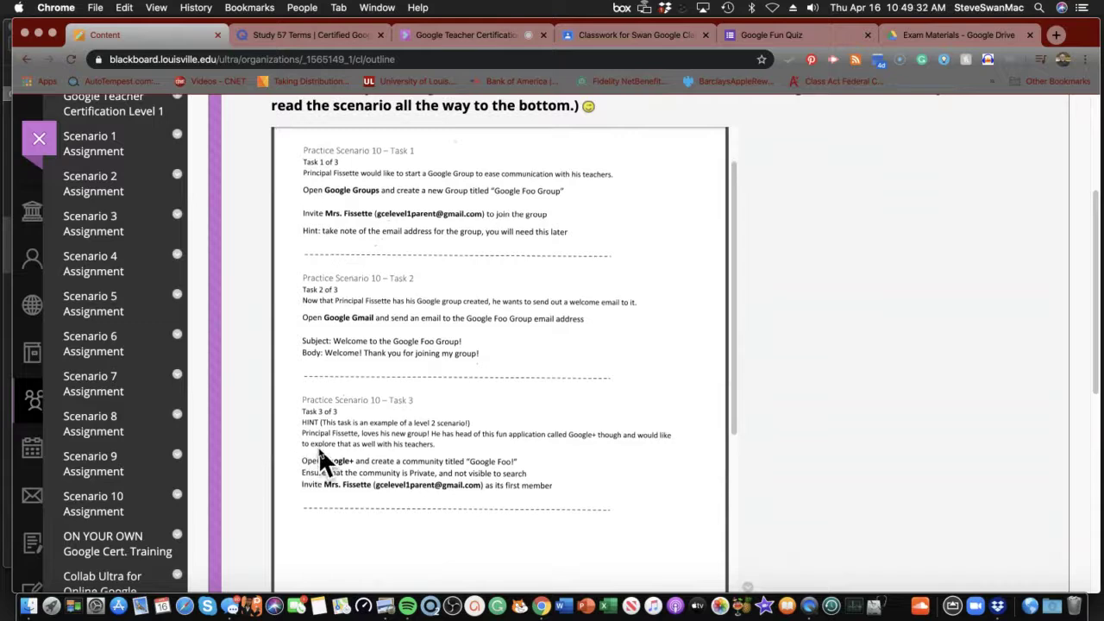
scroll(319, 459, "up", 1)
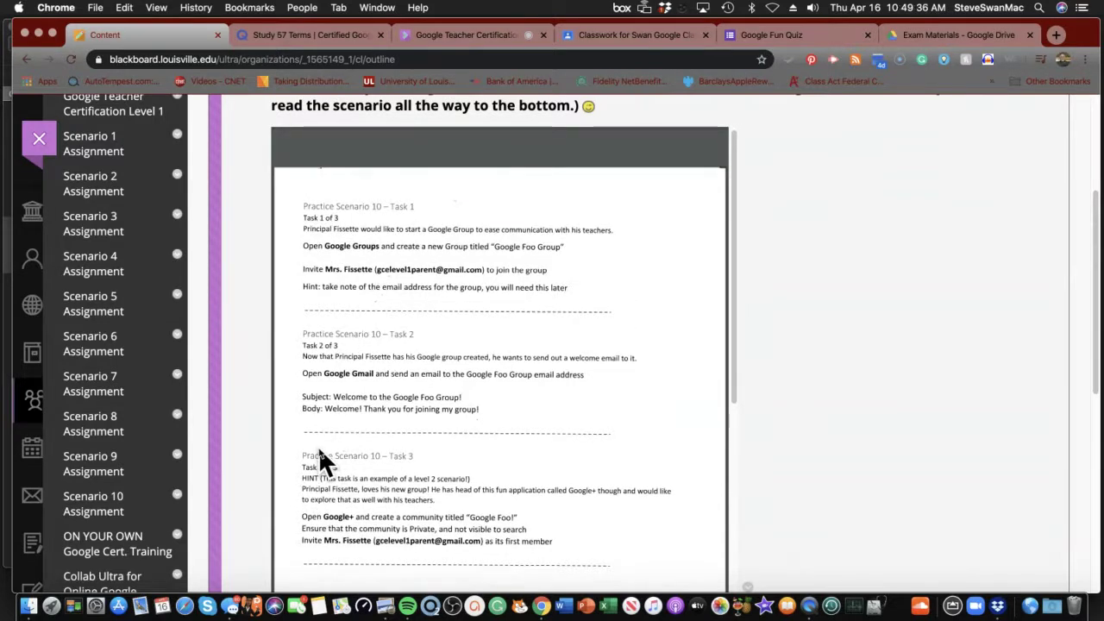
scroll(320, 457, "down", 1)
scroll(320, 459, "down", 1)
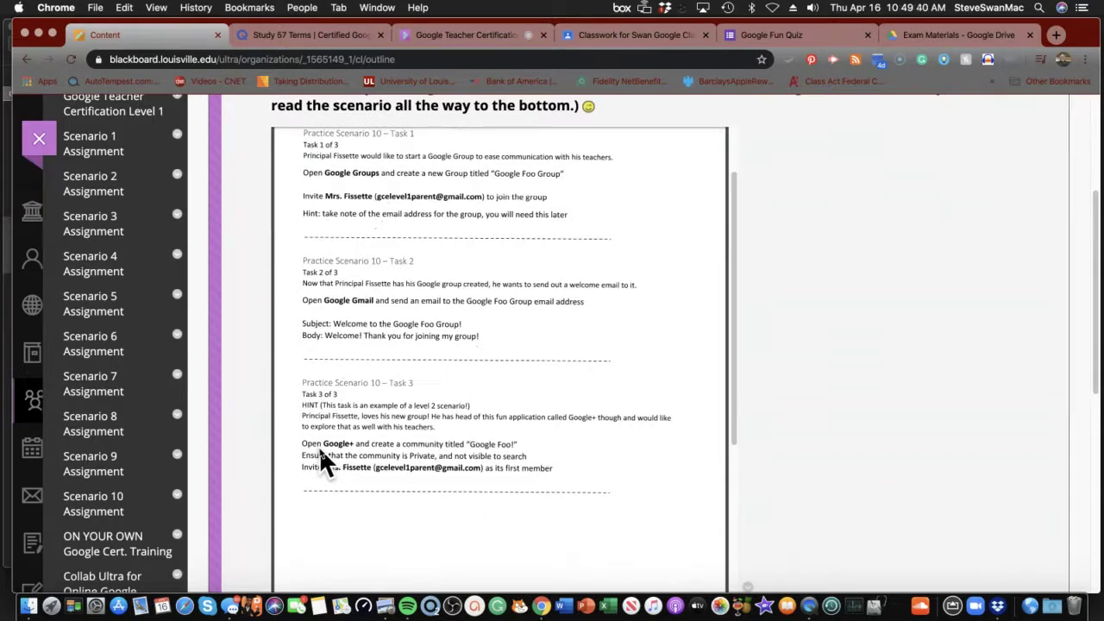
scroll(319, 447, "up", 3)
scroll(320, 450, "up", 1)
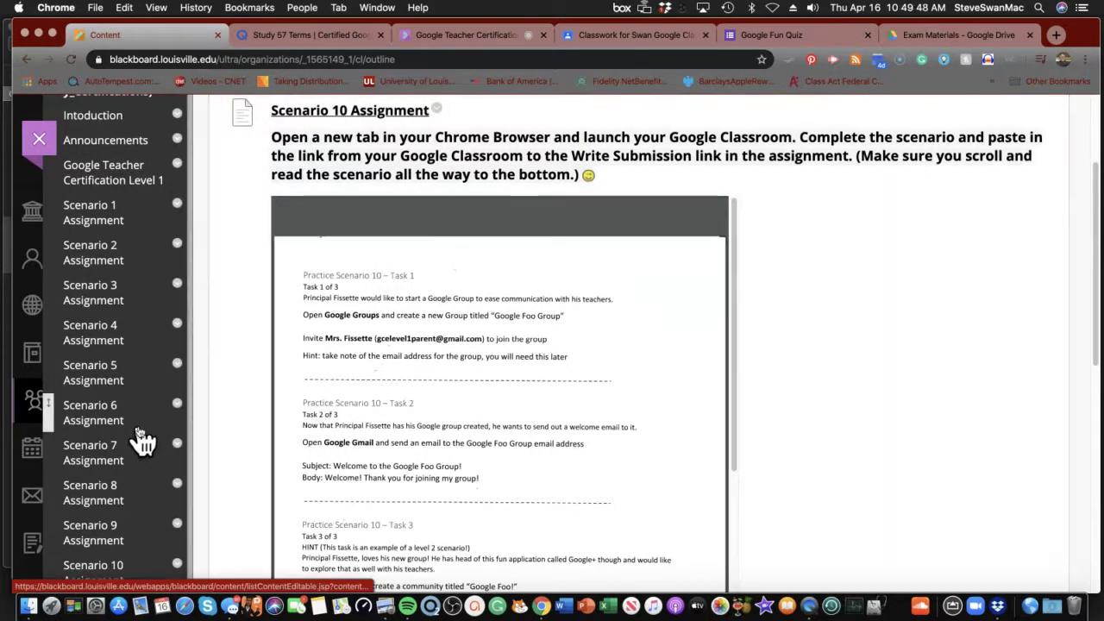
scroll(140, 440, "down", 4)
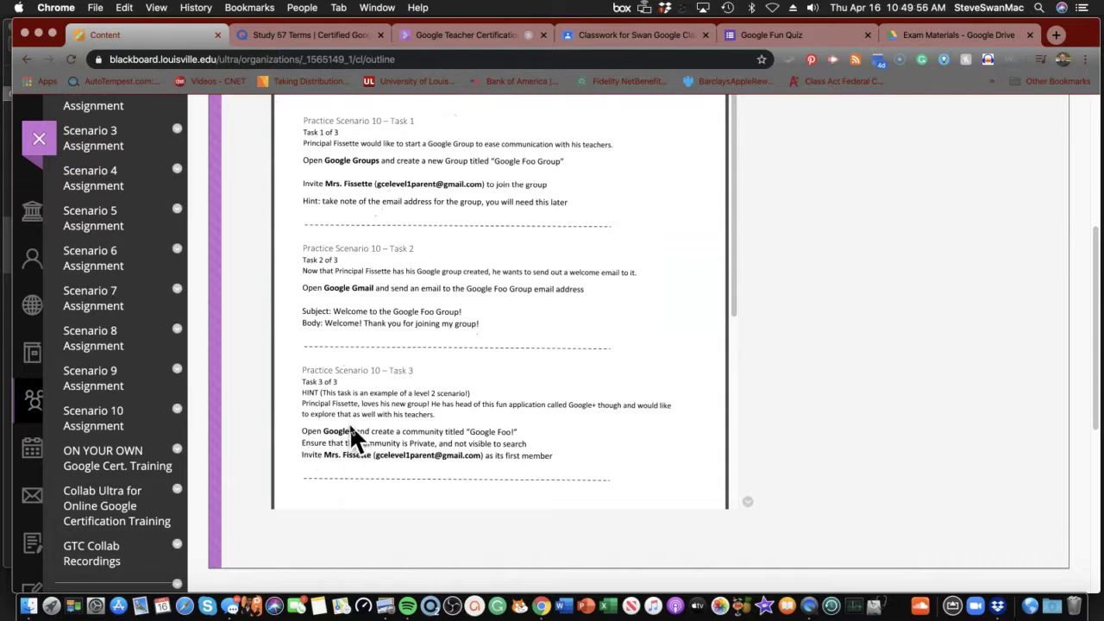
scroll(361, 419, "up", 5)
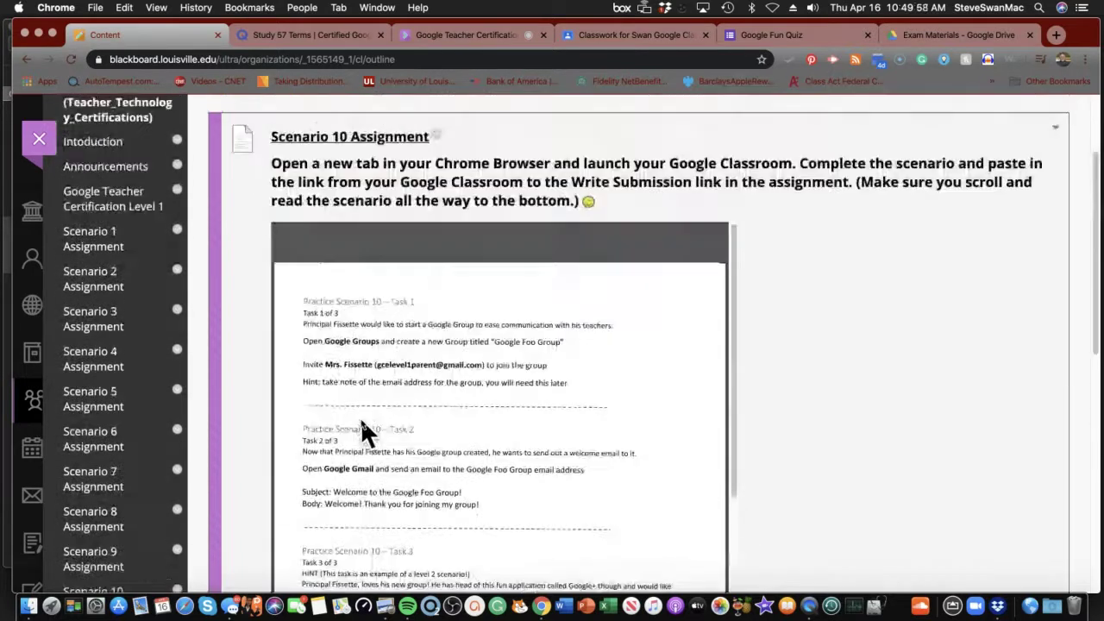
scroll(360, 419, "up", 1)
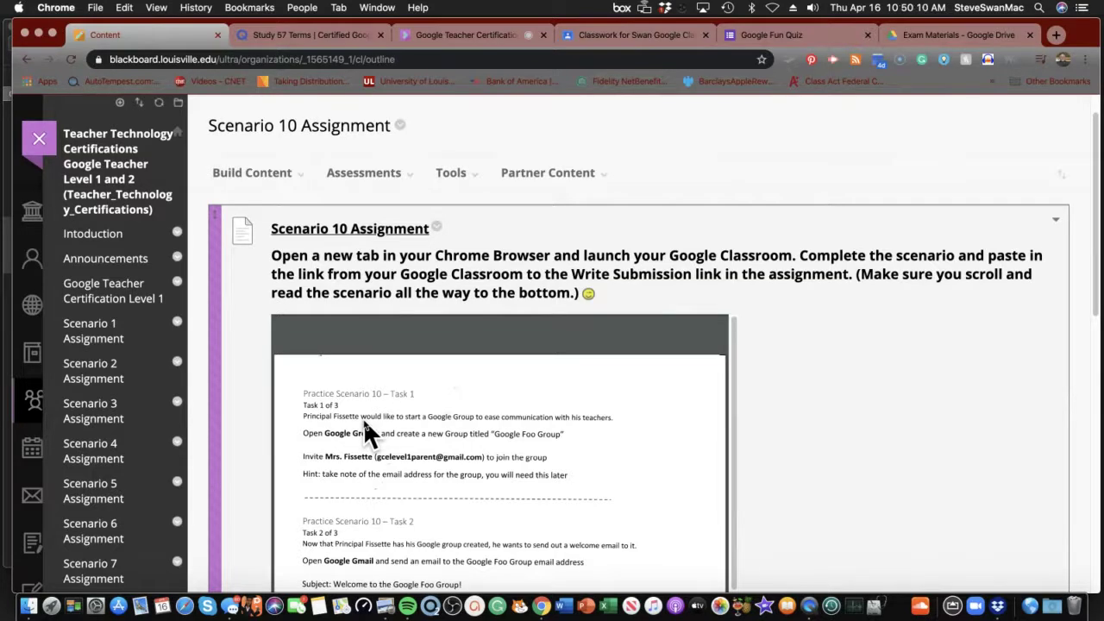
scroll(363, 419, "down", 5)
scroll(364, 418, "down", 2)
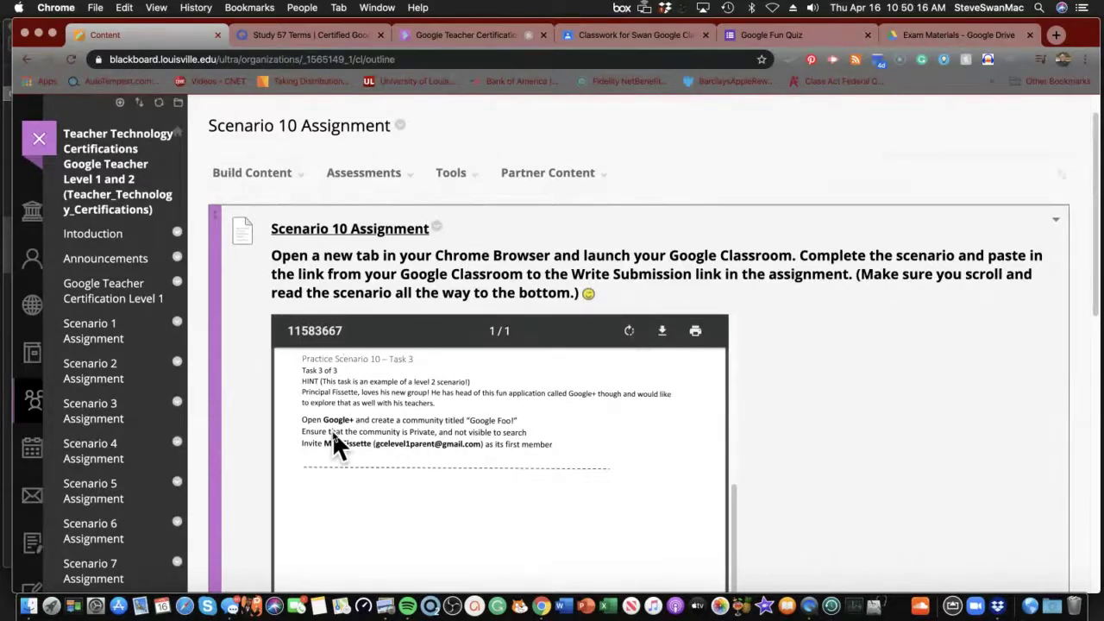
scroll(333, 429, "up", 4)
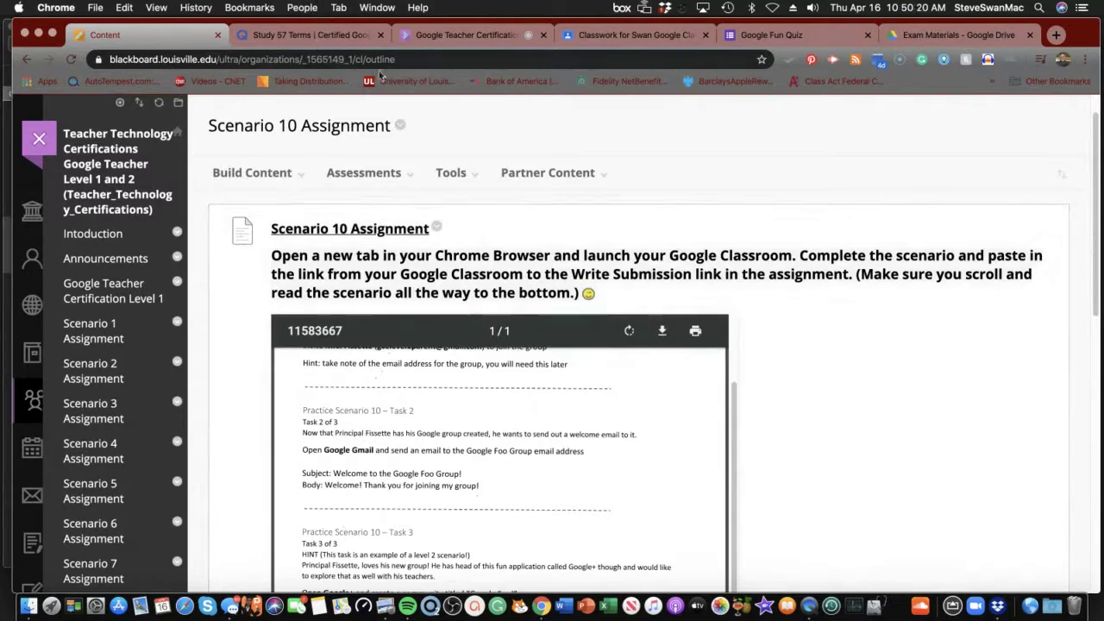
Return to the Google Teacher Certification Collaborate session and open its session menu
left_click(438, 42)
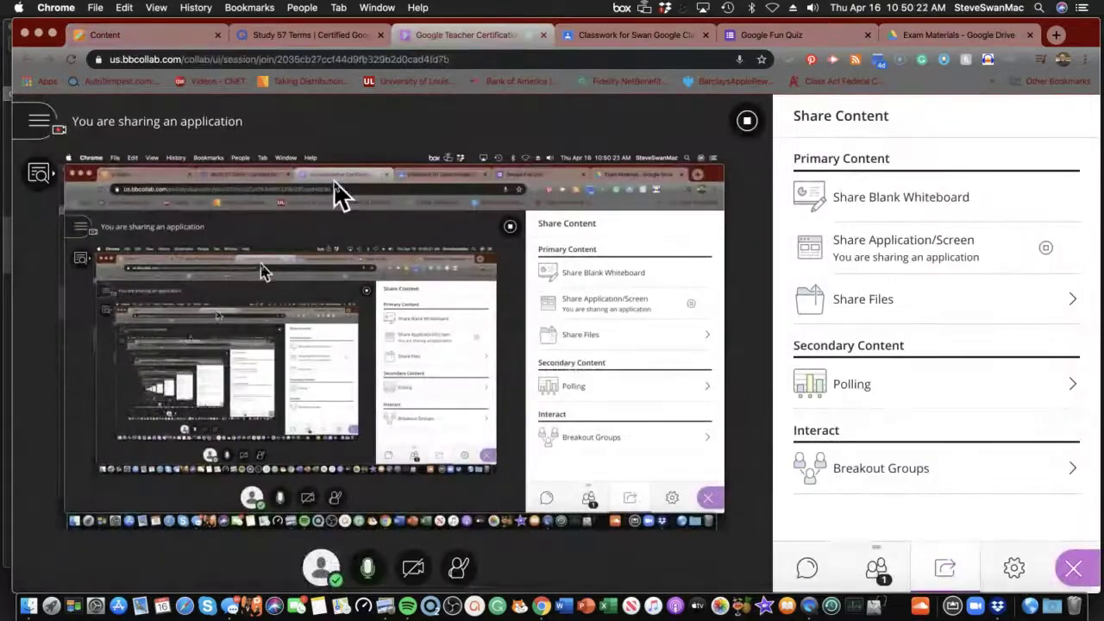
left_click(39, 130)
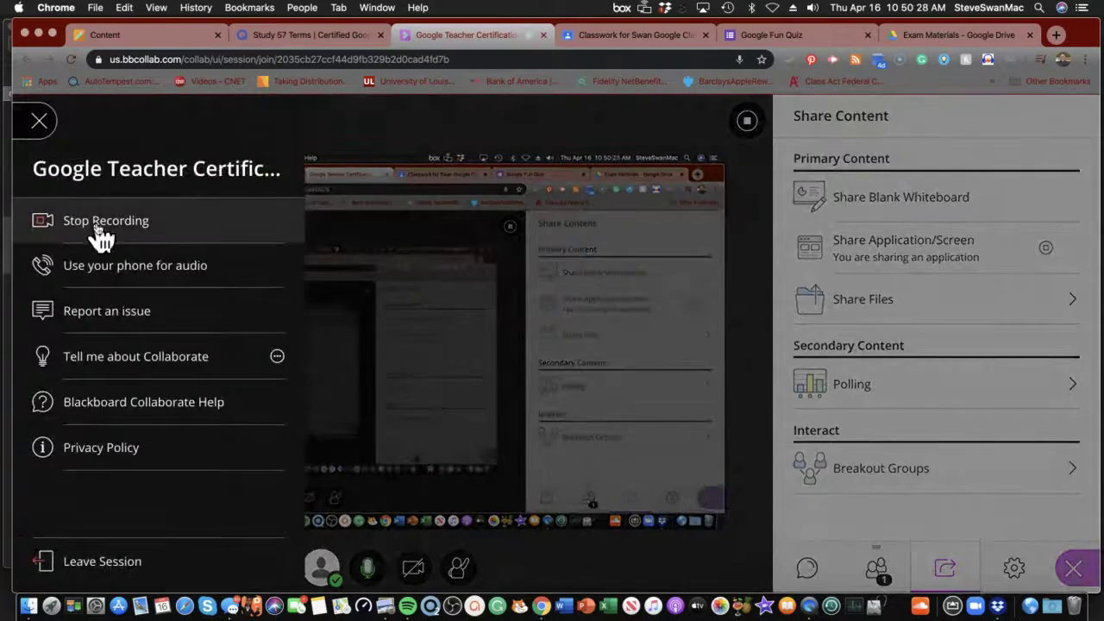